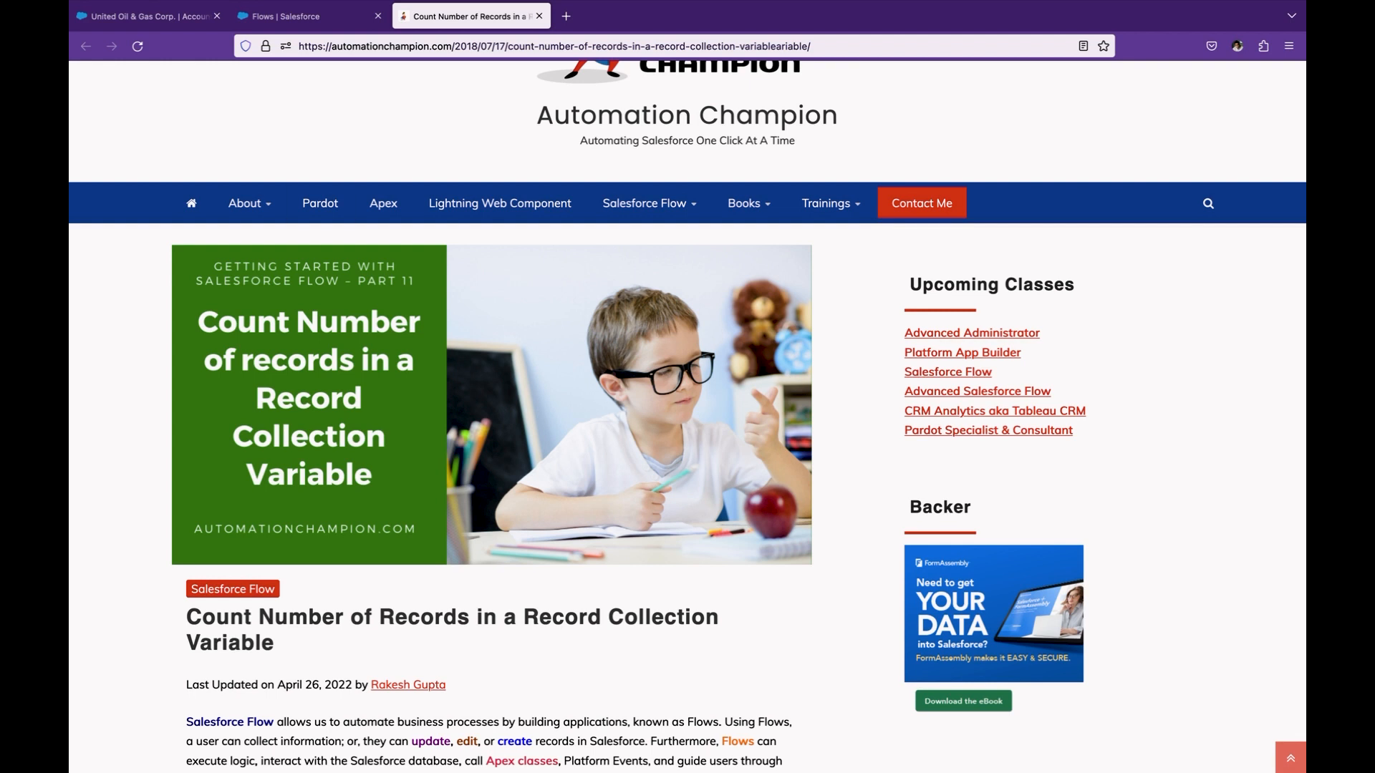
Review the three Opportunity Count fields (Open, Closed, Total) in the details of the United Oil & Gas Corp. account.
click(149, 16)
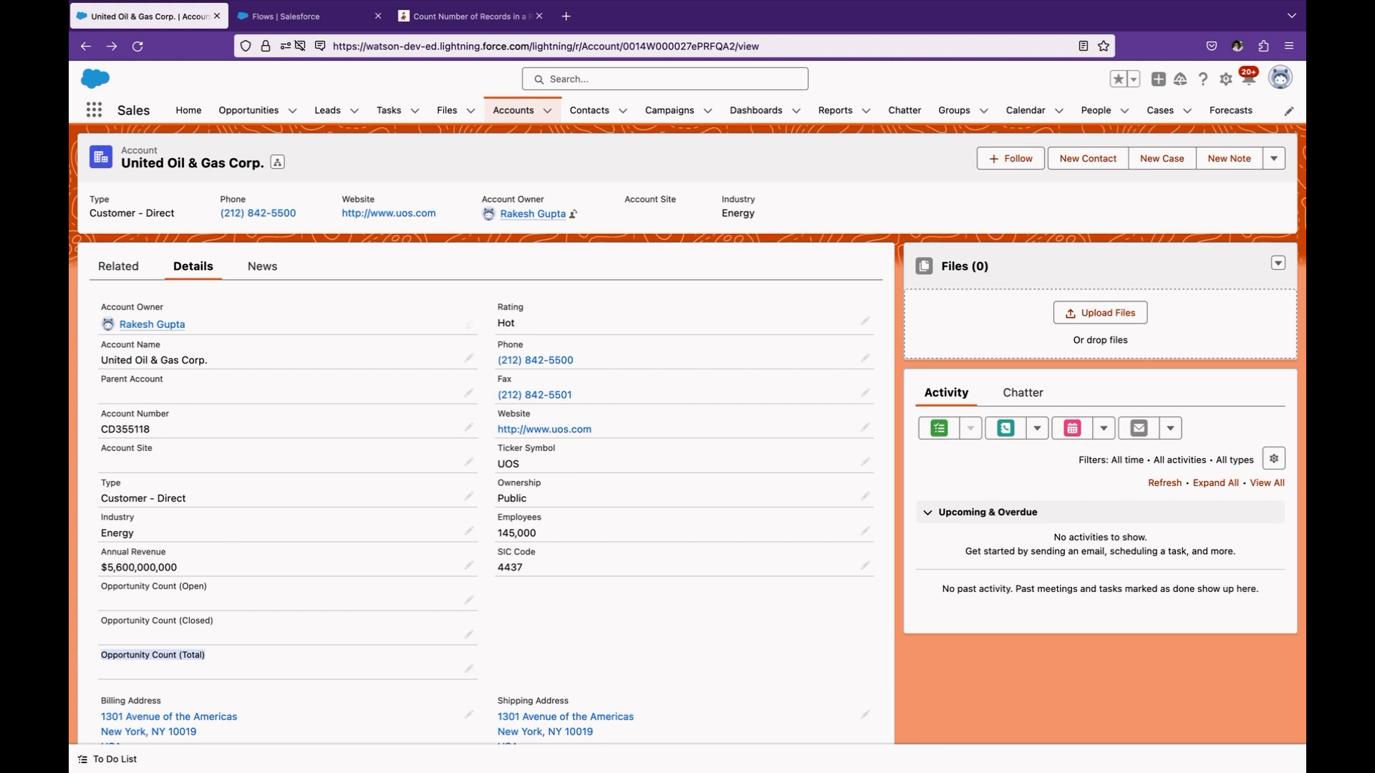
click(530, 628)
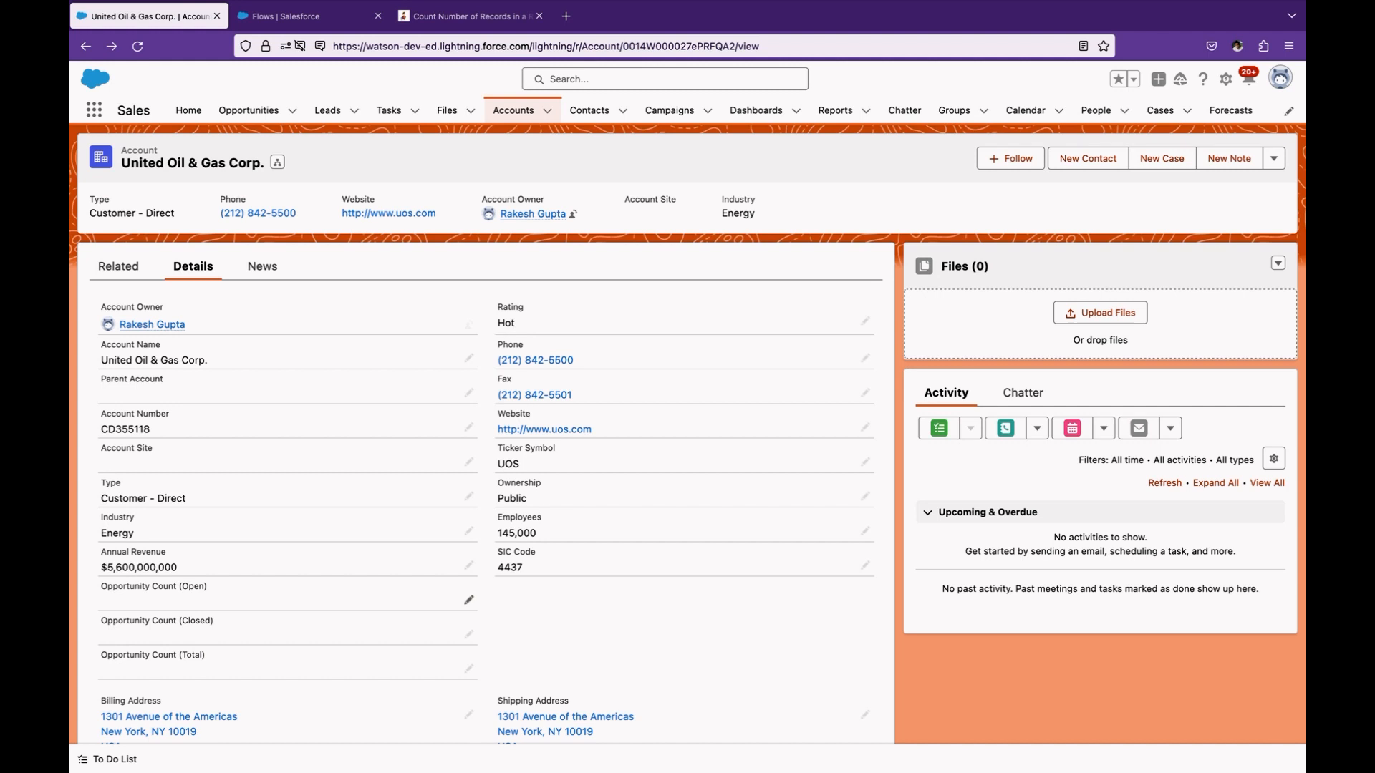
drag(213, 621, 169, 655)
click(215, 636)
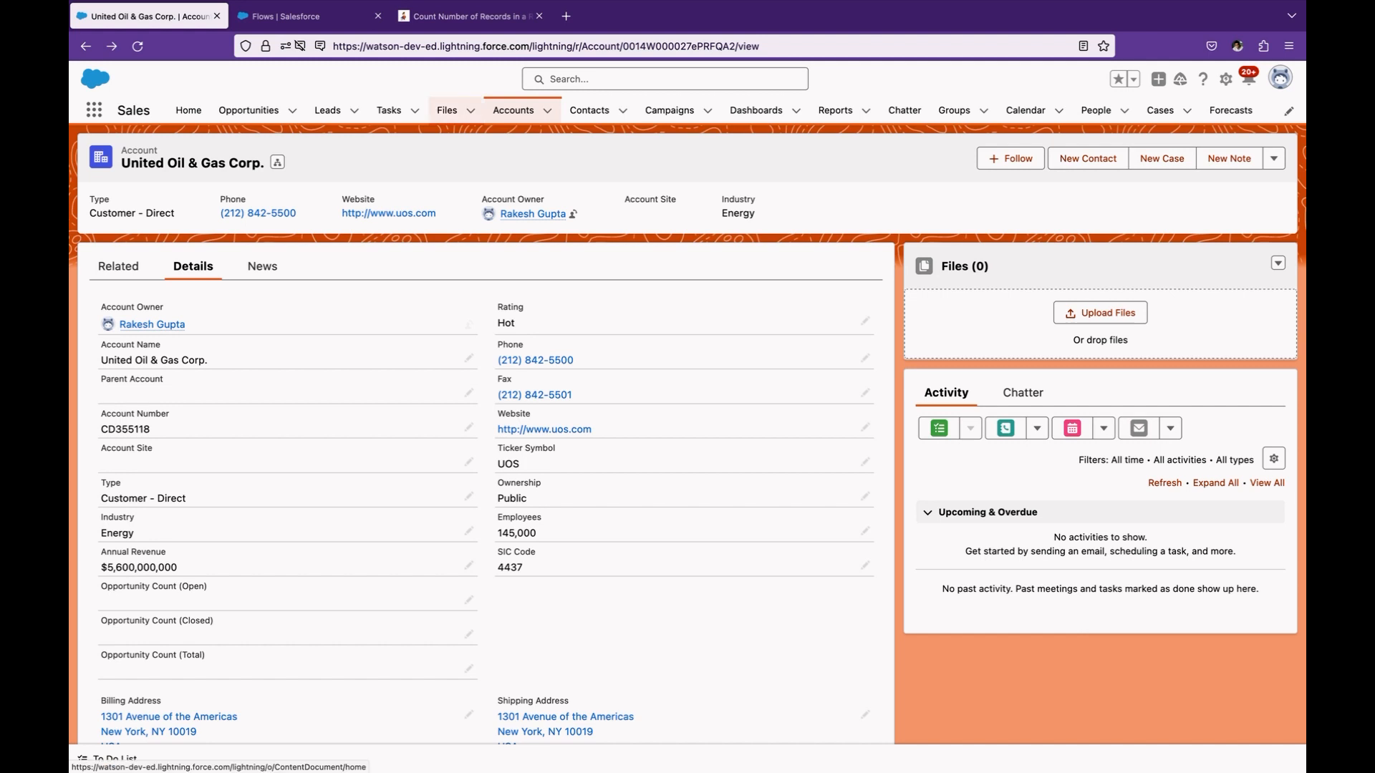
click(465, 16)
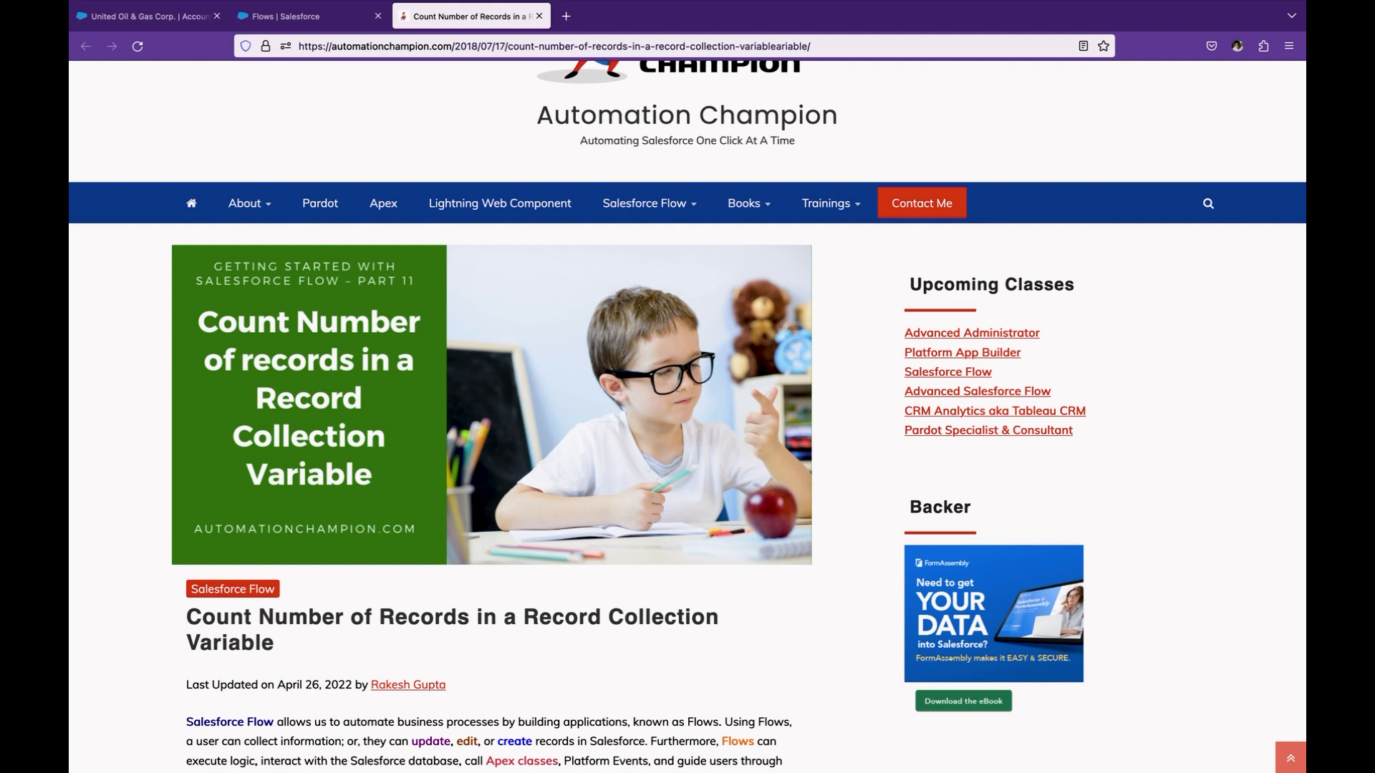
Create a new Record-Triggered Flow from the Flows page in Setup.
click(301, 15)
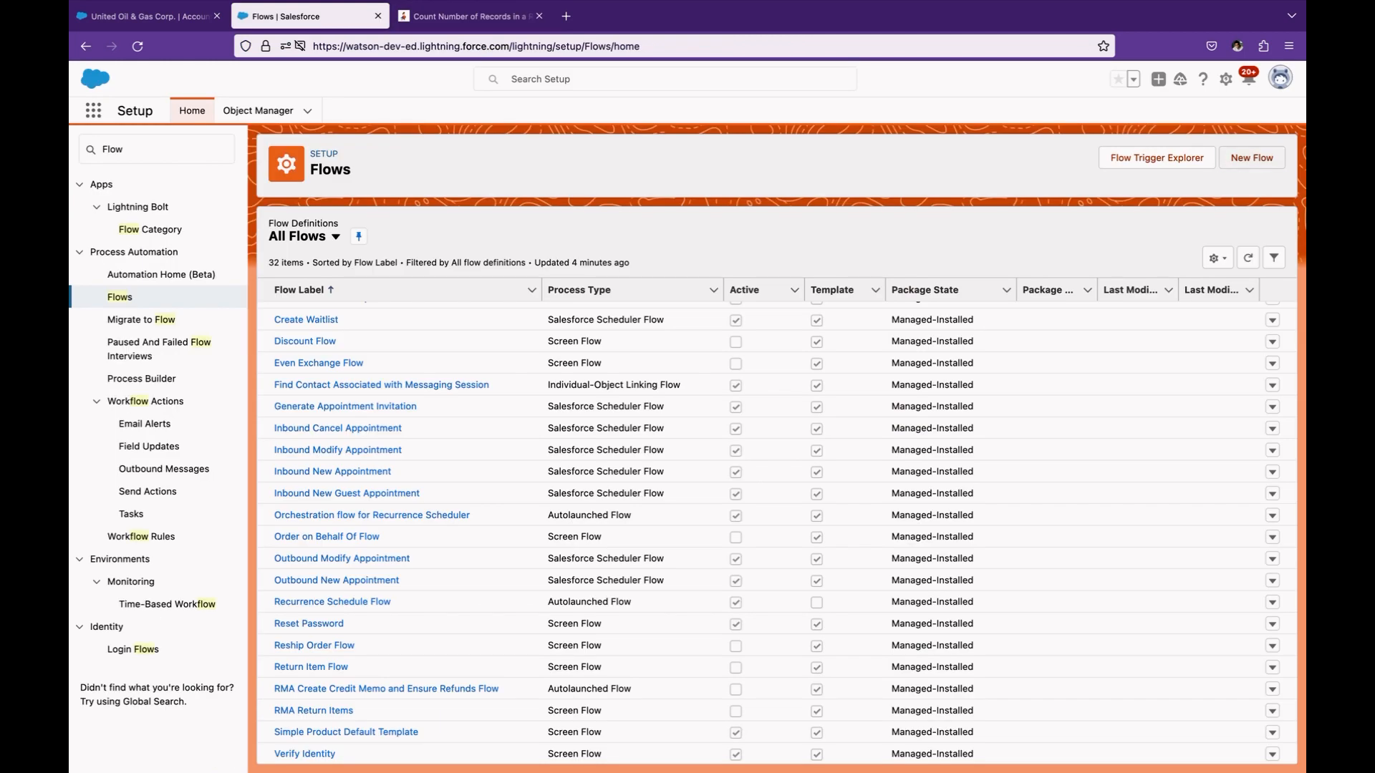
click(1252, 158)
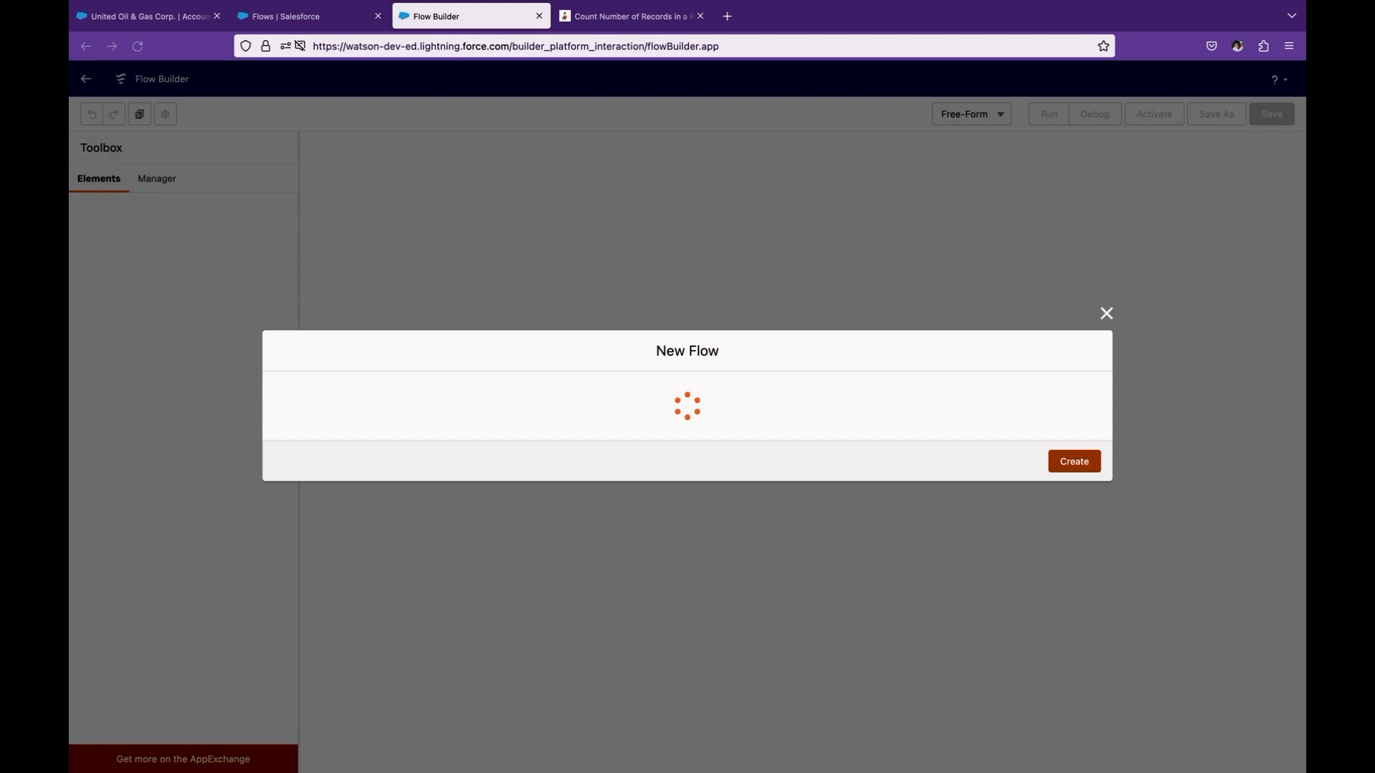
click(710, 335)
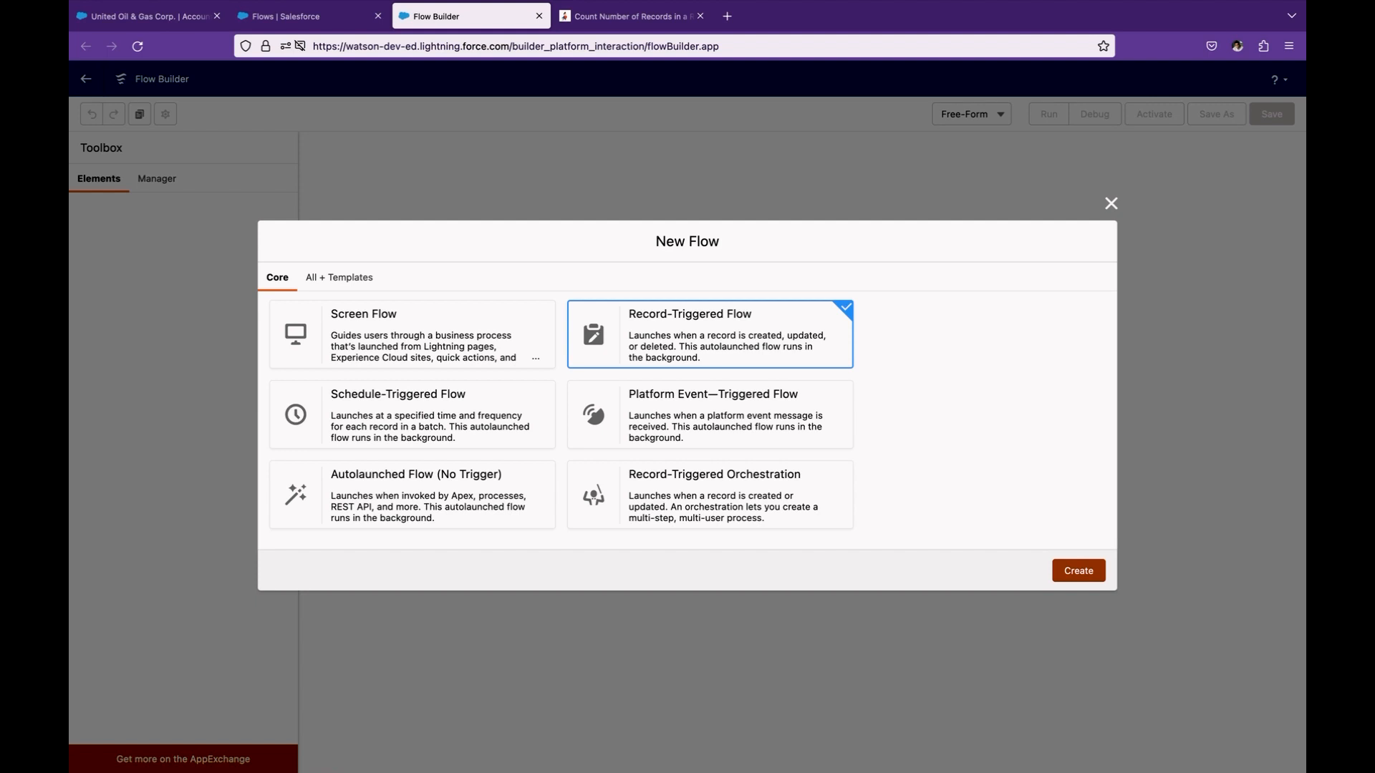
click(1078, 571)
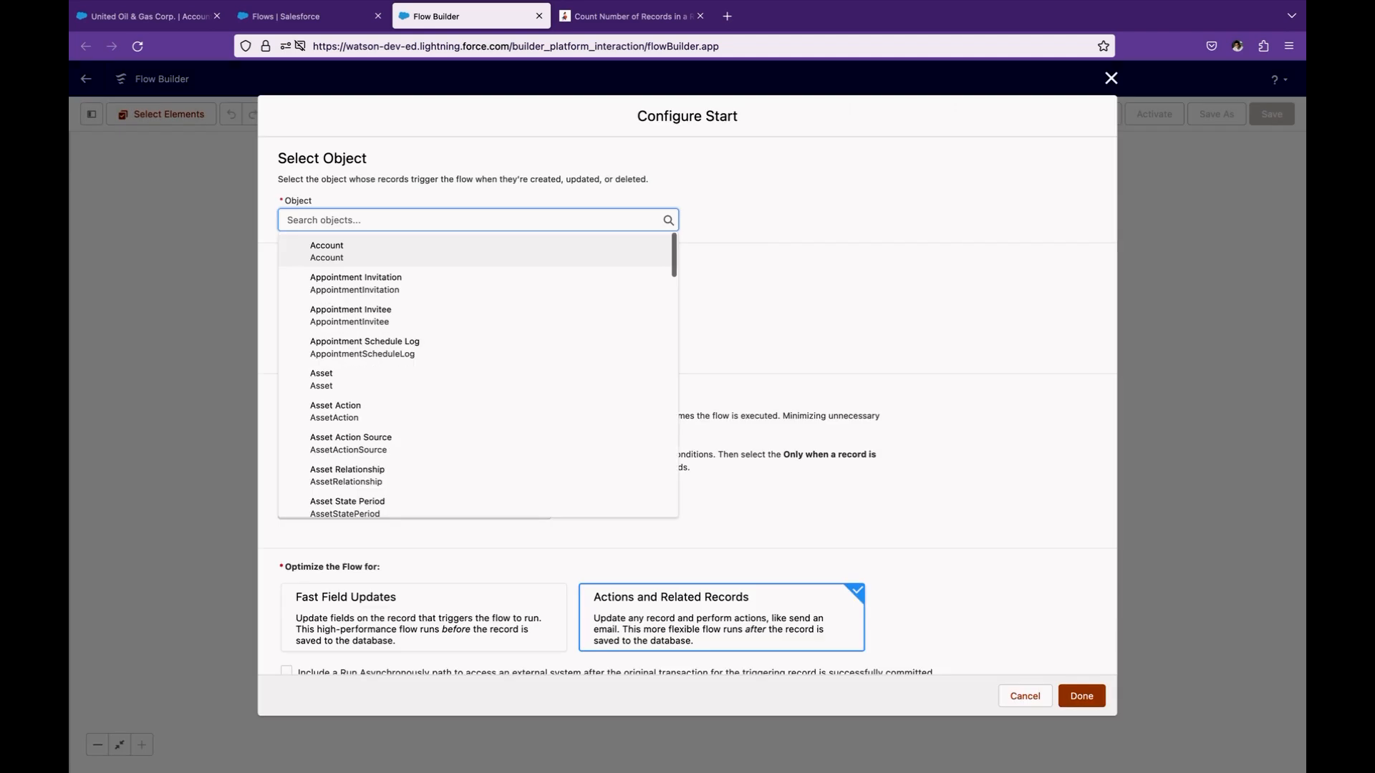
Configure the flow's start for the Account object, triggered when a record is updated and optimized for Fast Field Updates.
text(acc)
key(Down)
key(Return)
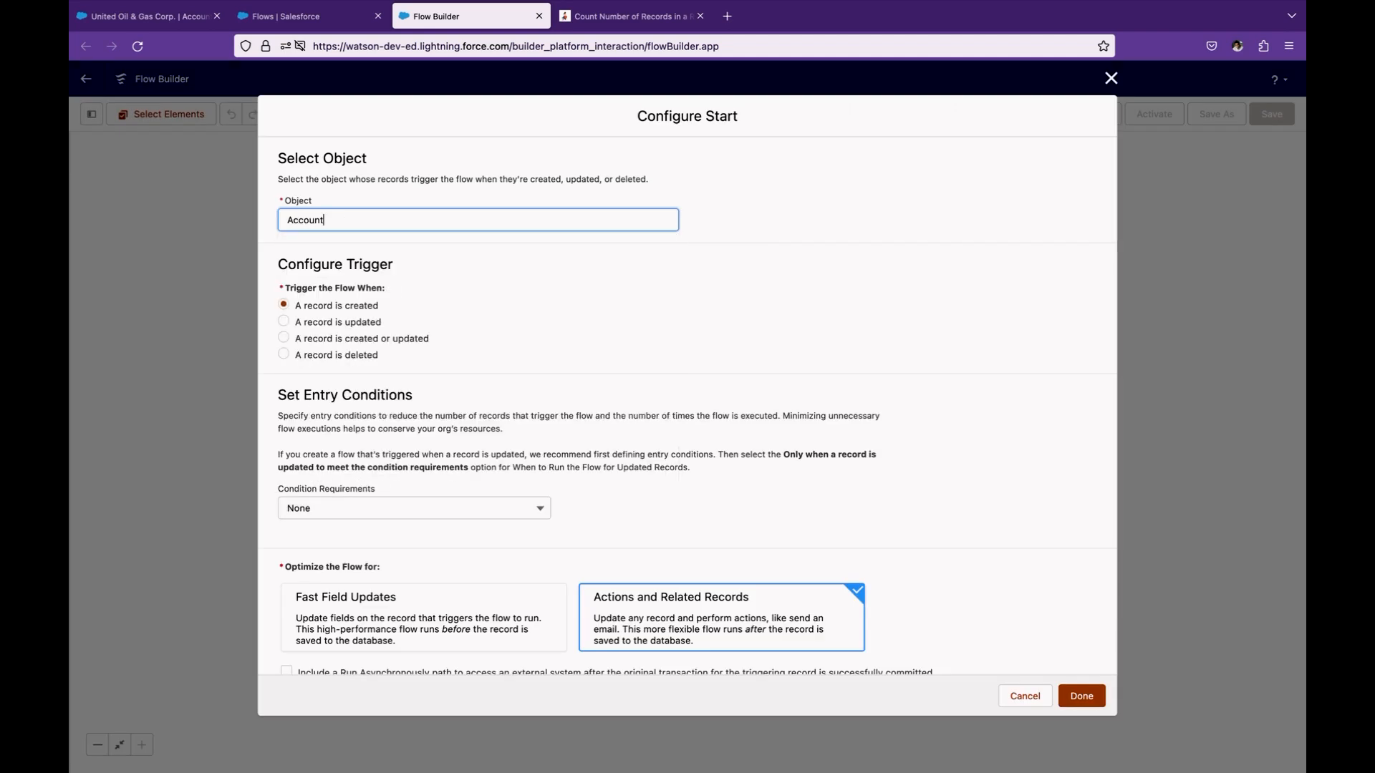
click(284, 322)
scroll(687, 406, down, 1)
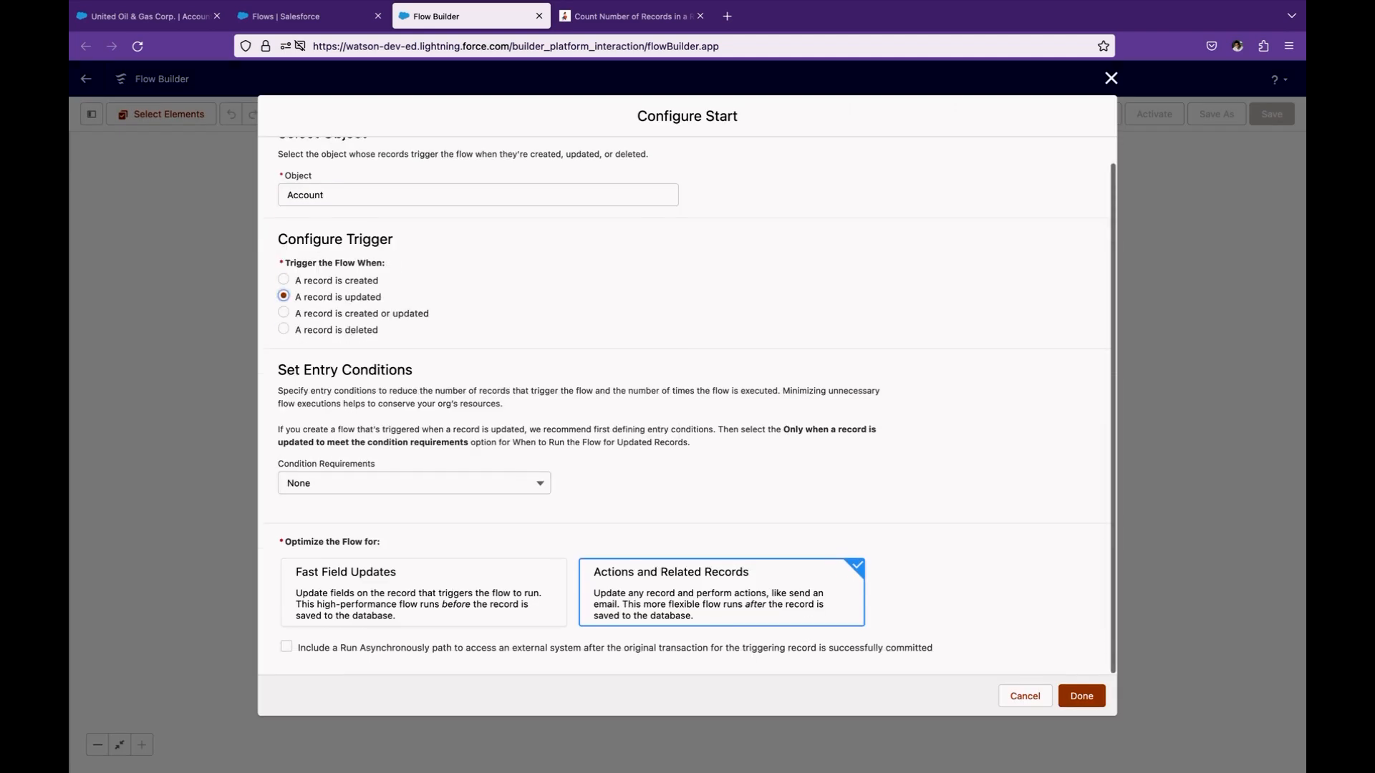
click(423, 595)
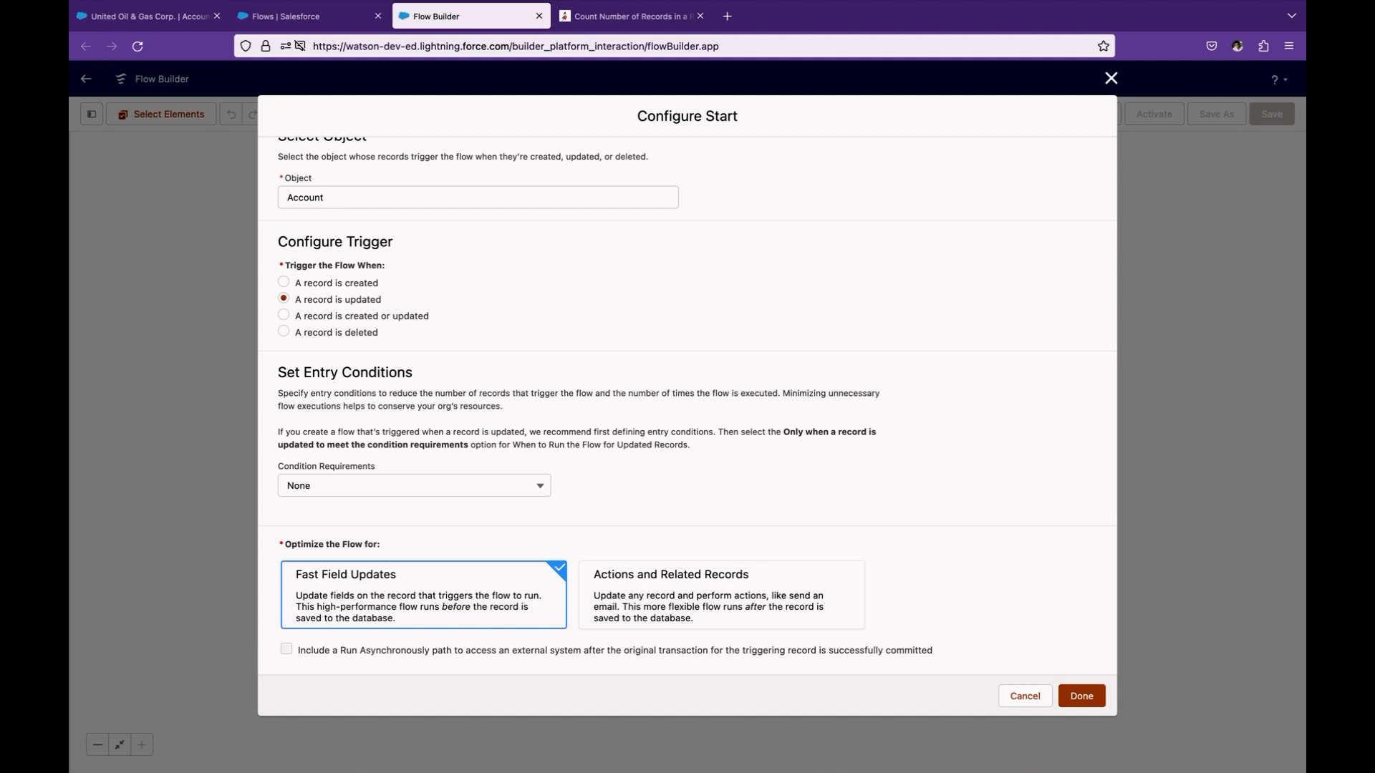
click(1081, 696)
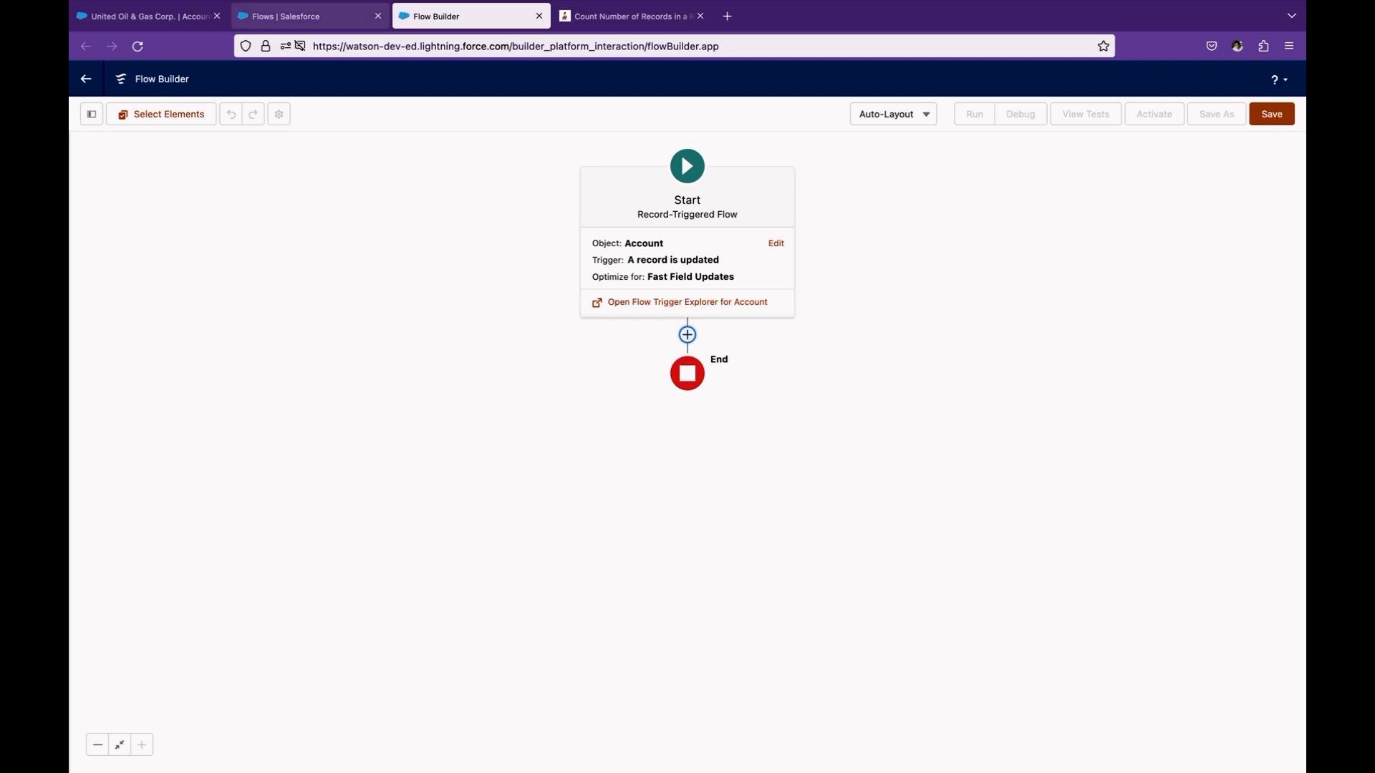
Return to Setup and open Schema Builder from the Object Manager.
click(286, 15)
click(258, 111)
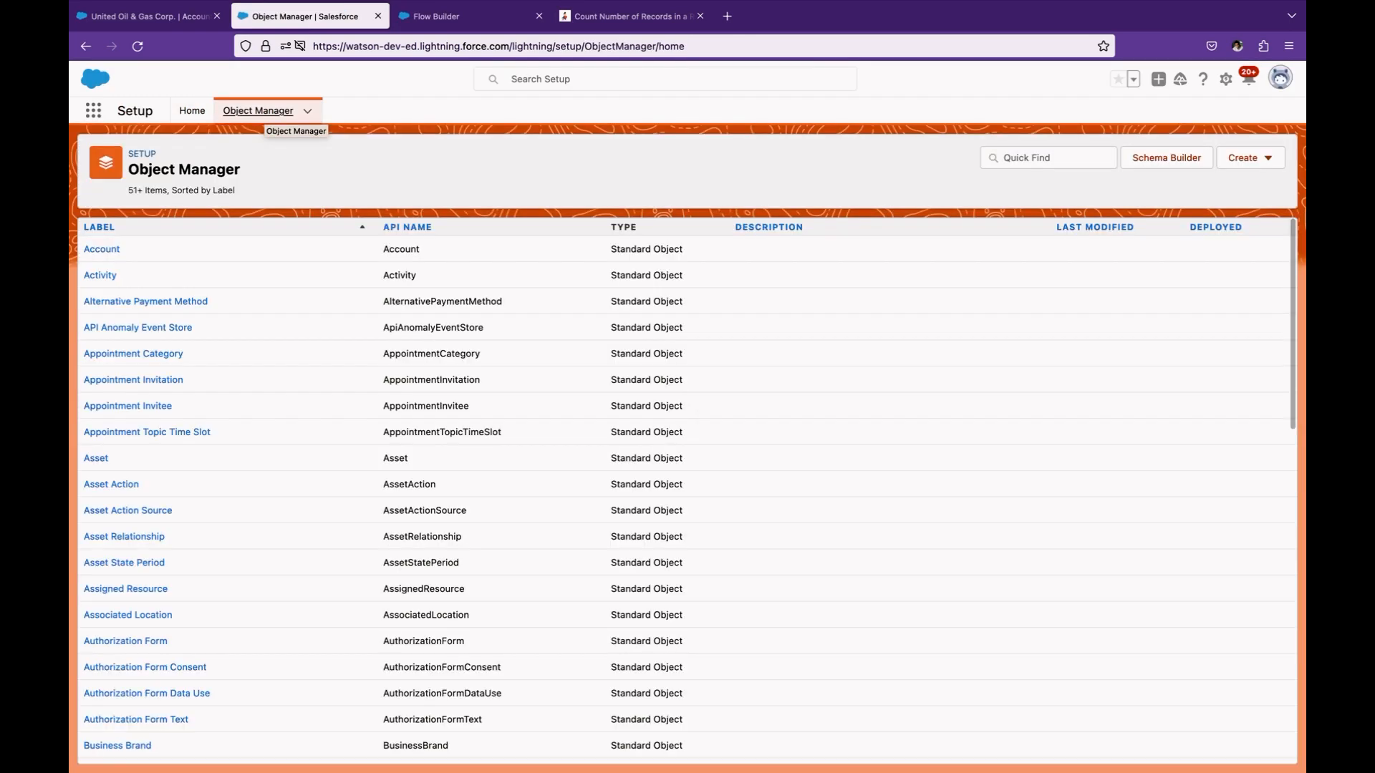
click(1049, 157)
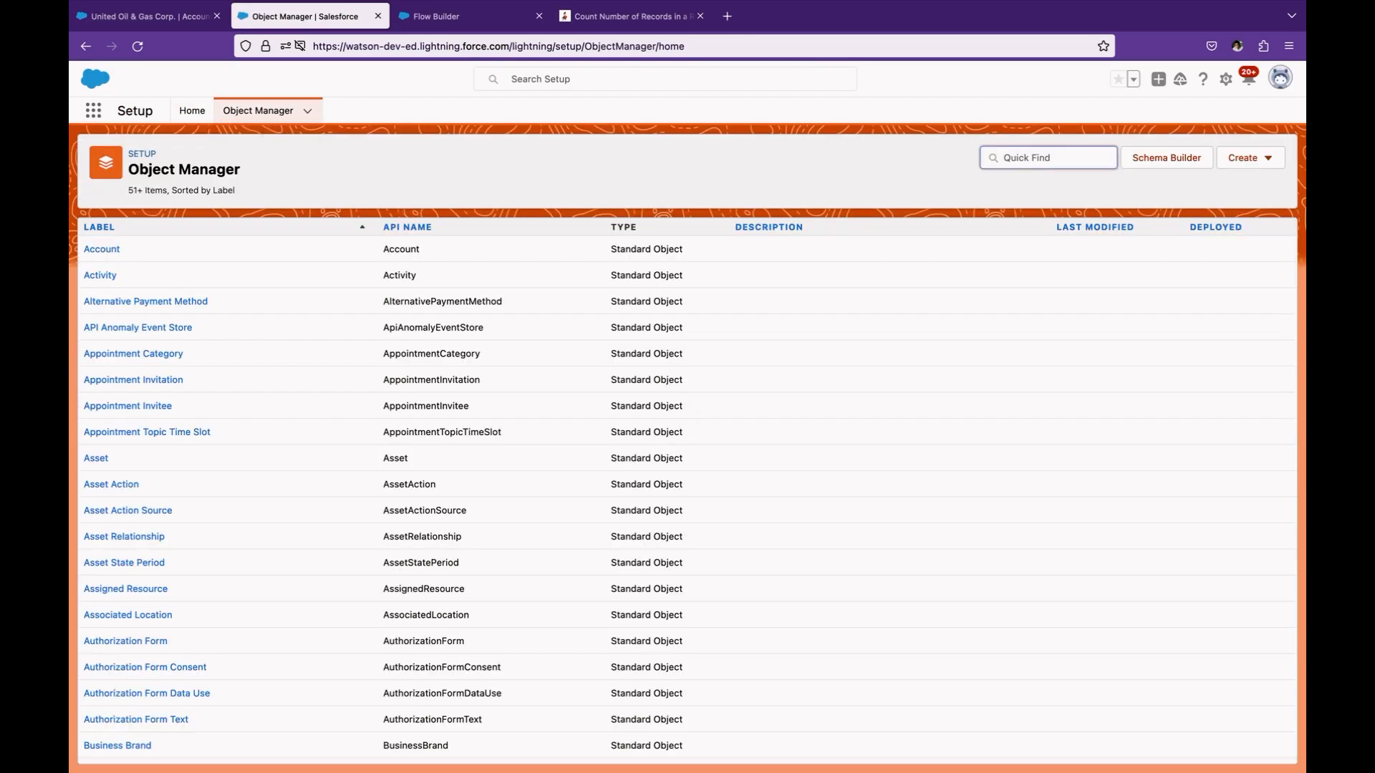
click(1166, 157)
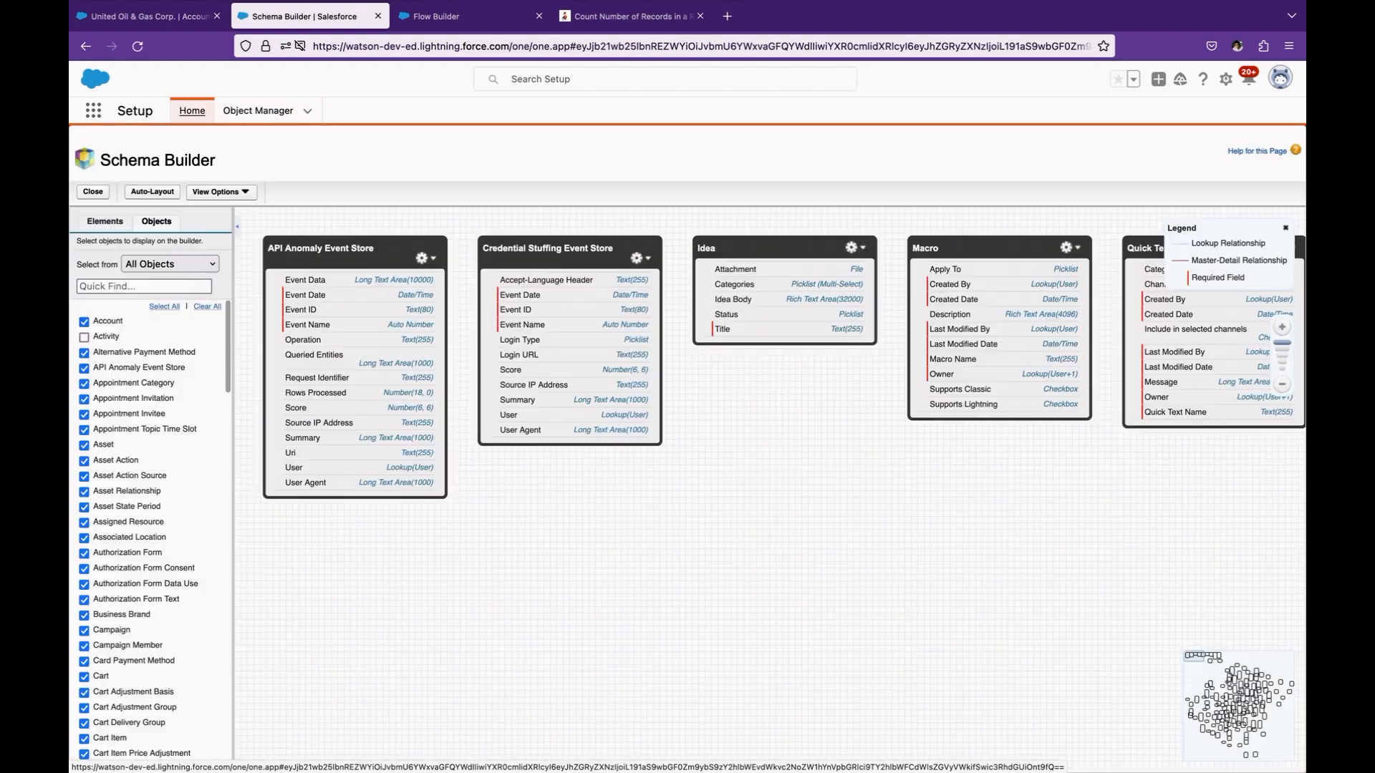
Clear all displayed objects, show Opportunity with Account, and move the Opportunity box closer to examine their lookup relationship.
click(207, 307)
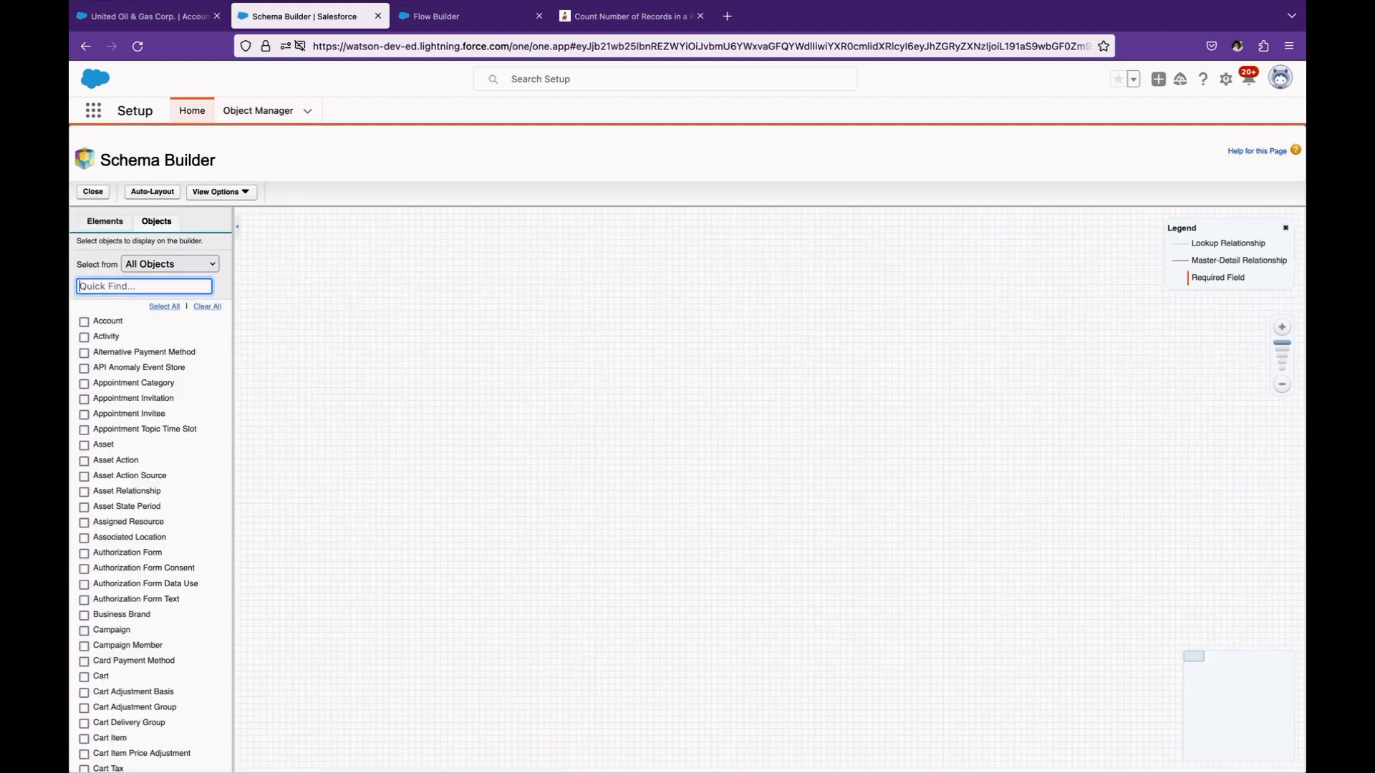
click(129, 287)
text(opp)
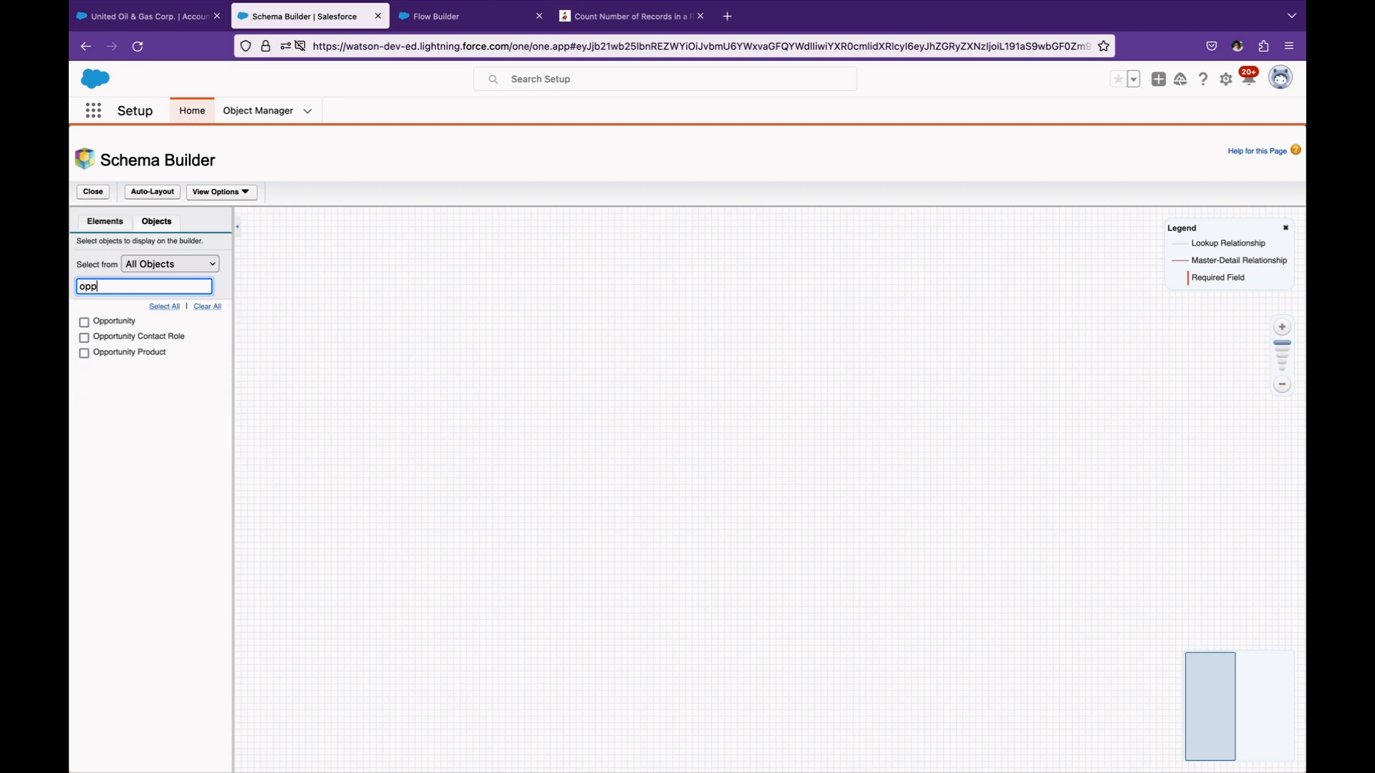
click(83, 322)
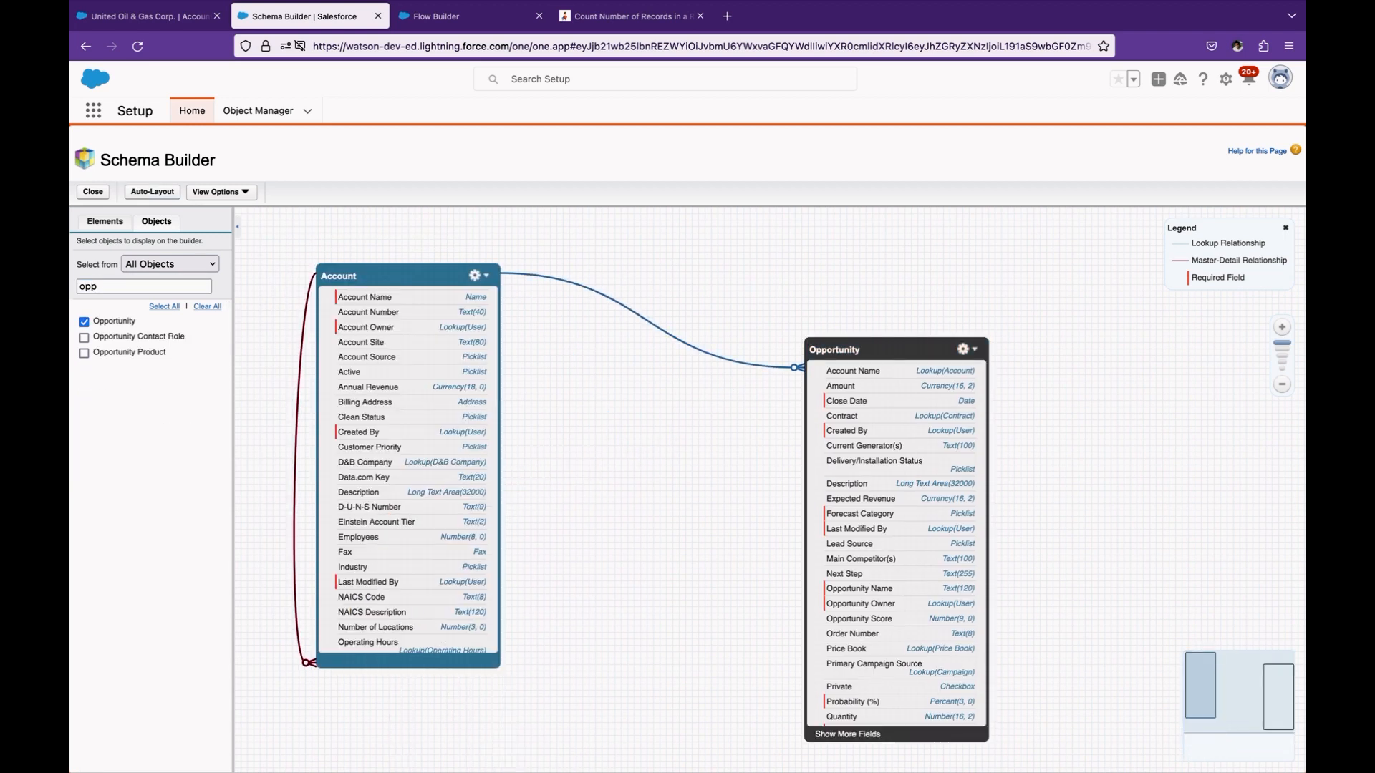
drag(884, 349, 798, 321)
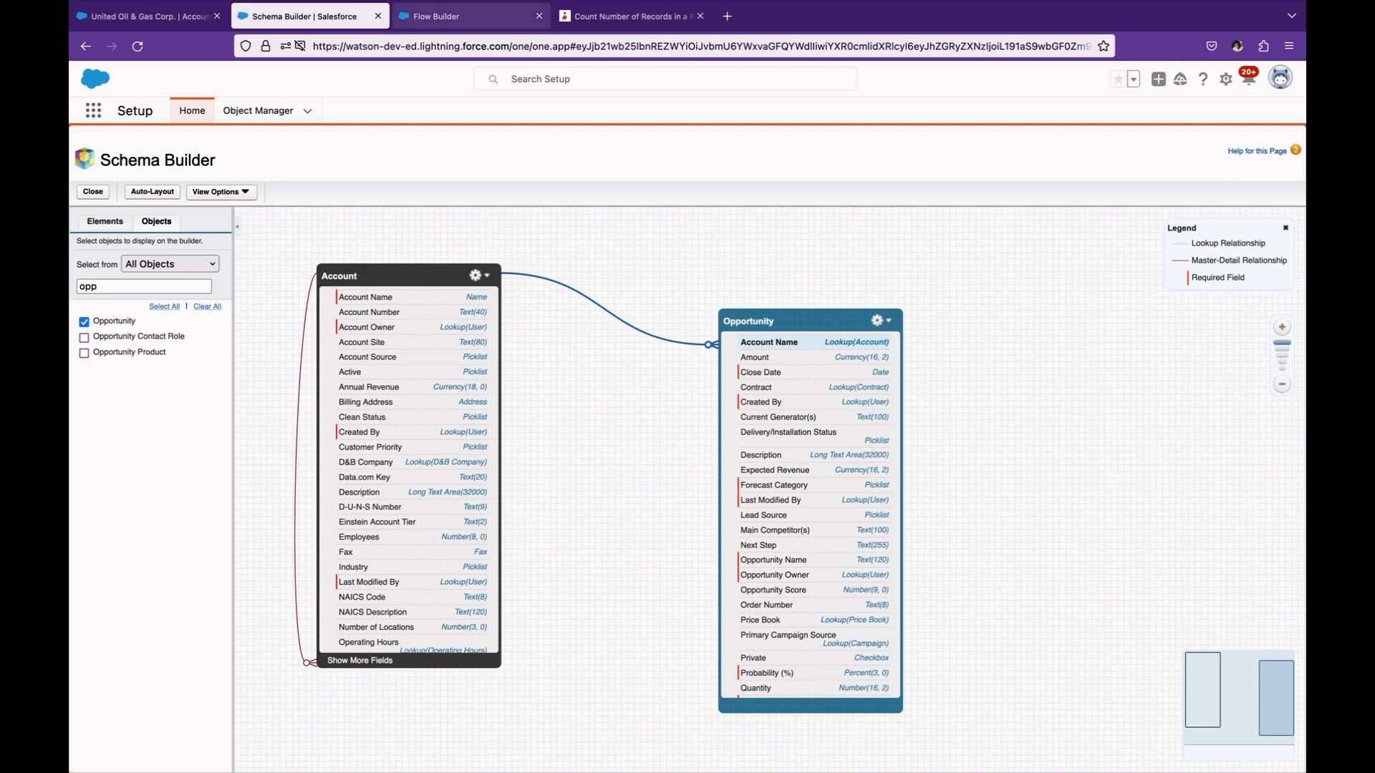
Switch back to Flow Builder and add a Get Records element labelled "Get Opportunities" after the start.
click(444, 15)
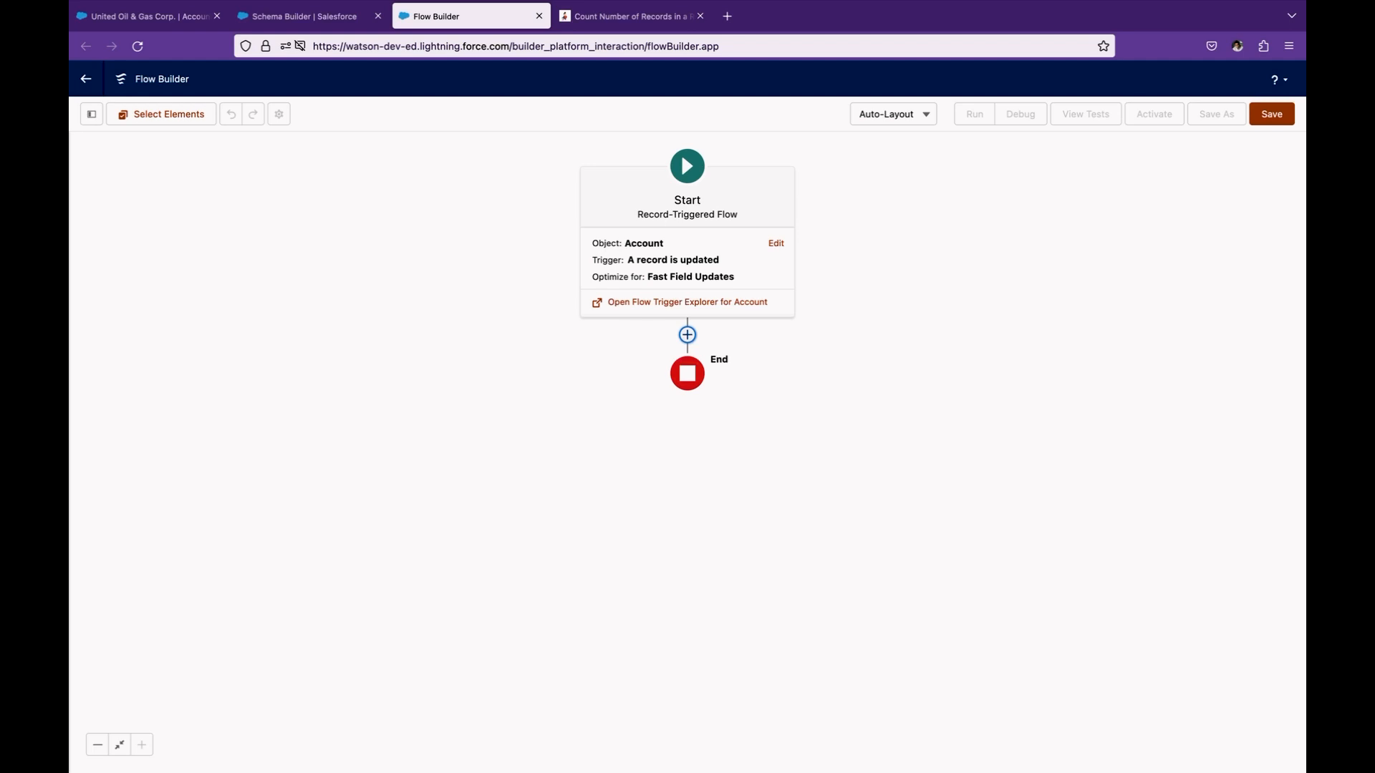
click(688, 334)
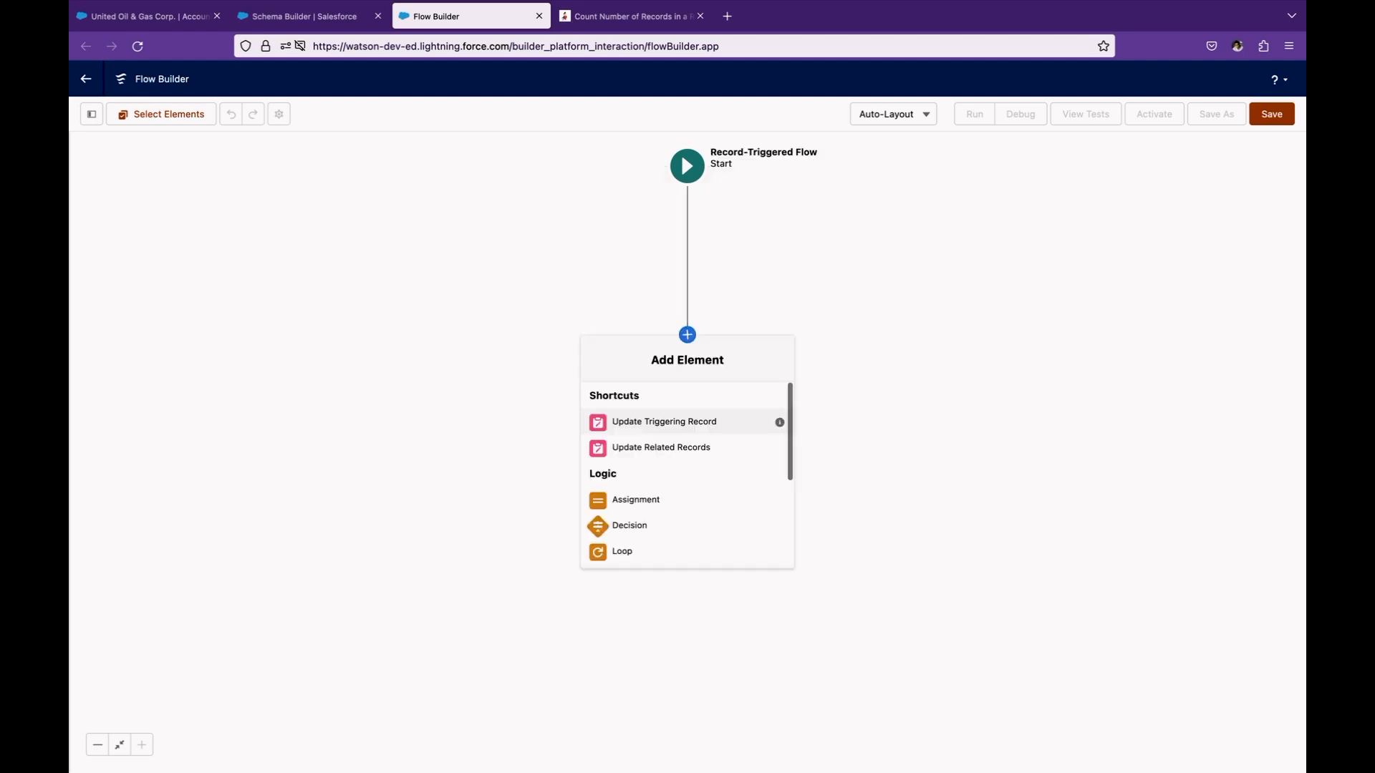
scroll(687, 421, down, 4)
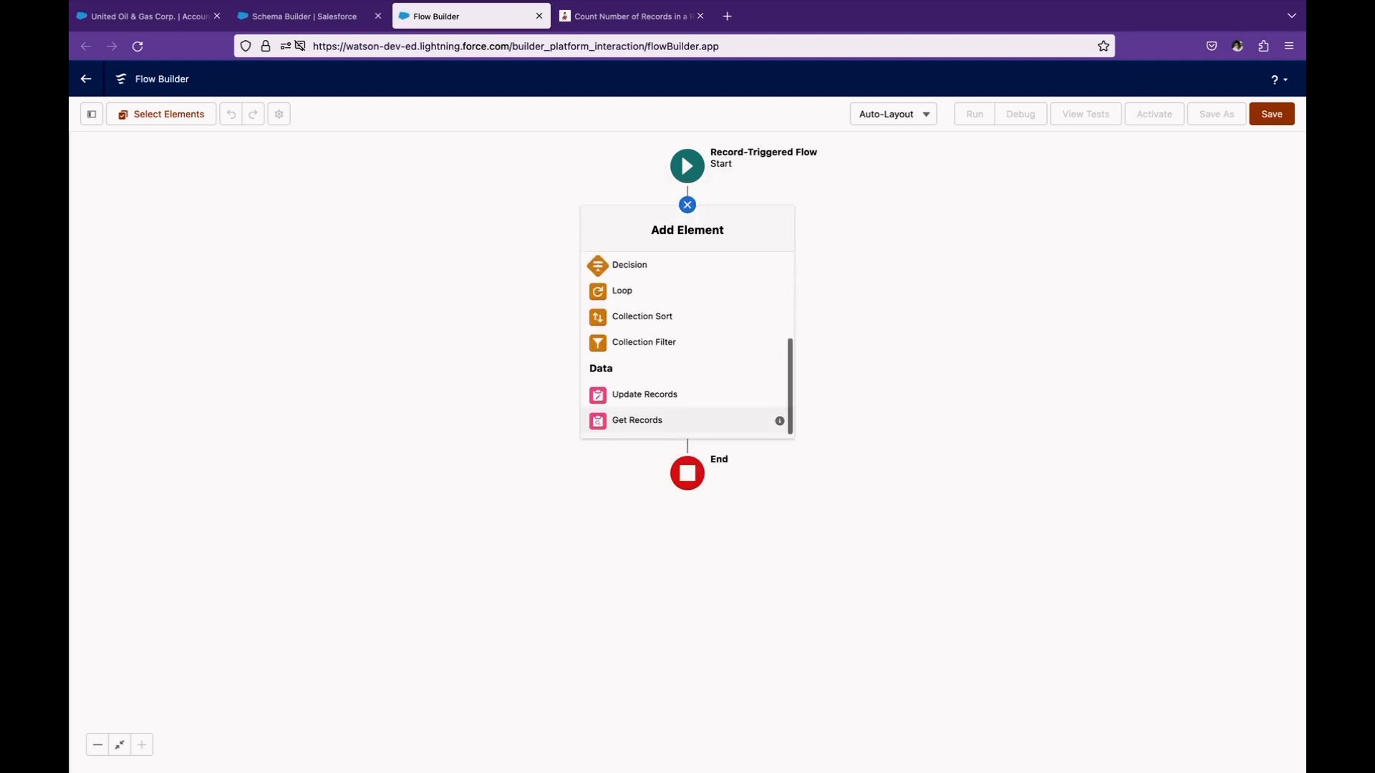
click(636, 423)
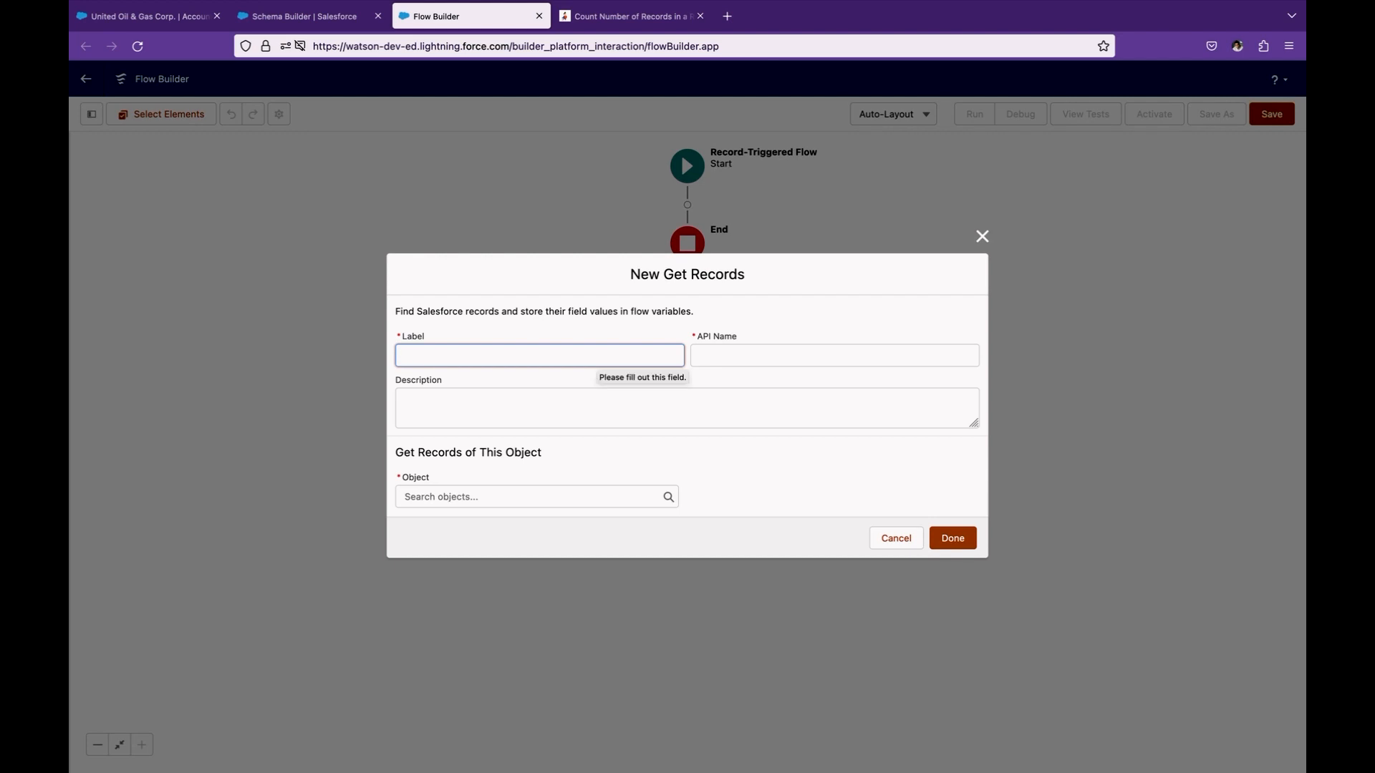
text(Get Opportunities)
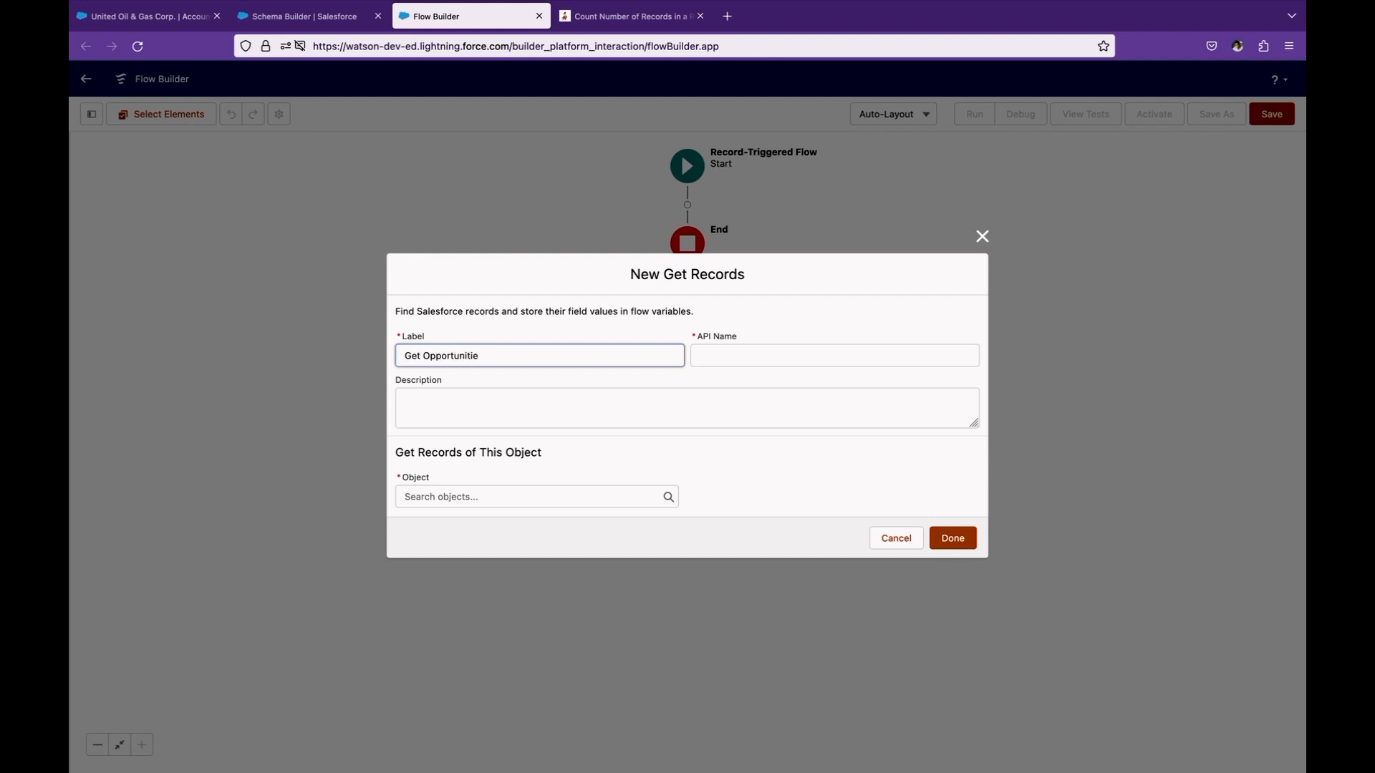
Set the element's object to Opportunity and choose AccountId with the Equals operator for the filter condition.
key(Tab)
key(Tab)
key(Tab)
text(o)
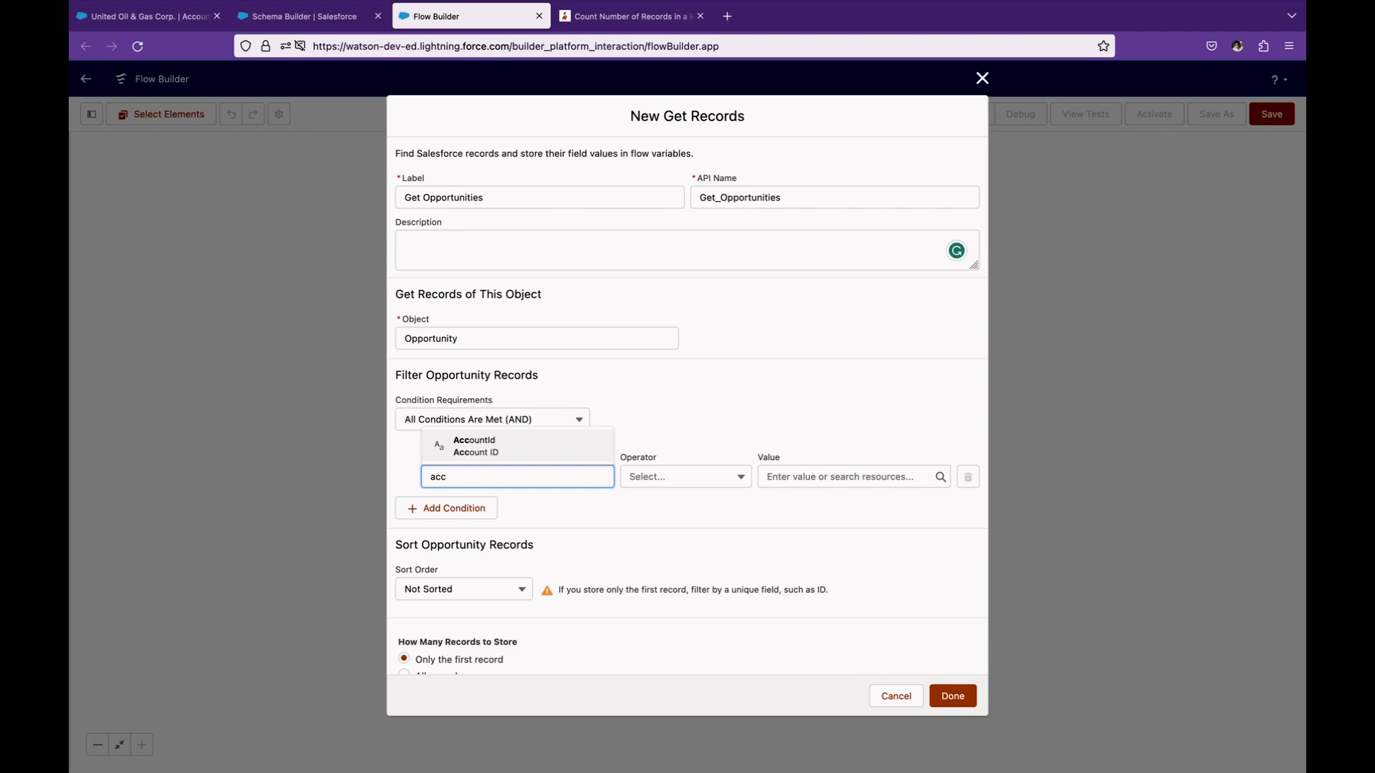
key(Return)
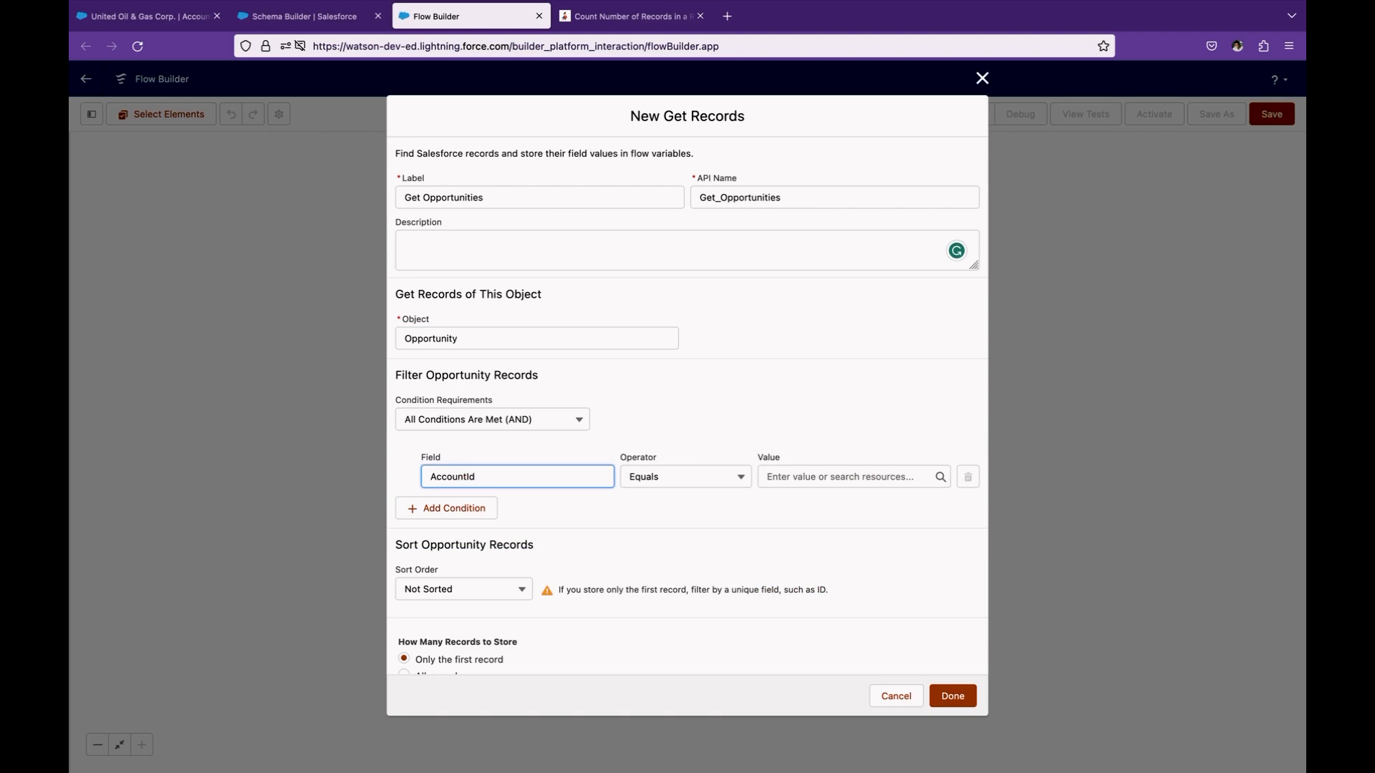
click(305, 16)
click(436, 16)
click(844, 477)
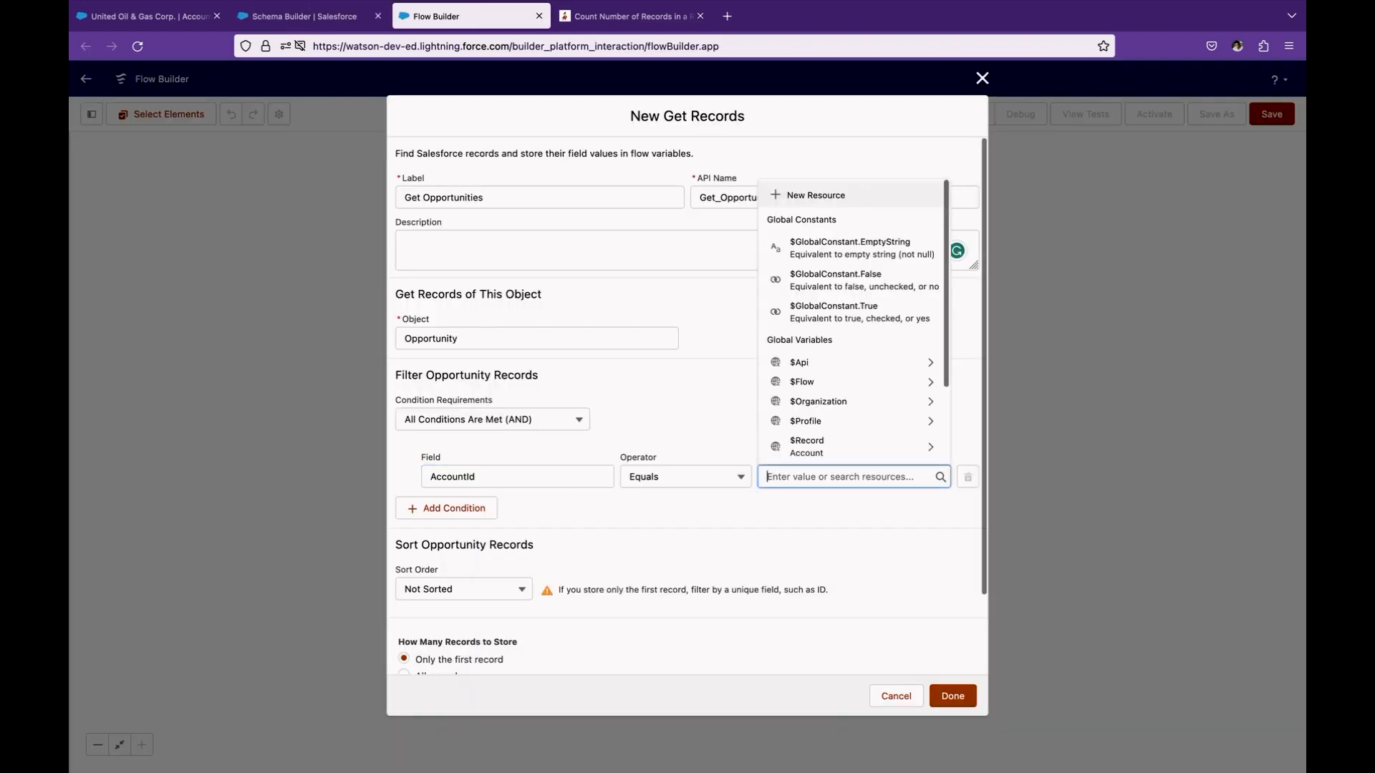
click(824, 435)
text(id)
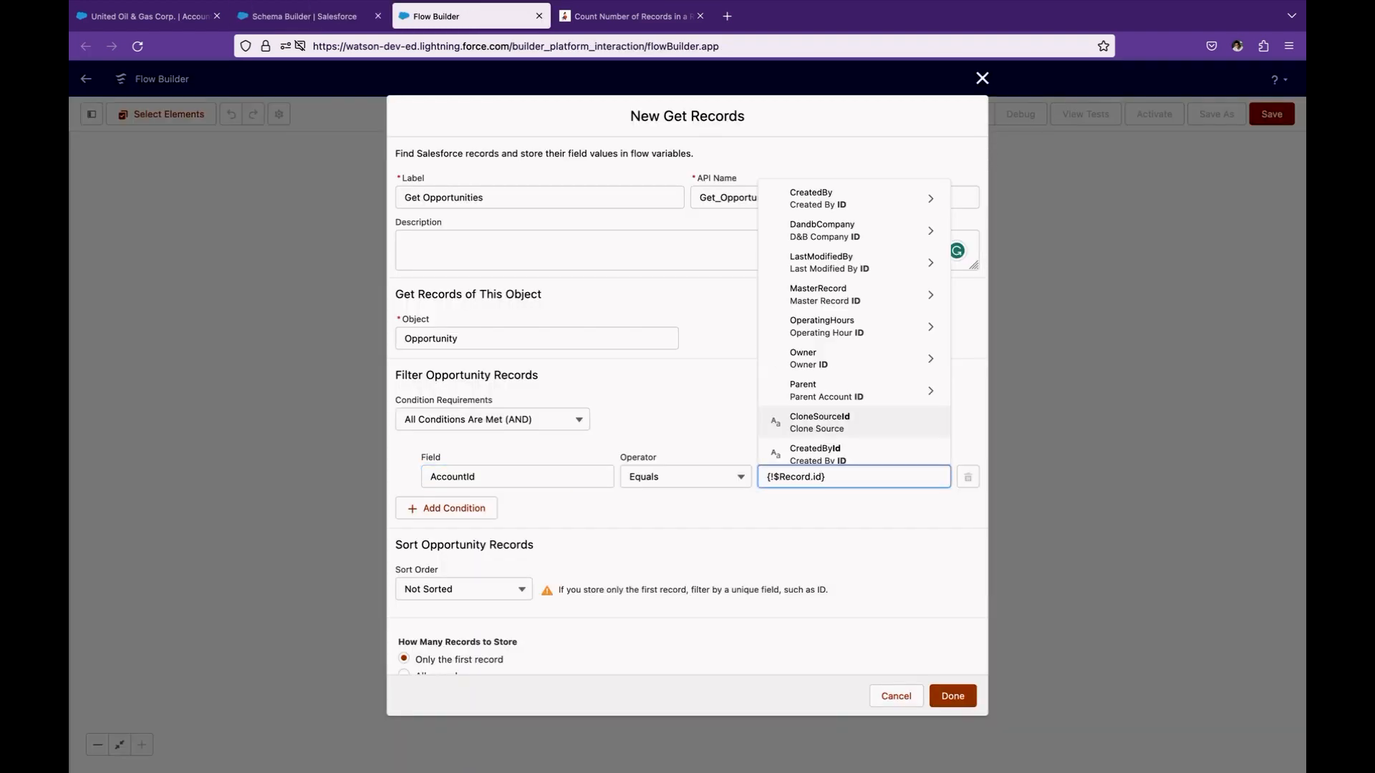
click(821, 513)
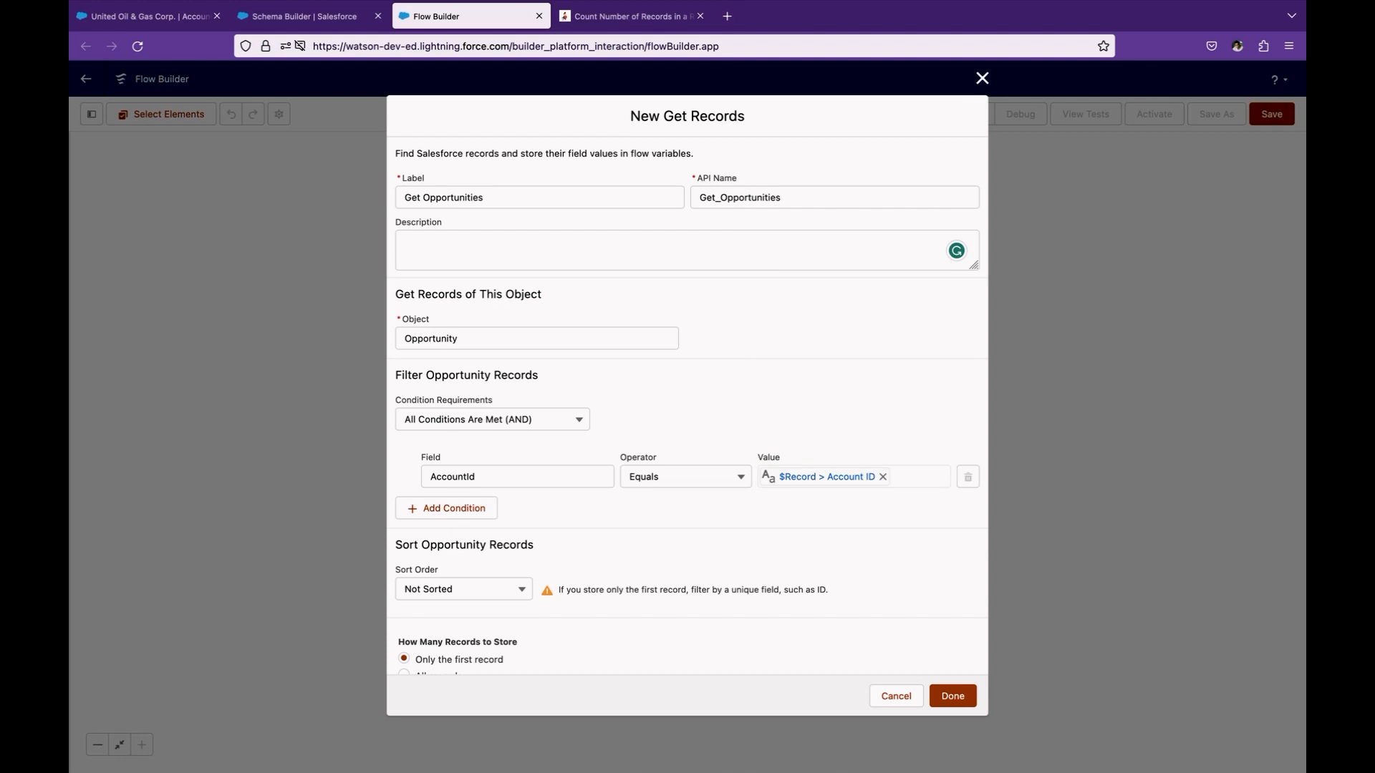
click(882, 477)
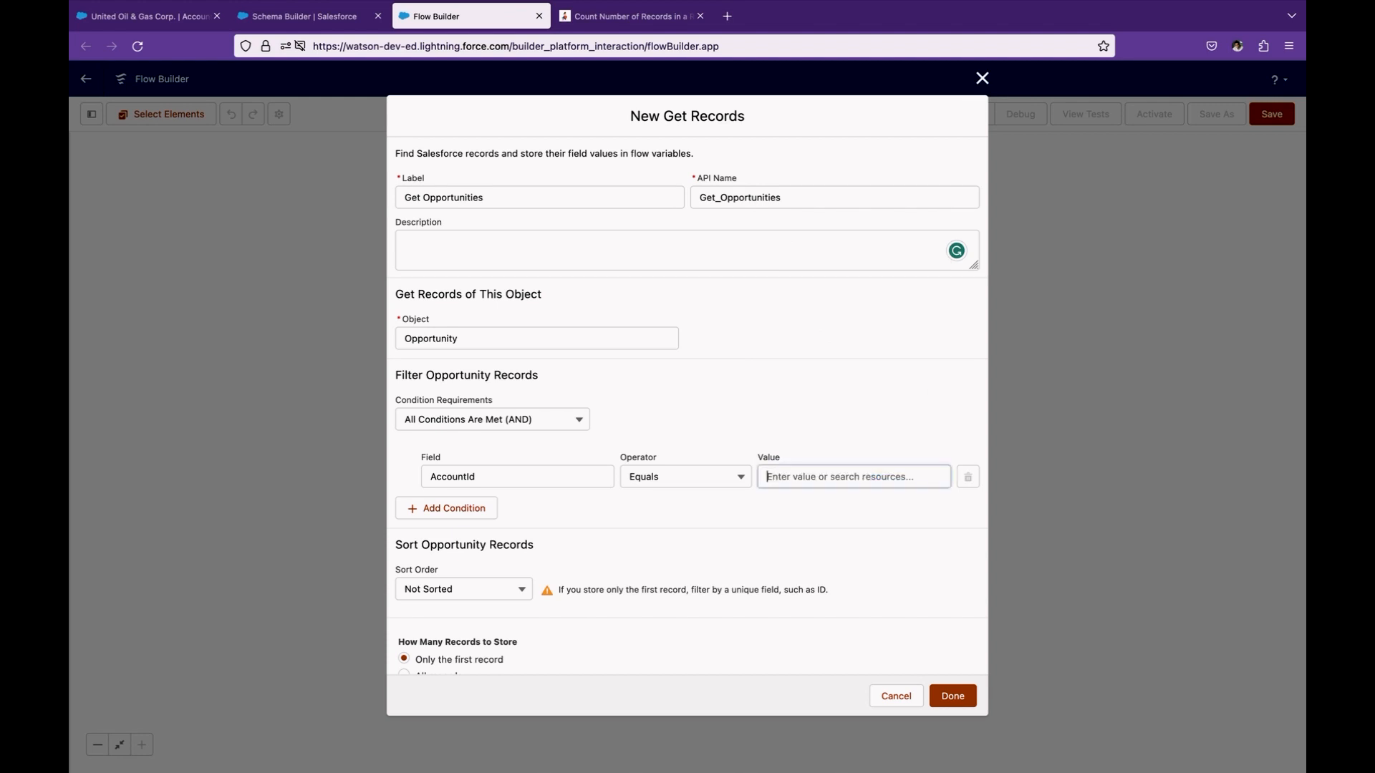
Set the AccountId condition's value to $Record > Account ID.
click(882, 477)
scroll(852, 401, down, 3)
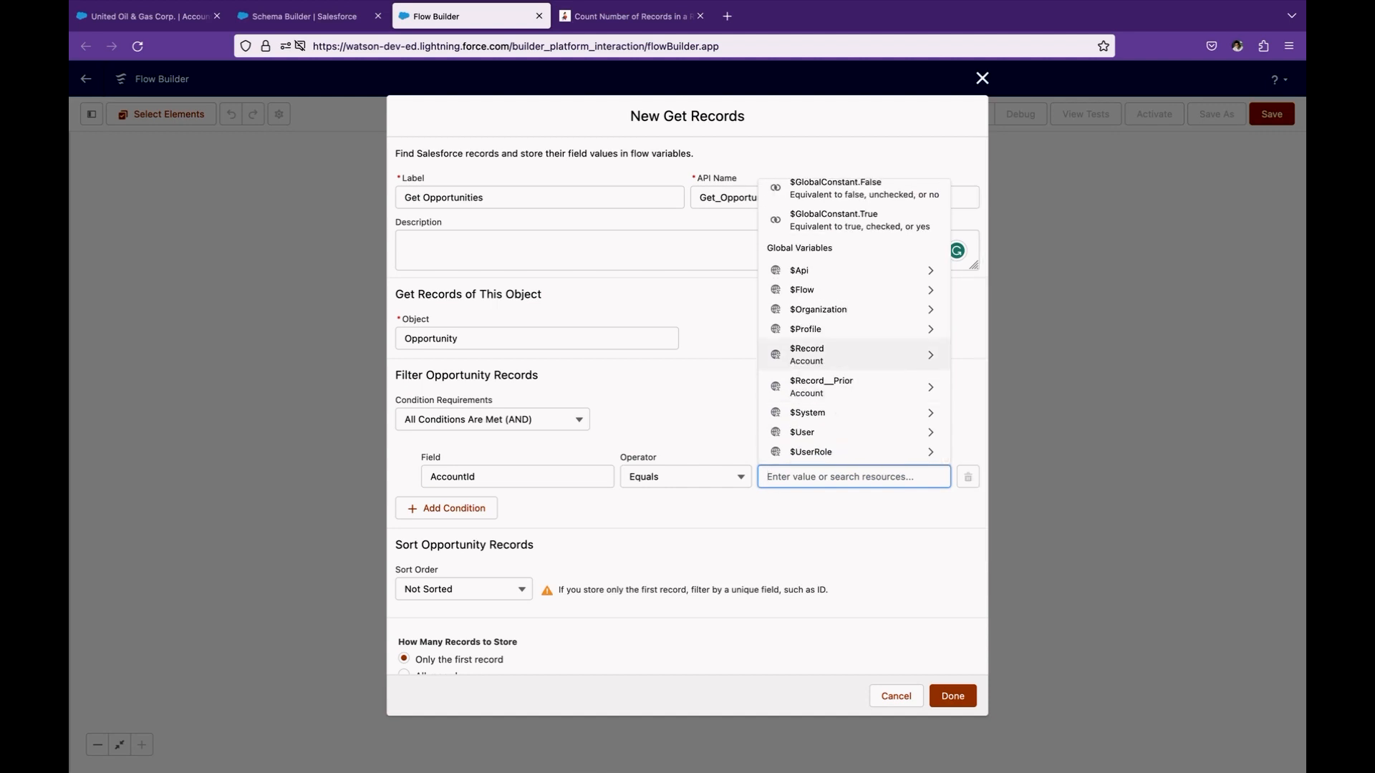
click(809, 354)
text(id)
click(679, 401)
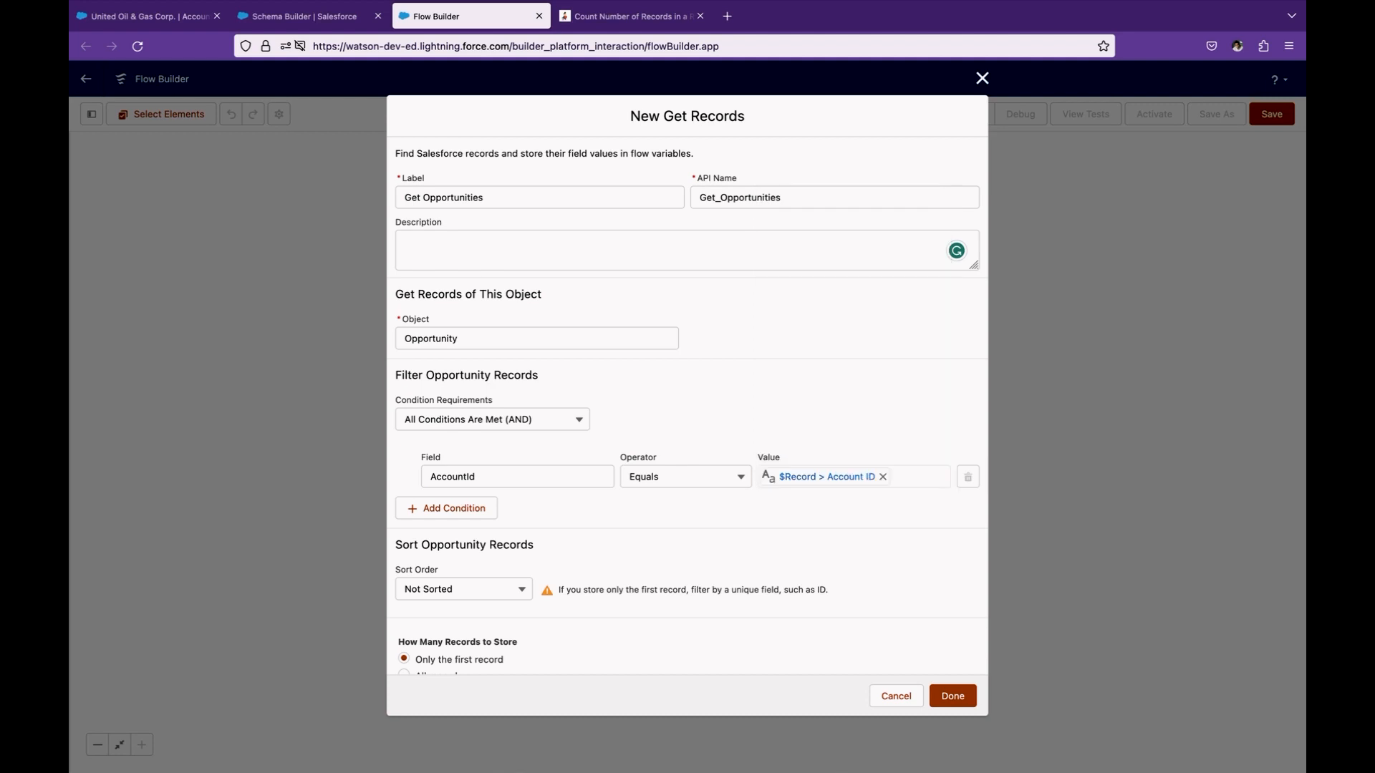
Set Get Opportunities to store all records and finish the element.
scroll(645, 458, down, 1)
click(403, 646)
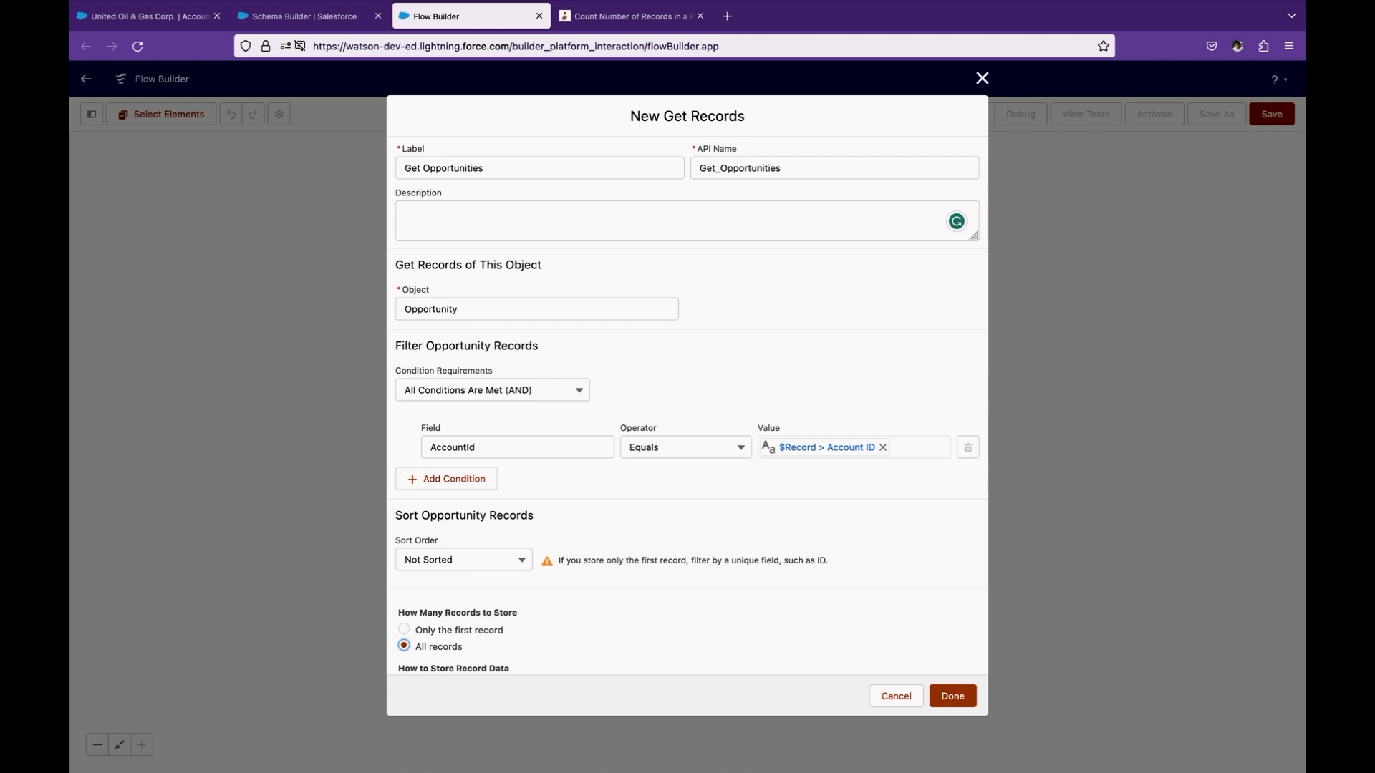
click(952, 696)
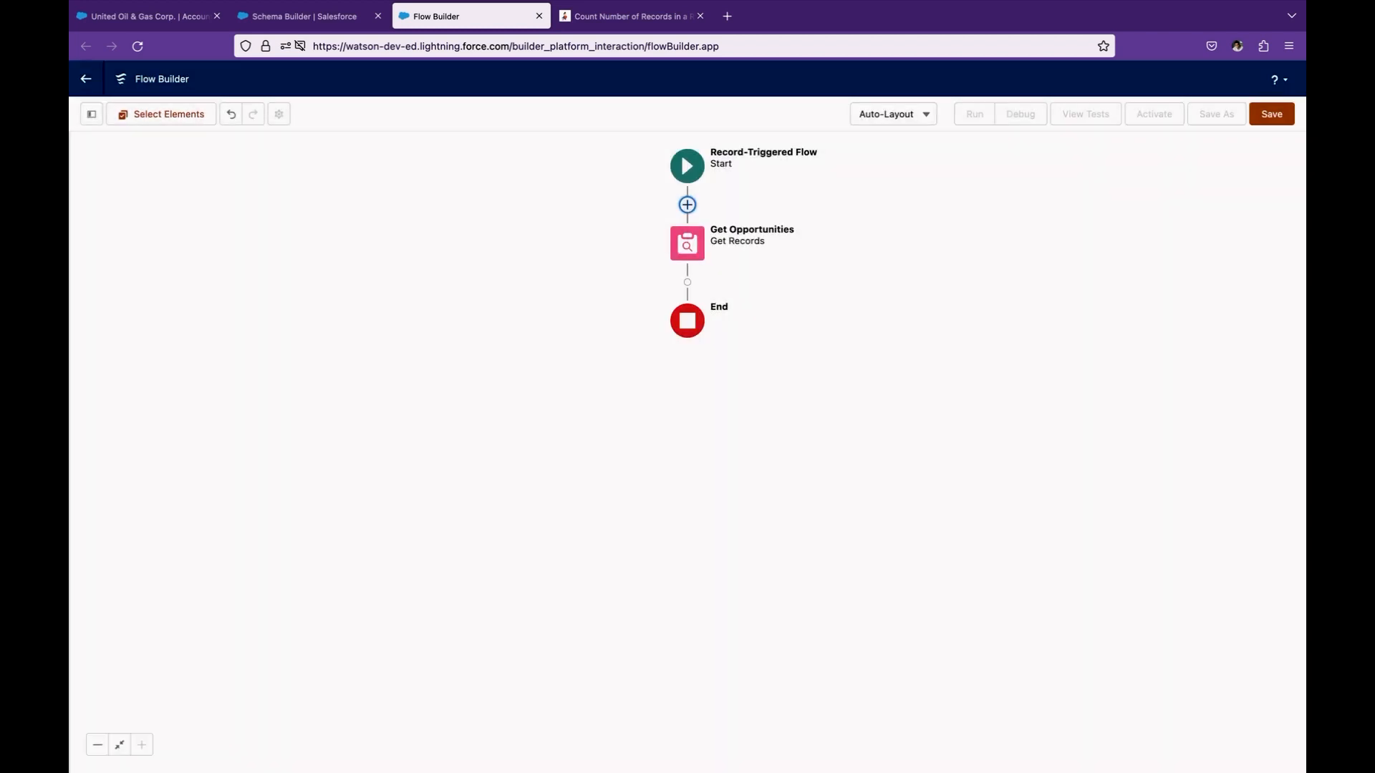
Check the Opportunity Count (Total) field on the United Oil & Gas Corp. account record and return to Flow Builder.
click(149, 16)
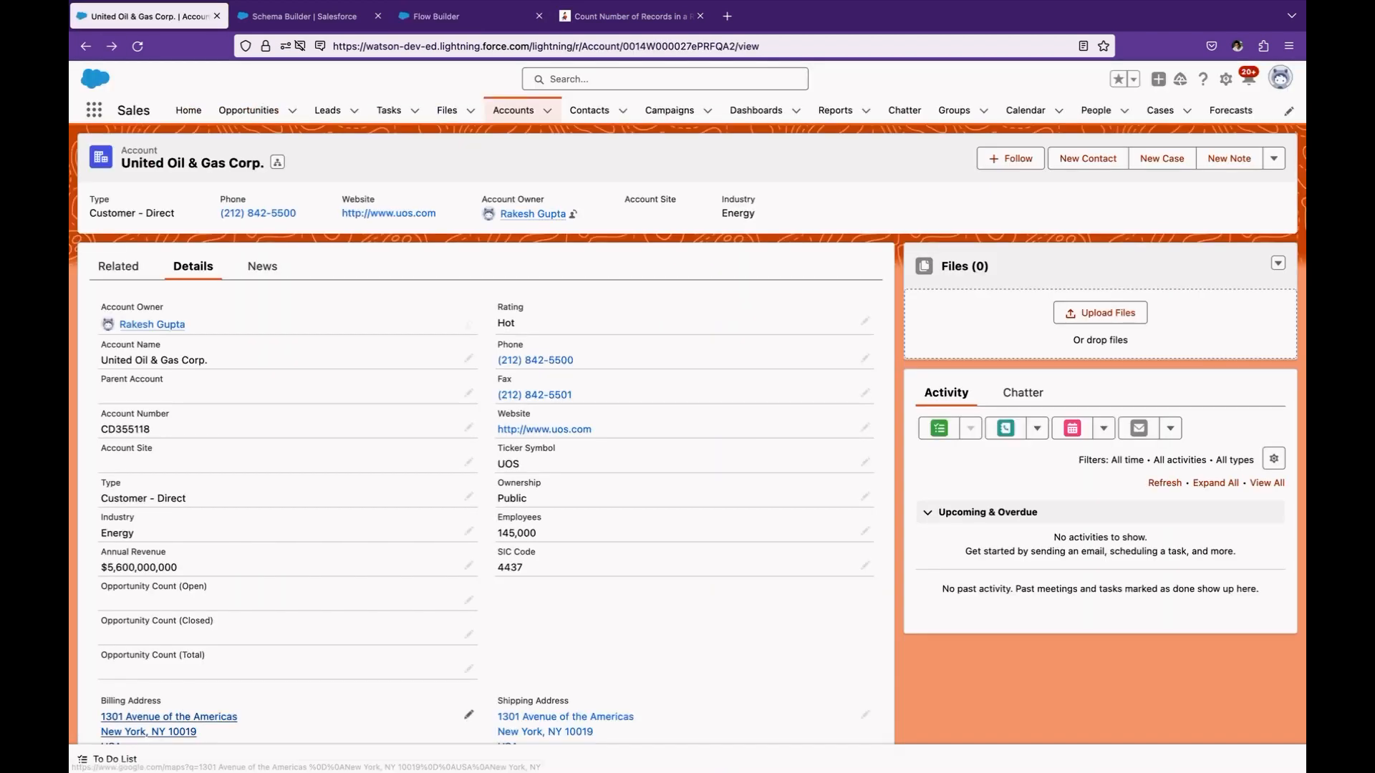
drag(206, 655, 101, 655)
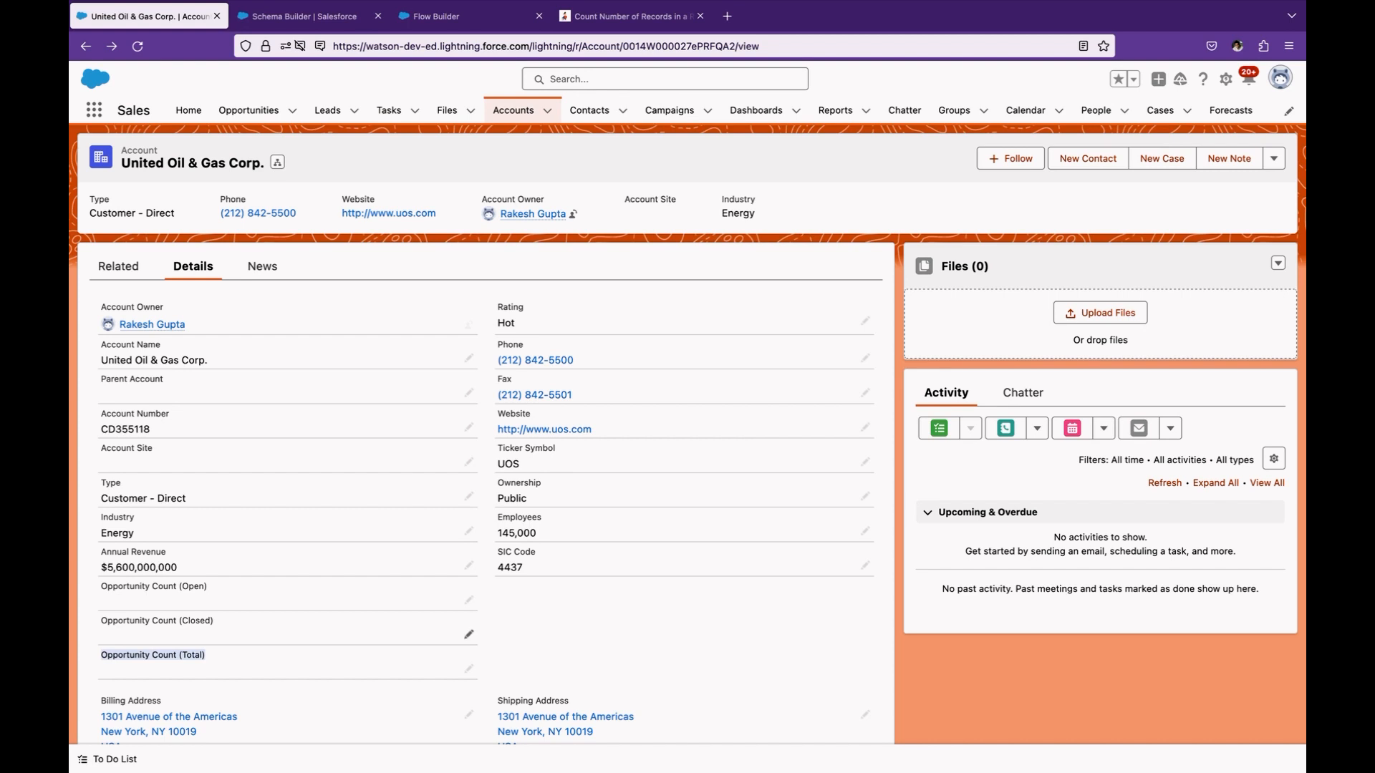
click(459, 15)
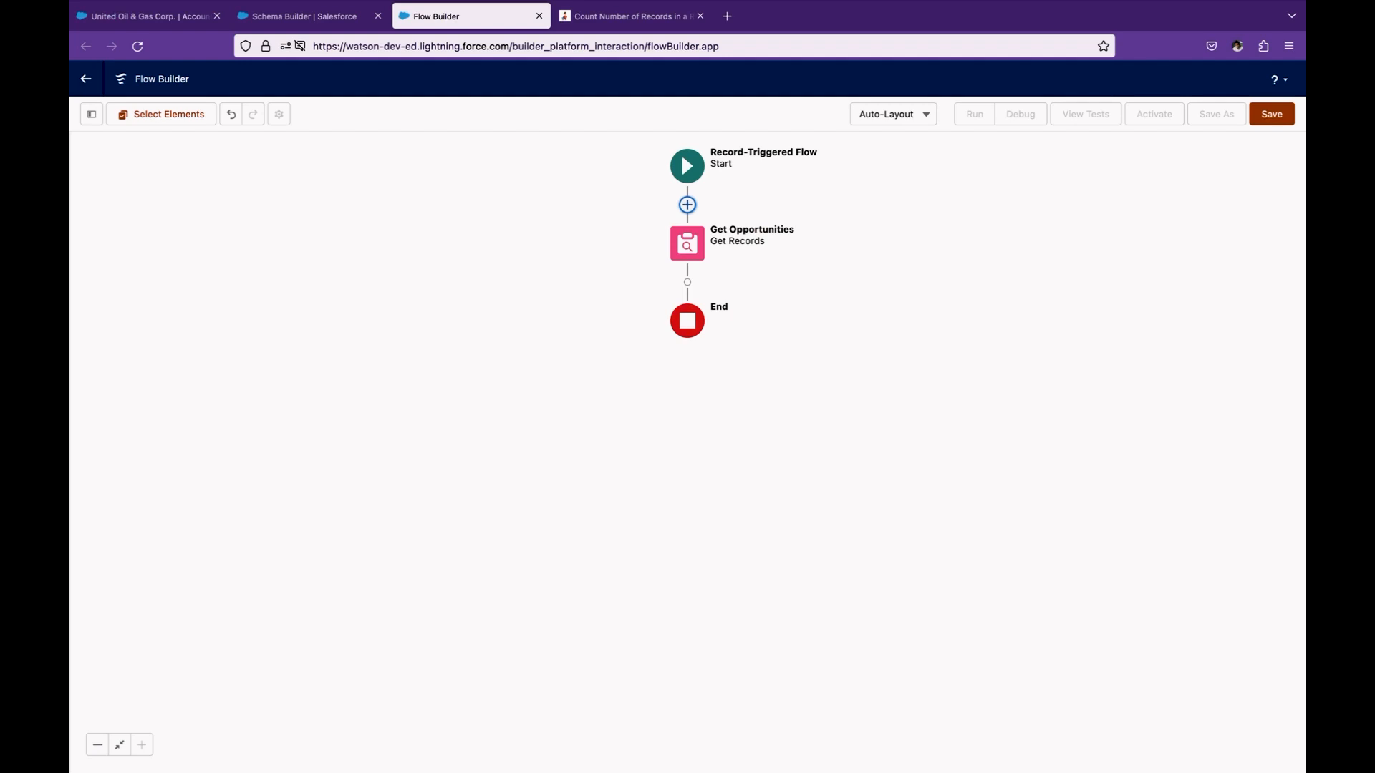
Copy the Get Opportunities element and paste the copy directly after it.
click(688, 244)
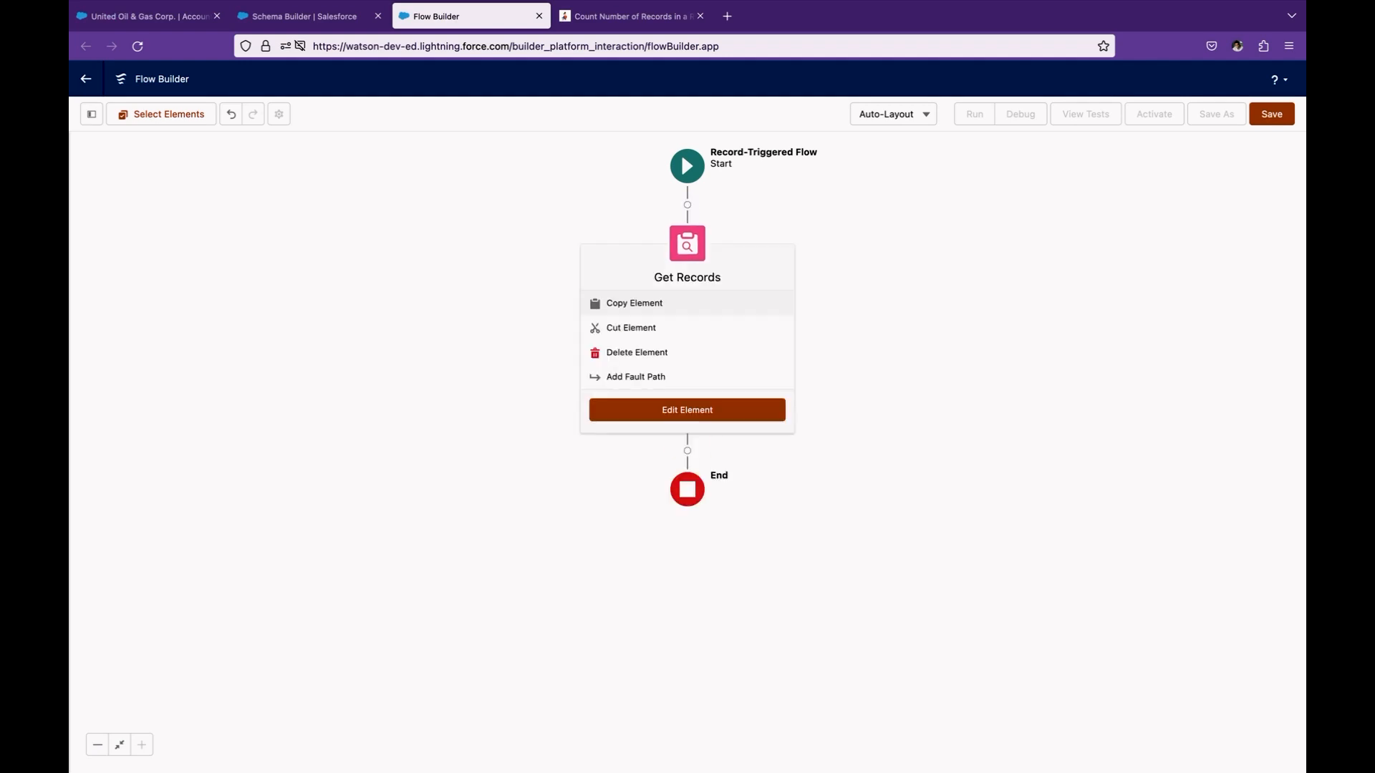
click(623, 304)
click(688, 282)
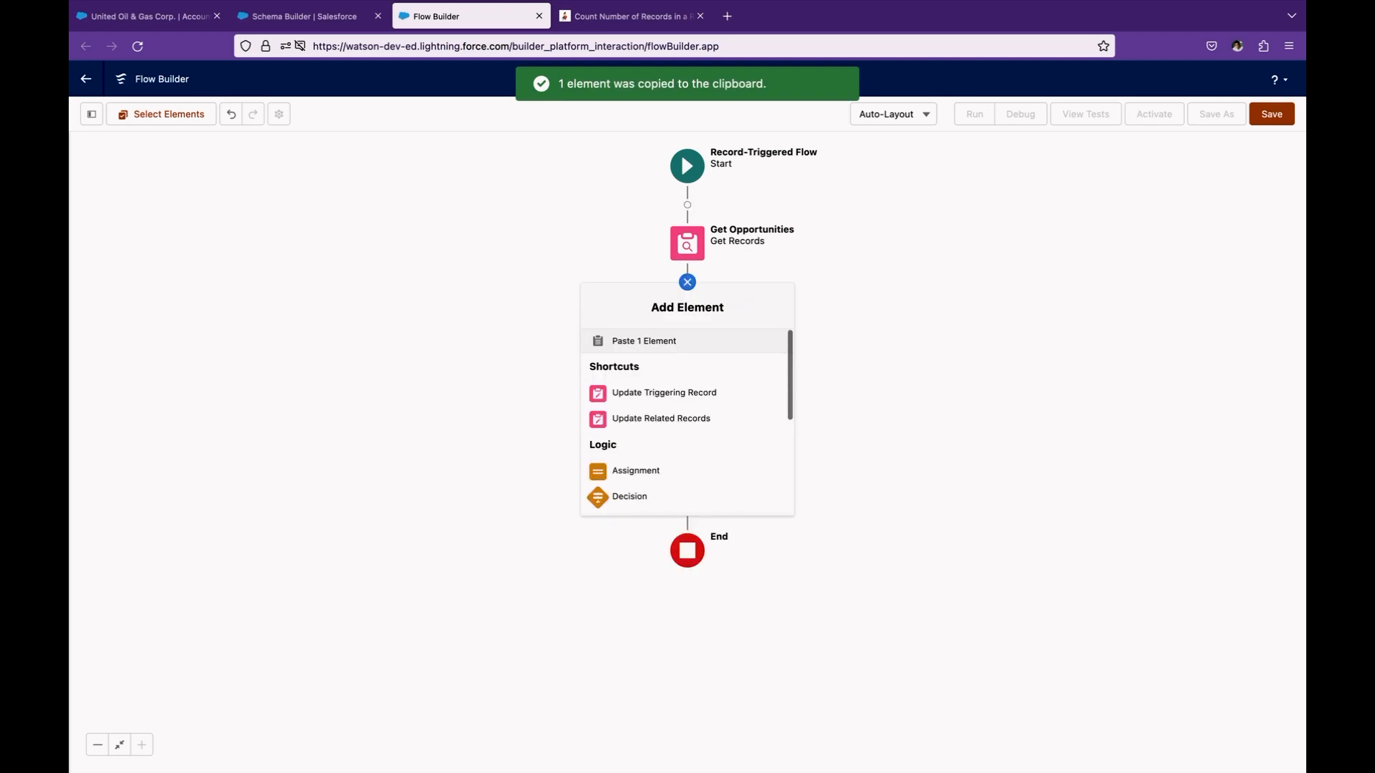
click(645, 341)
Relabel the pasted Get Records element as "Get Opportunities - Open" with the API name Get_Opportunities_Open.
double_click(688, 321)
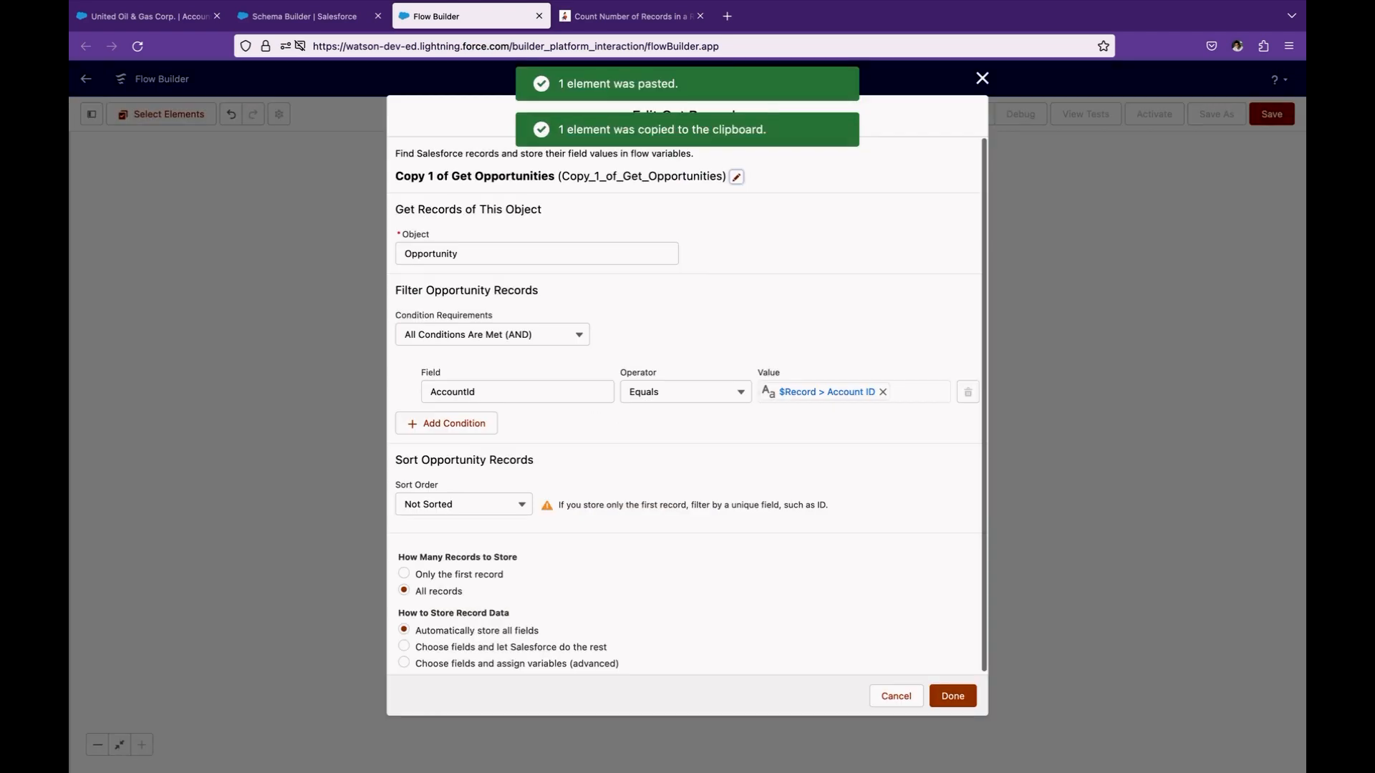
click(736, 177)
drag(448, 198, 403, 198)
key(BackSpace)
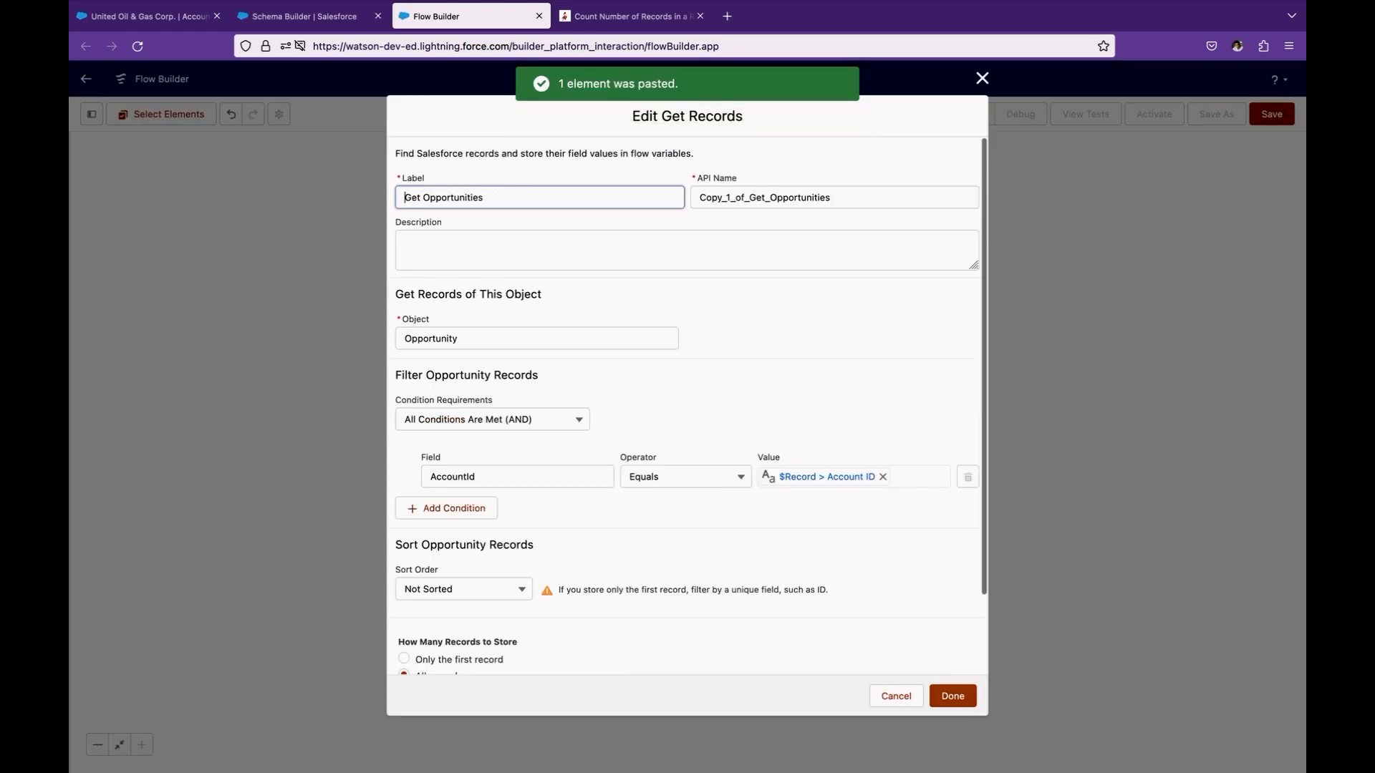
text(- Open)
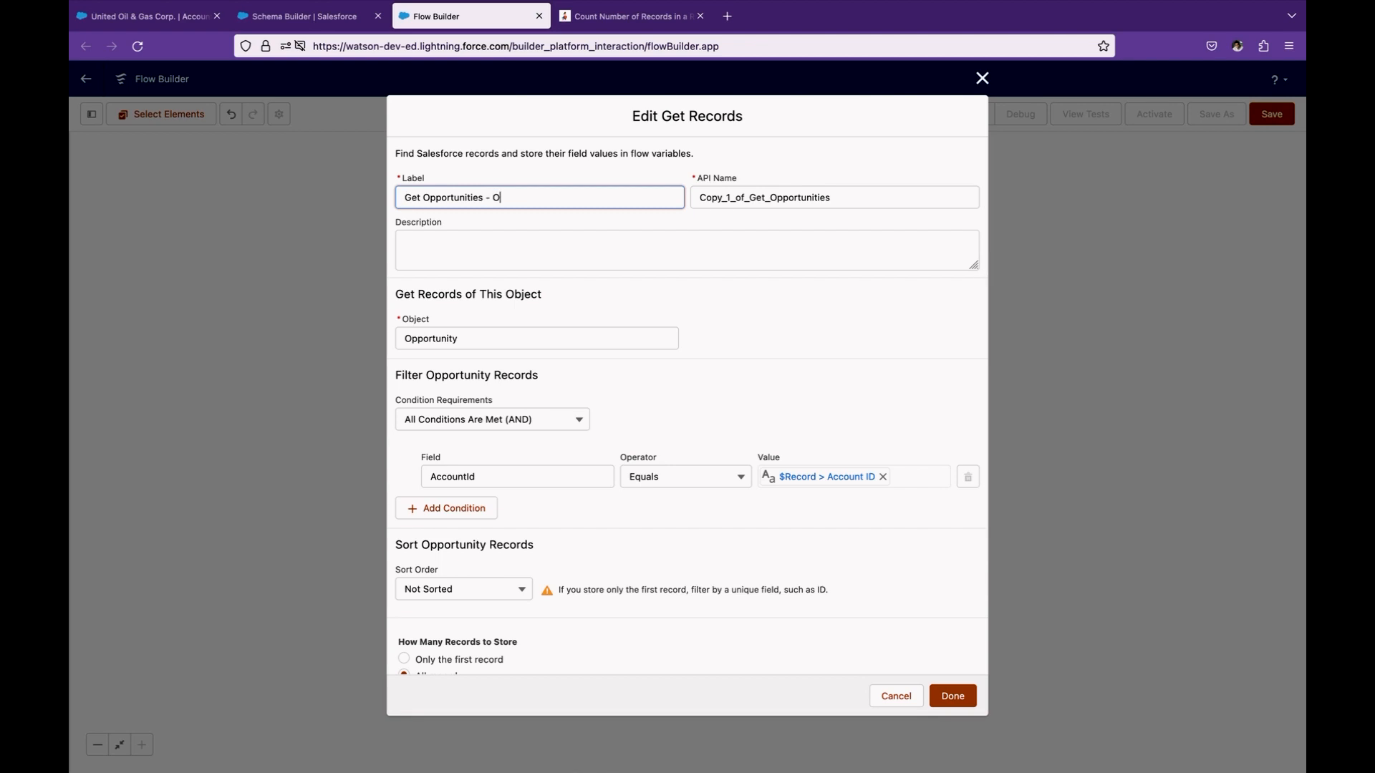
key(Tab)
key(BackSpace)
key(Tab)
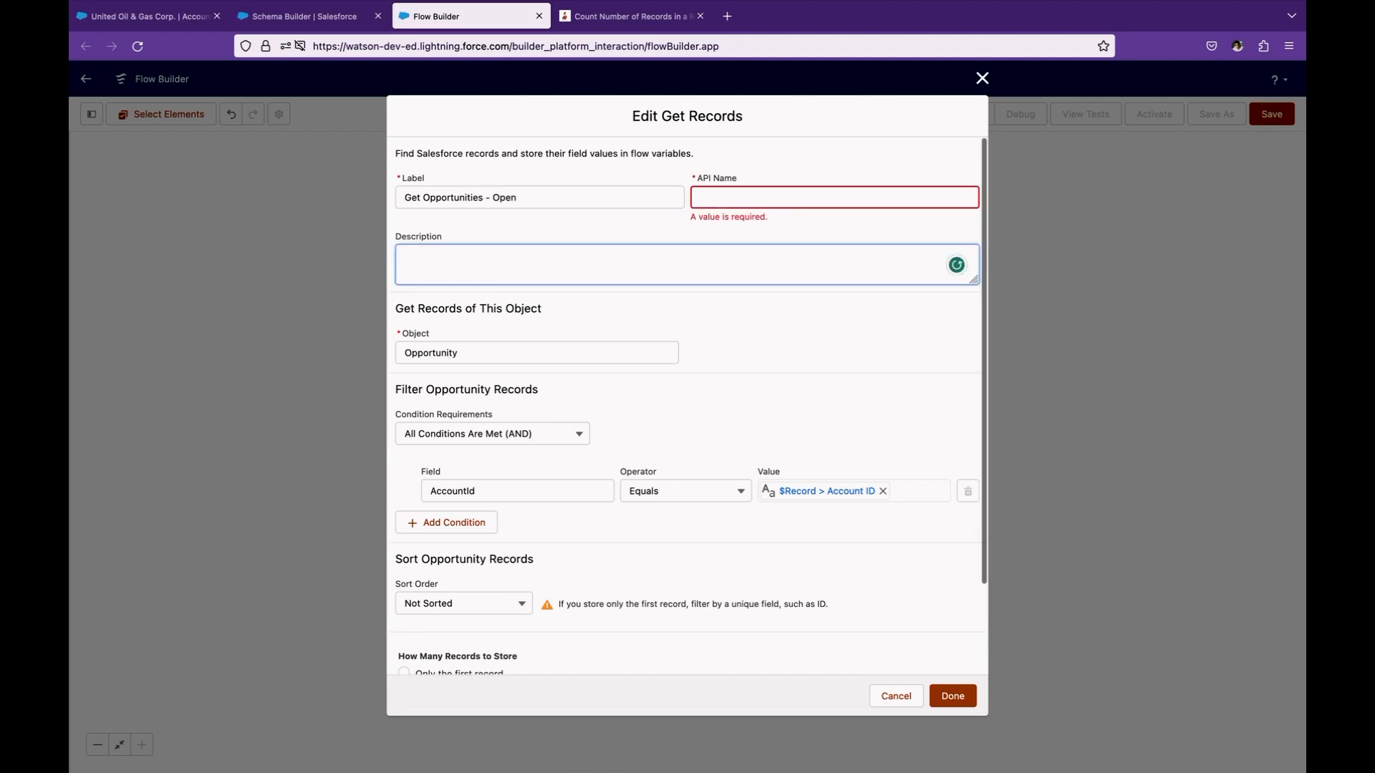
key(shift+Tab)
key(shift+Tab)
key(Tab)
Add a second filter condition, IsClosed Equals $GlobalConstant.False, to Get Opportunities - Open and finish the element.
click(446, 508)
click(517, 523)
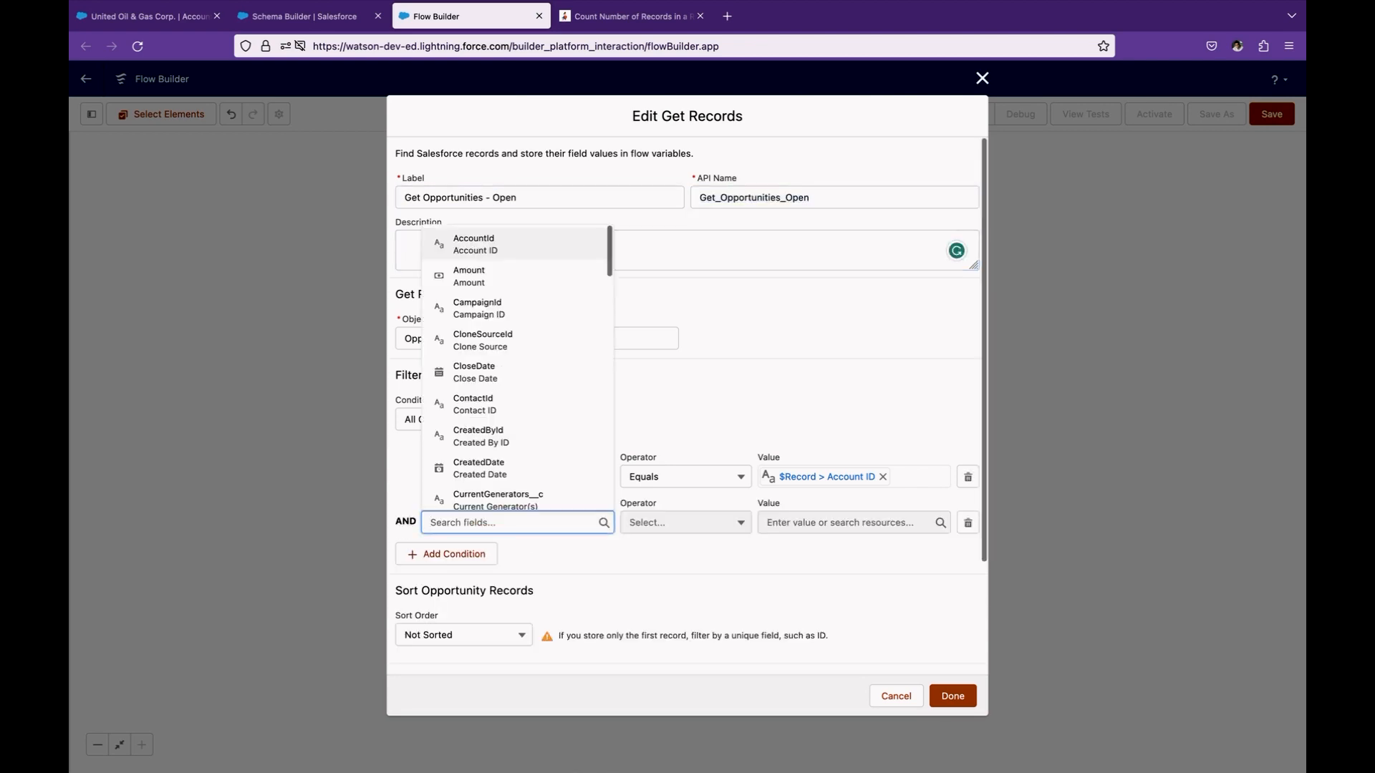
text(isc)
key(Return)
key(Tab)
key(Tab)
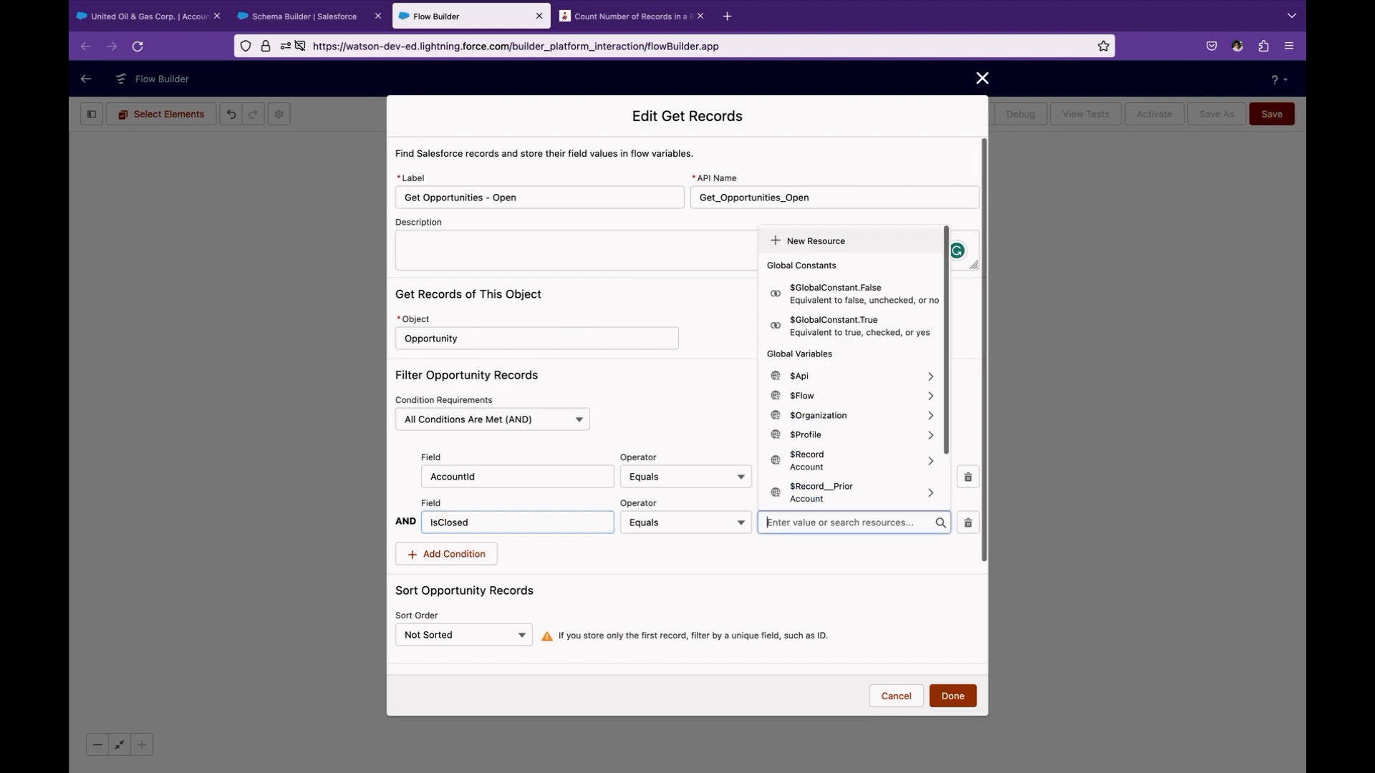
text(Fals)
click(865, 492)
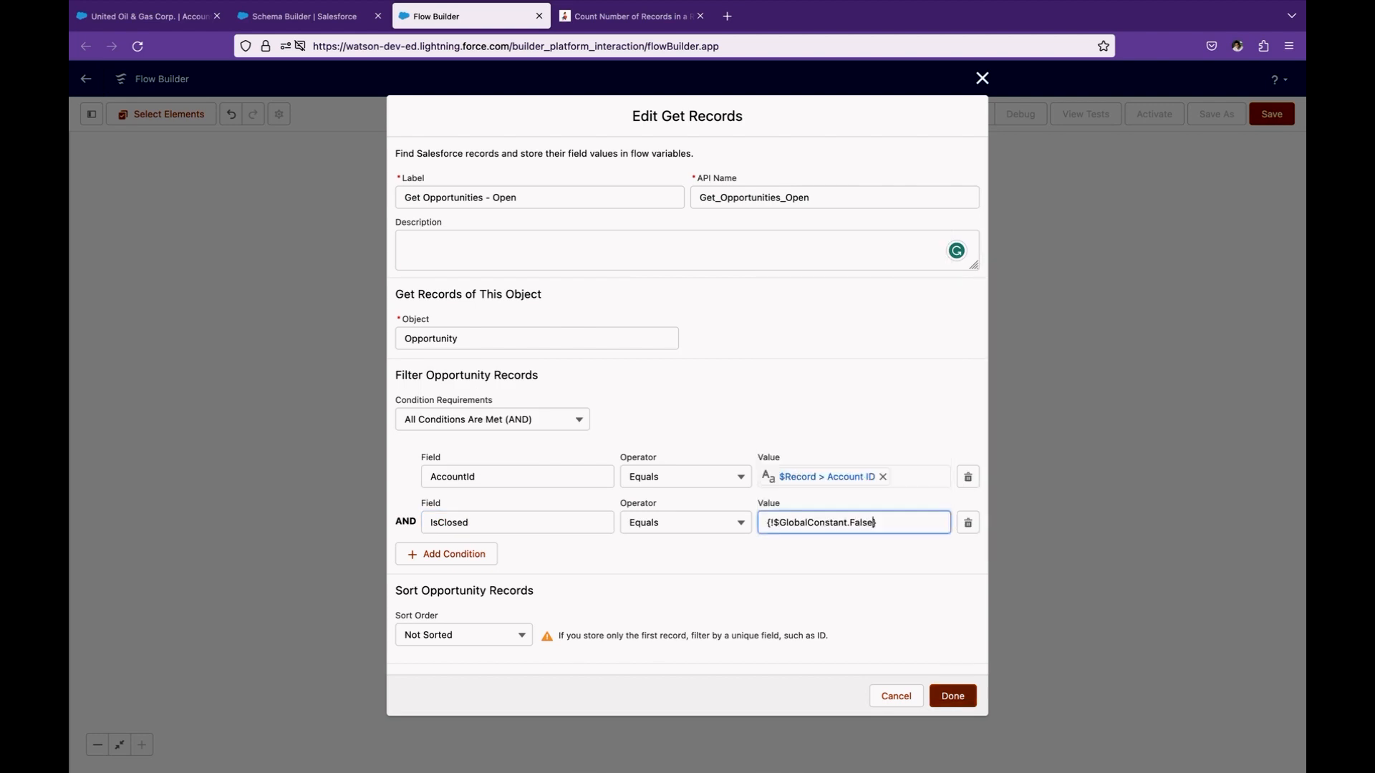
click(953, 696)
click(688, 321)
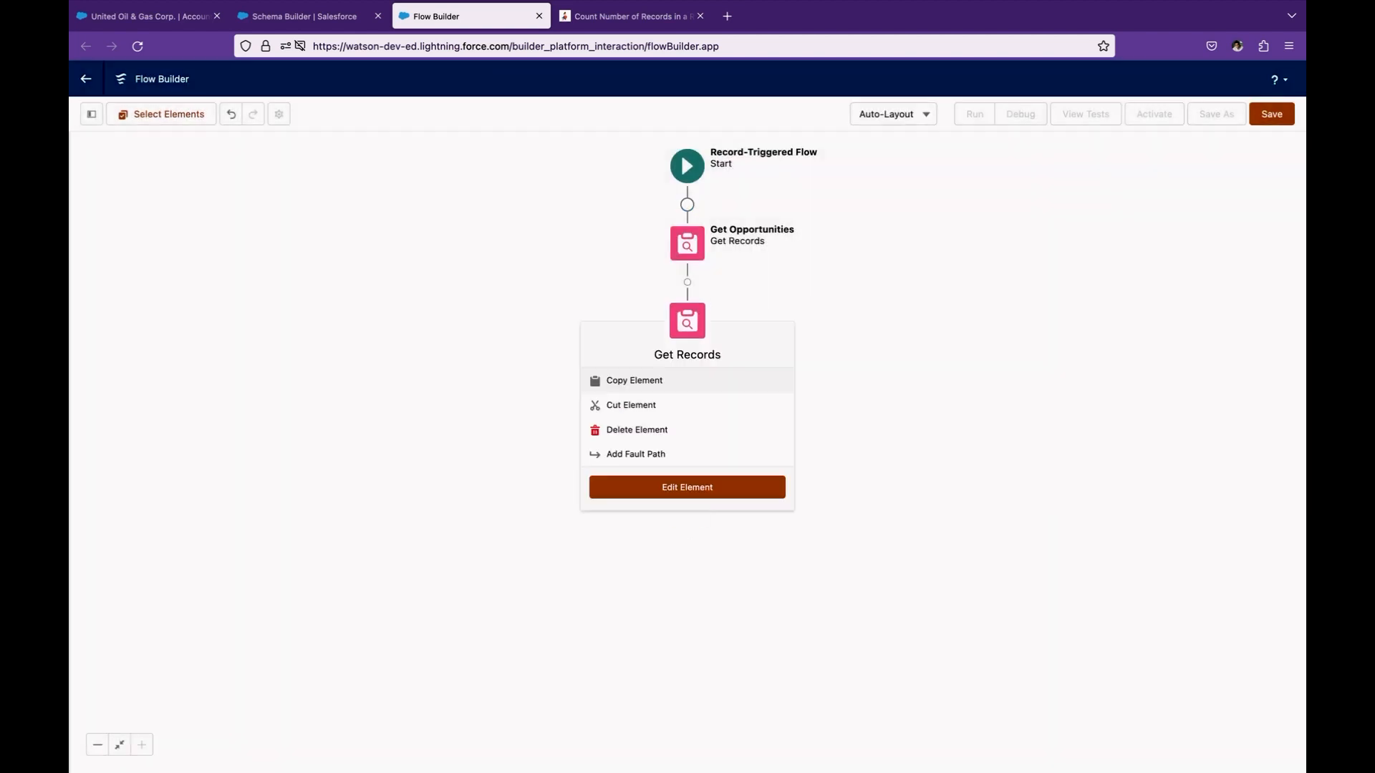
click(687, 488)
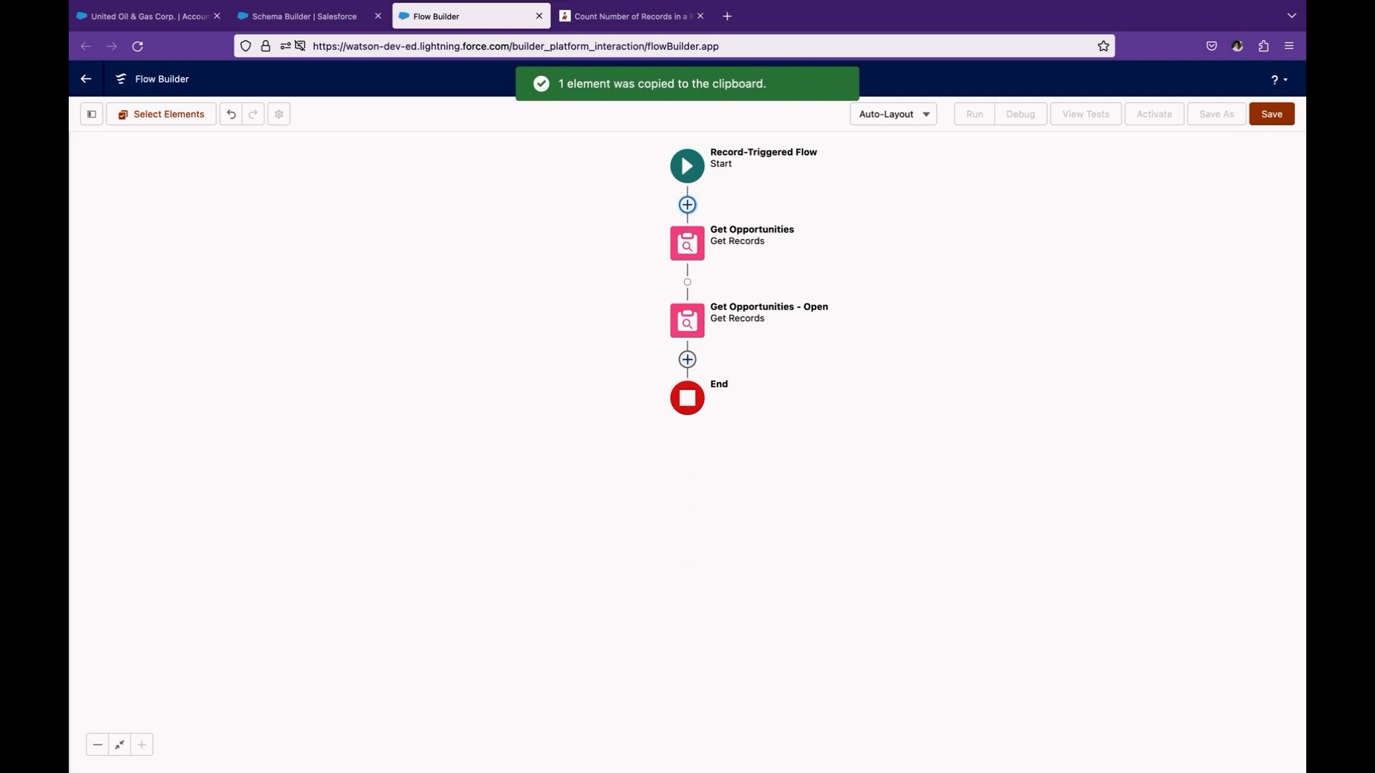
click(688, 359)
click(651, 418)
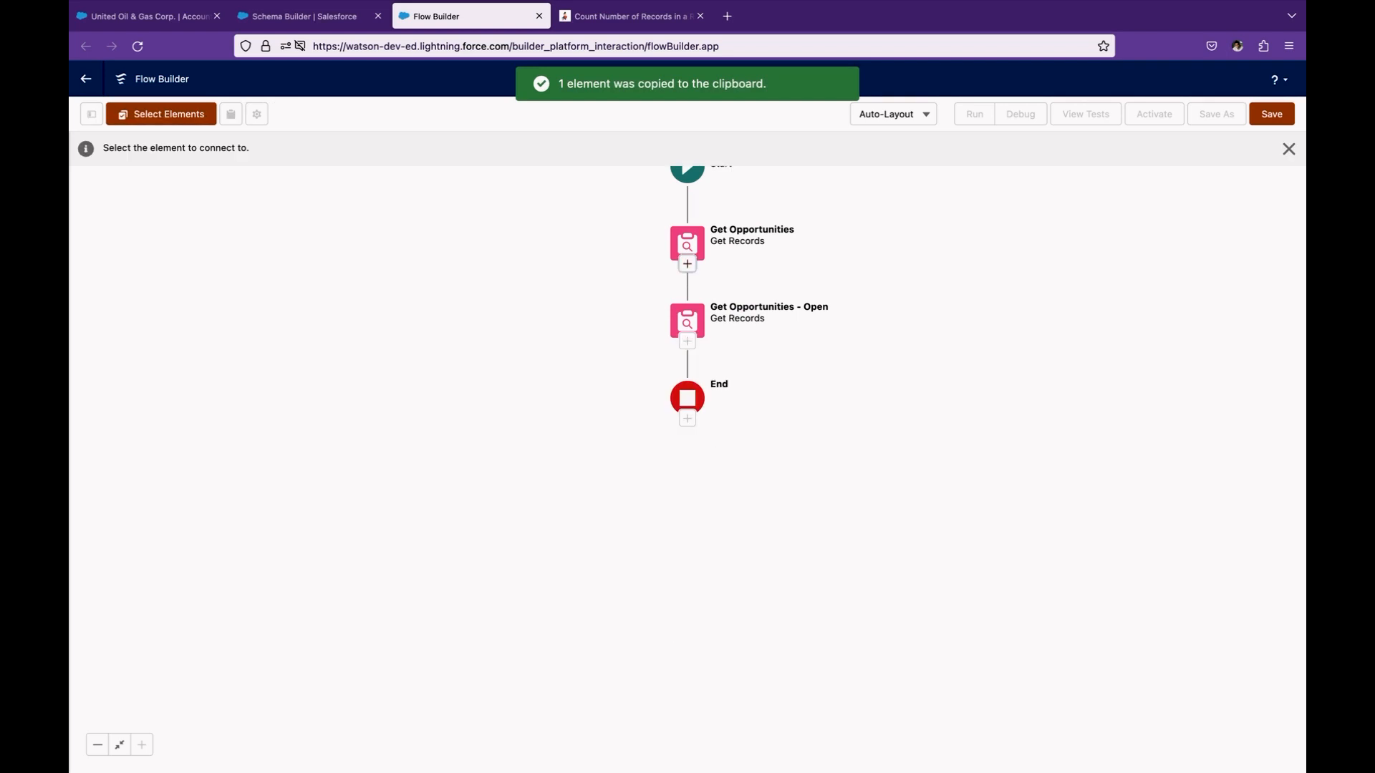
key(Escape)
Copy the Get Opportunities - Open element and paste the copy between it and the end of the flow.
click(687, 321)
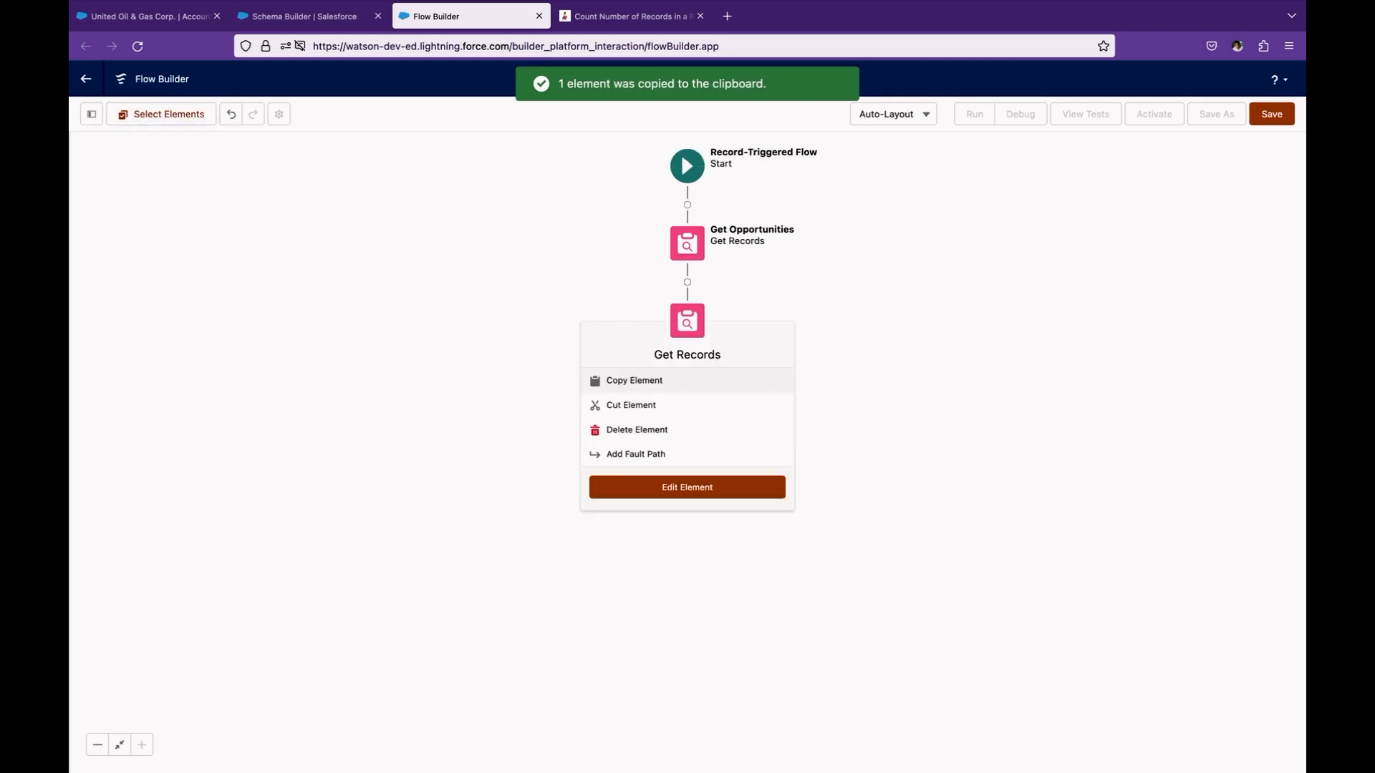
click(634, 381)
click(687, 360)
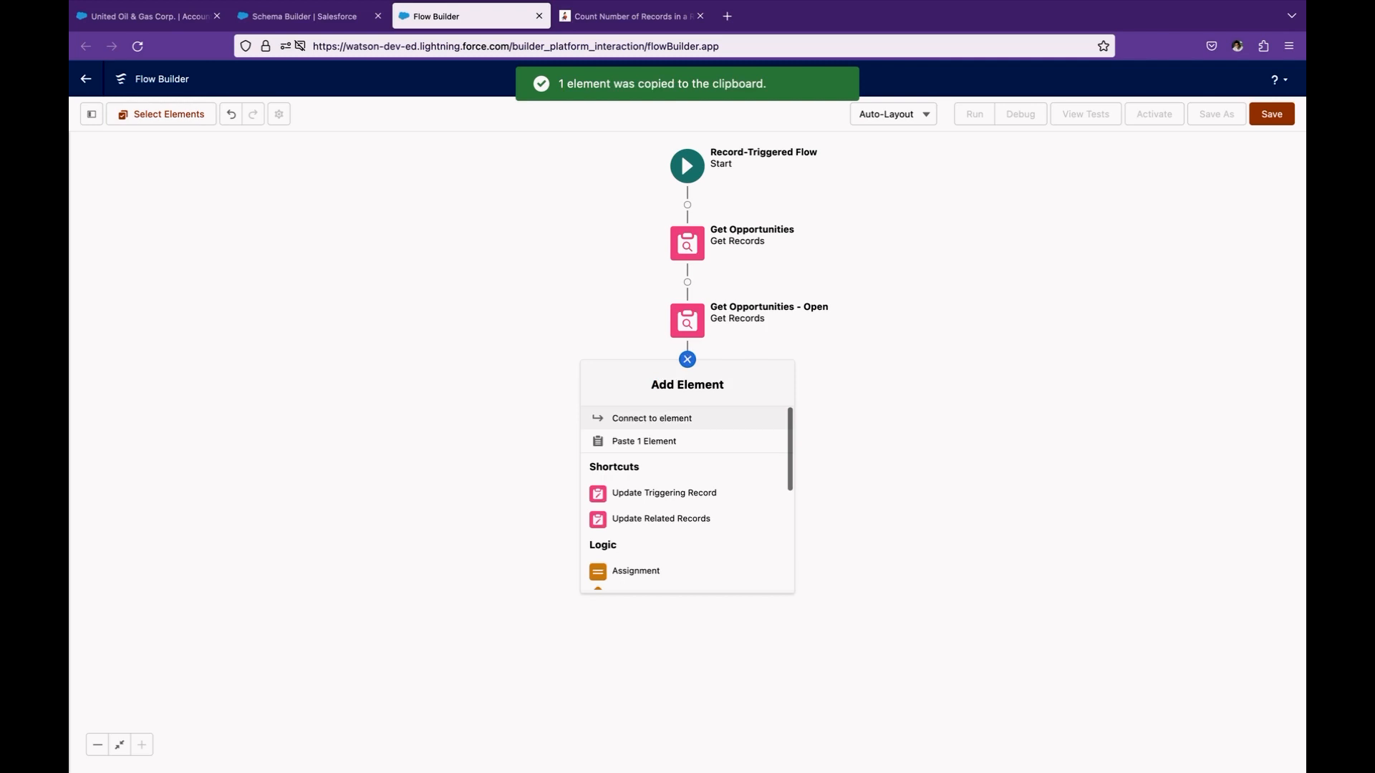
click(646, 441)
Relabel the new copy as "Get Opportunities - Closed" with the API name Get_Opportunities_Closed.
click(687, 392)
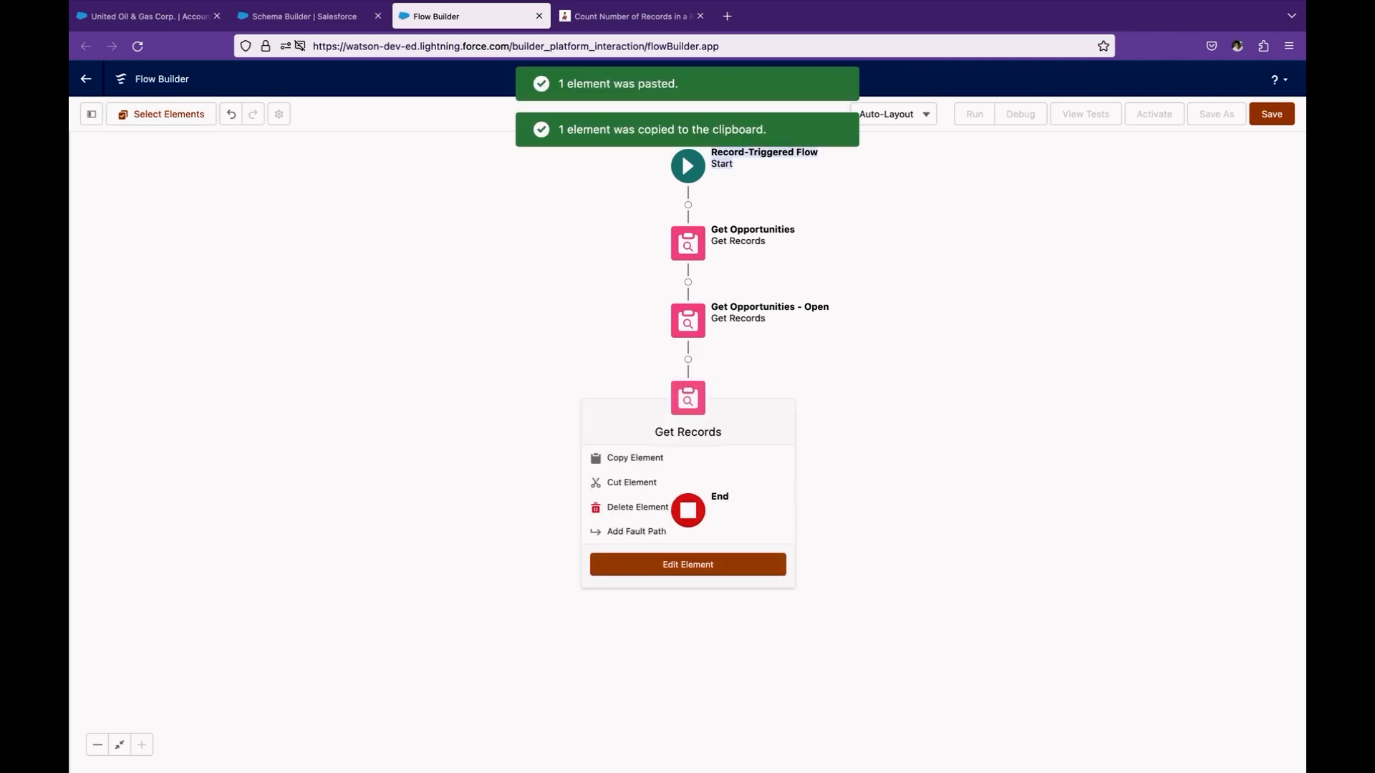
click(687, 562)
click(814, 177)
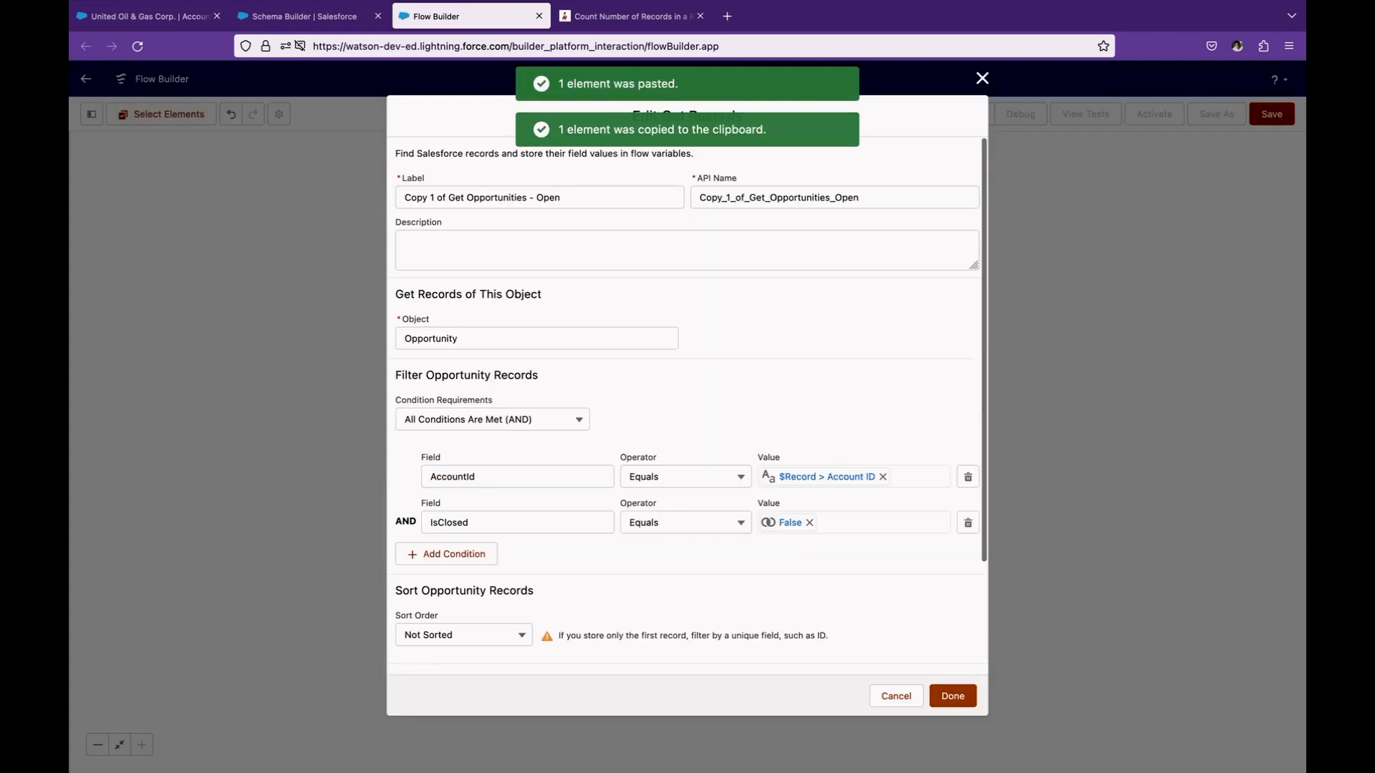
click(449, 197)
key(BackSpace)
key(BackSpace)
key(BackSpace)
key(BackSpace)
key(BackSpace)
key(BackSpace)
key(BackSpace)
key(BackSpace)
key(BackSpace)
key(BackSpace)
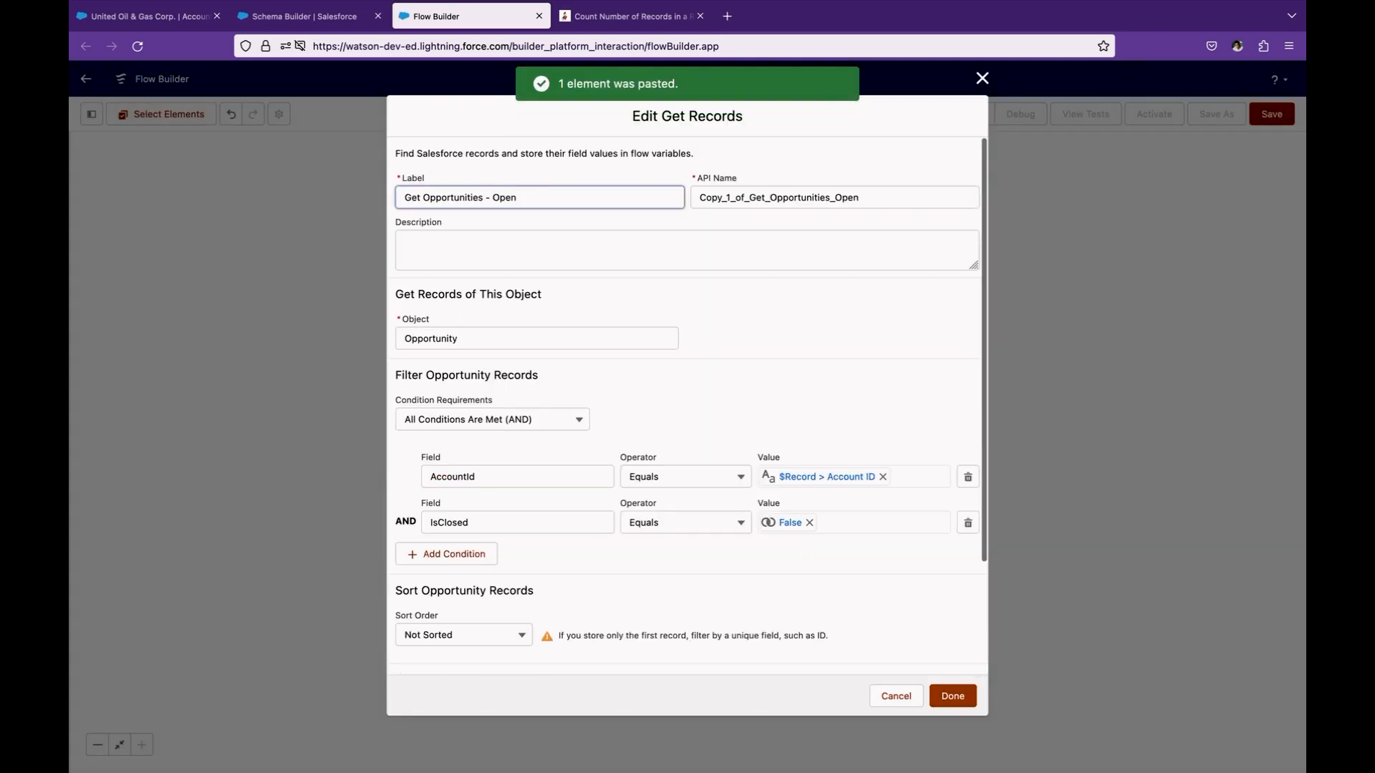
key(End)
key(BackSpace)
key(BackSpace)
key(BackSpace)
text(Closed)
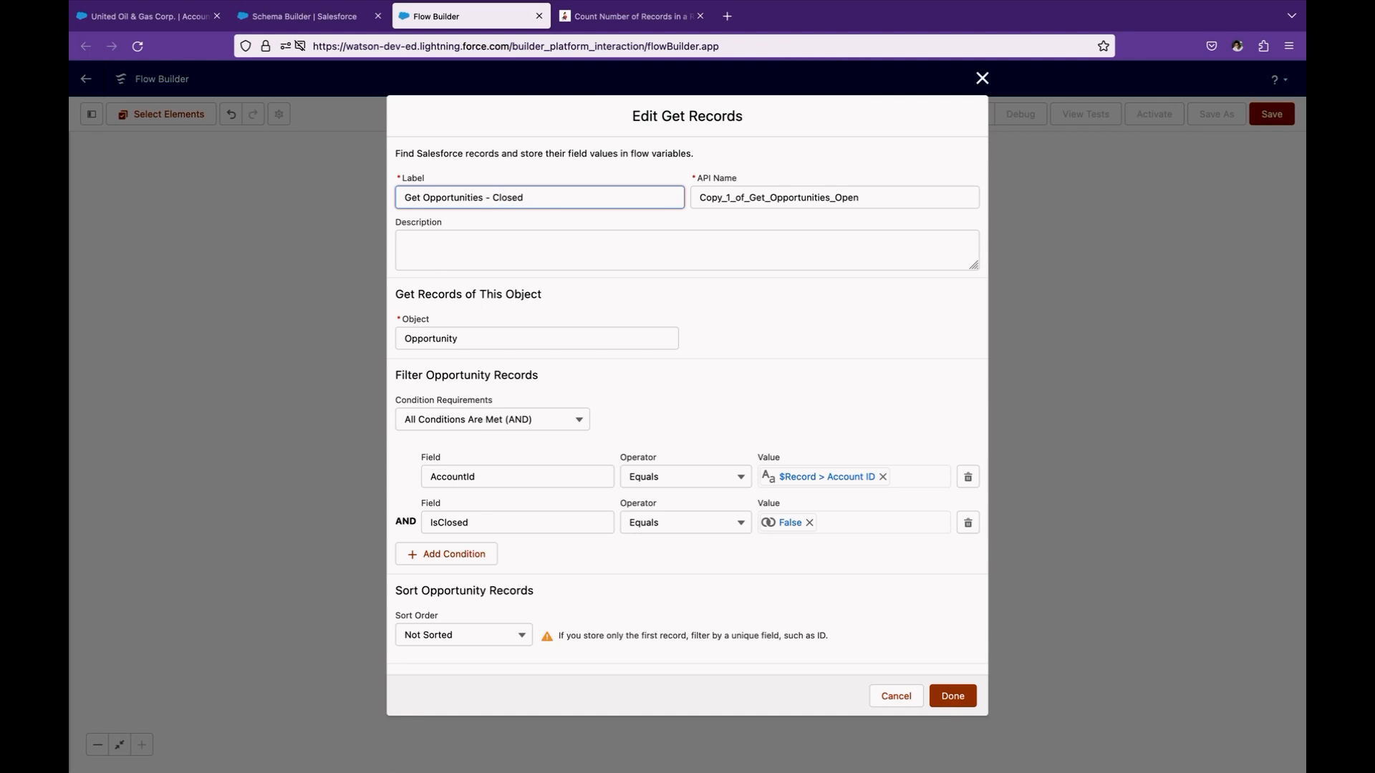
key(Tab)
key(BackSpace)
key(shift+Tab)
key(Tab)
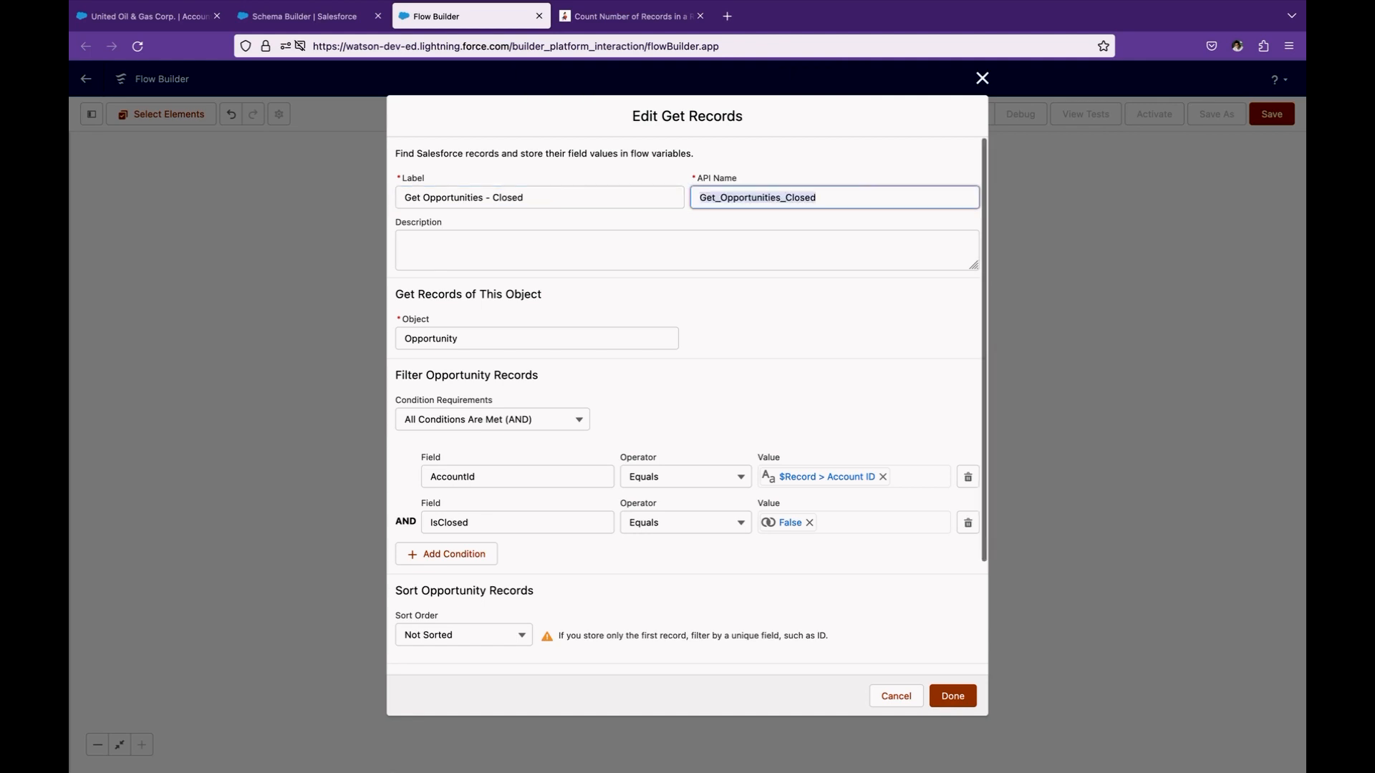
Set the IsClosed condition's value to $GlobalConstant.True in Get Opportunities - Closed and finish the element.
click(790, 522)
key(super+a)
text(tr)
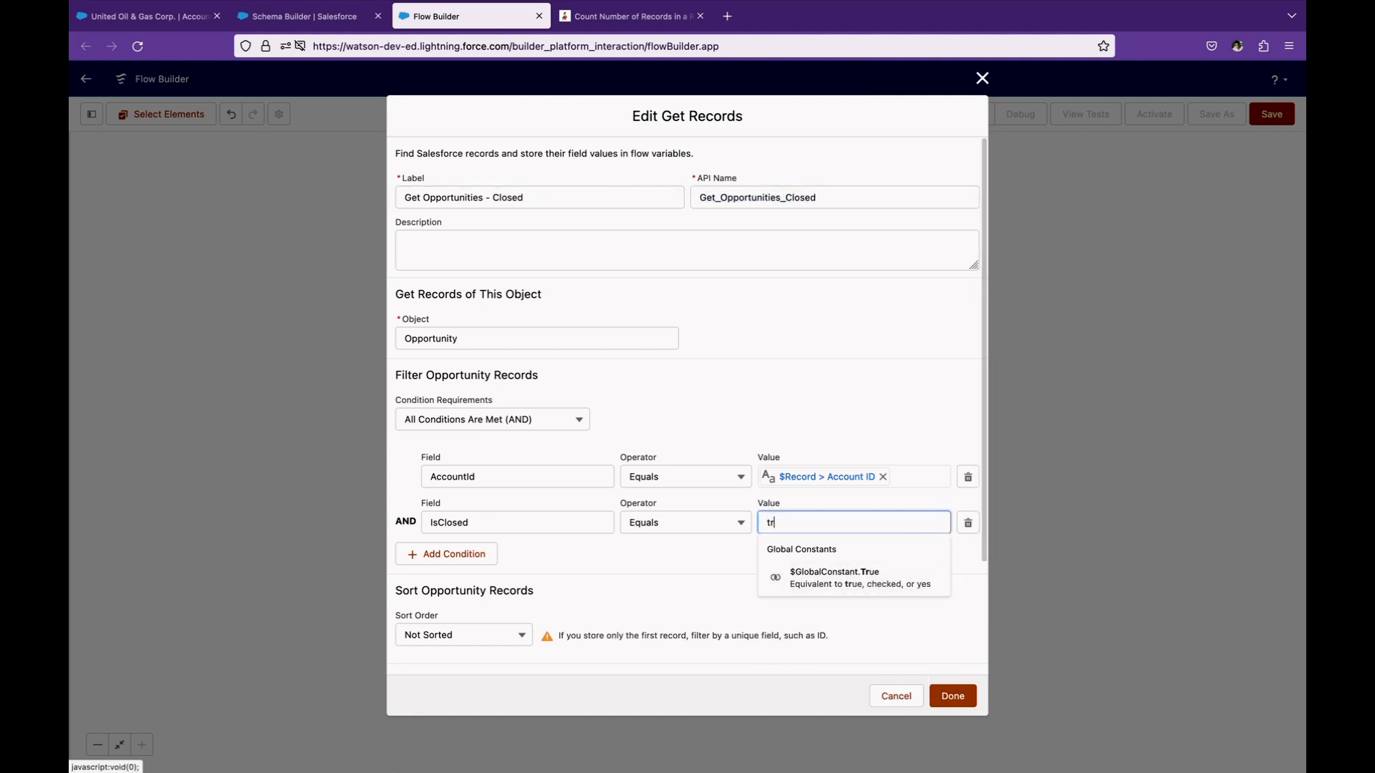
key(Down)
key(Return)
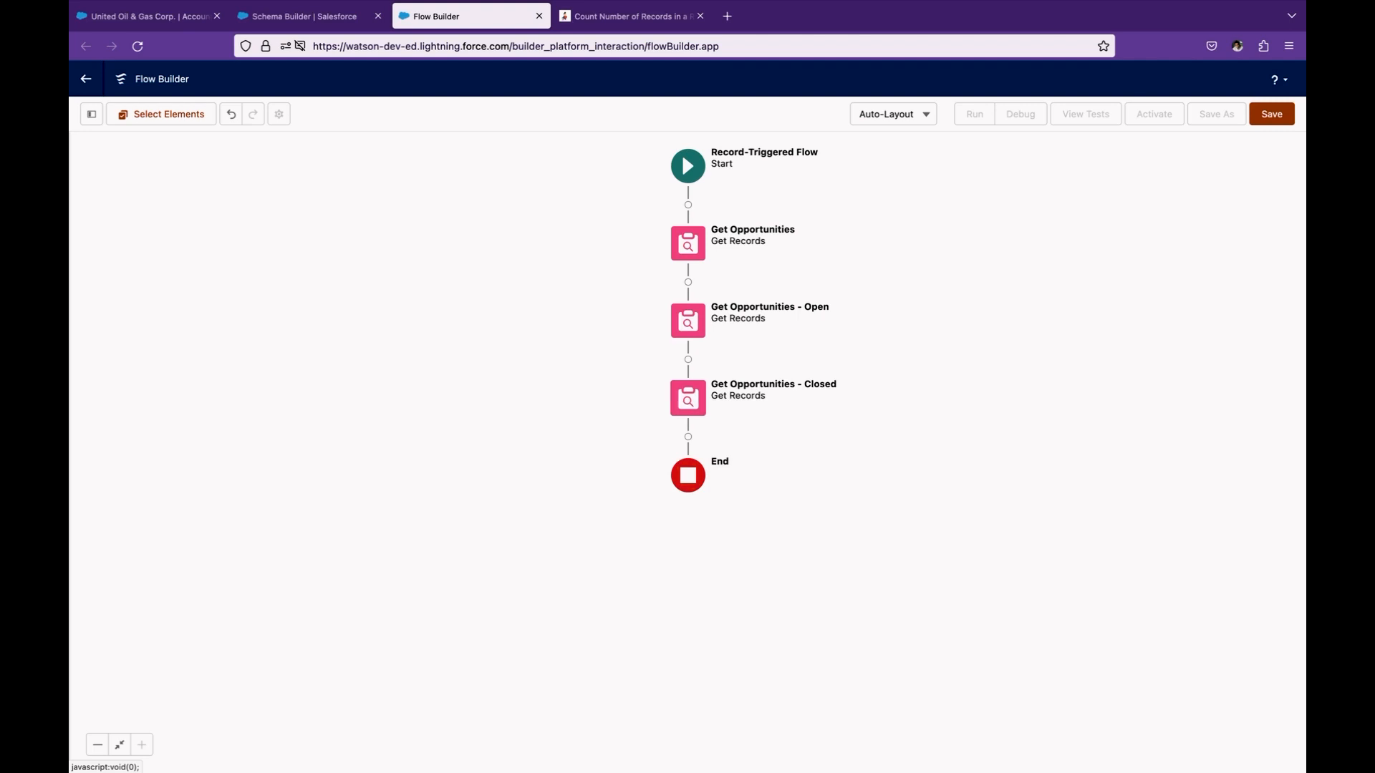
Delete the Get Opportunities - Closed and Get Opportunities - Open elements from the flow.
click(687, 398)
click(638, 507)
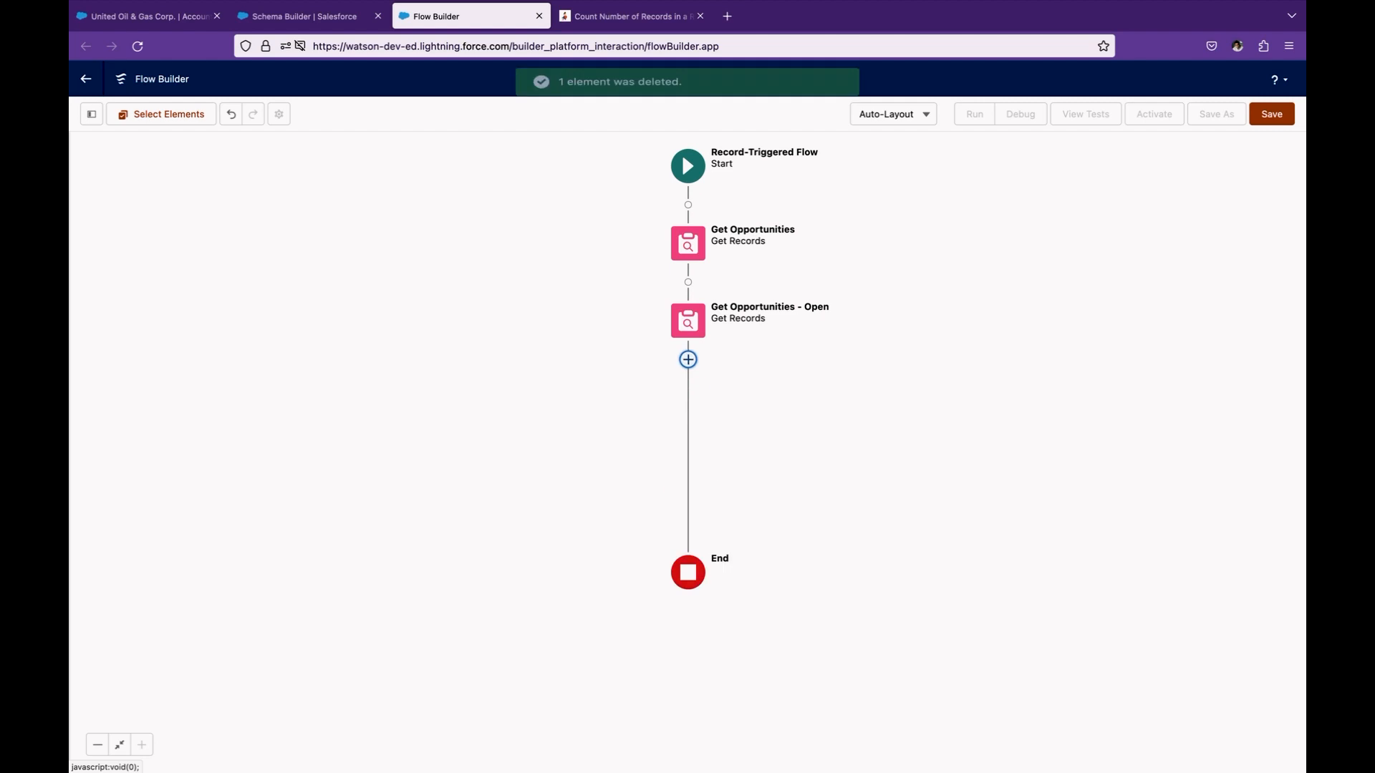
click(688, 321)
click(637, 430)
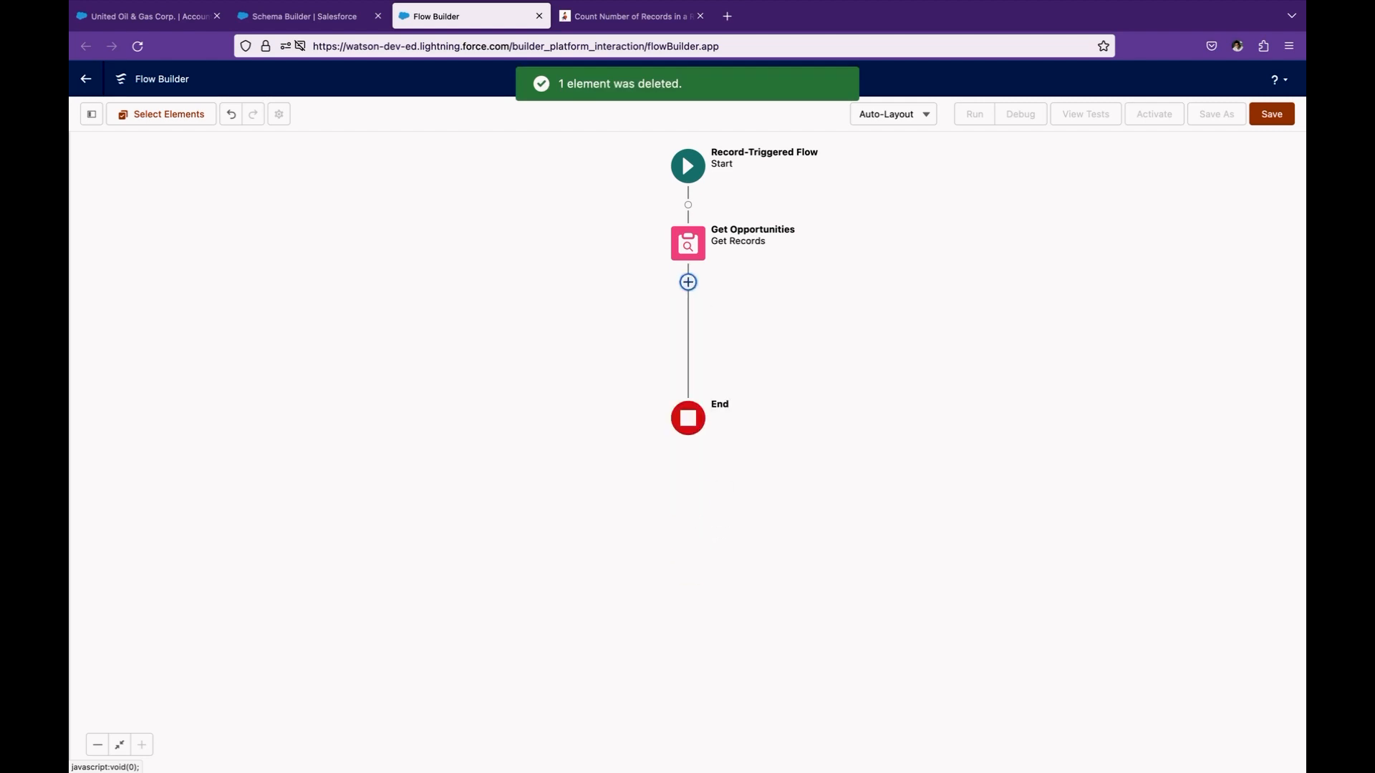
Add a Collection Filter labelled "Open Opportunities" after Get Opportunities, with the opportunities from Get_Opportunities as its source collection.
click(687, 282)
scroll(644, 452, down, 2)
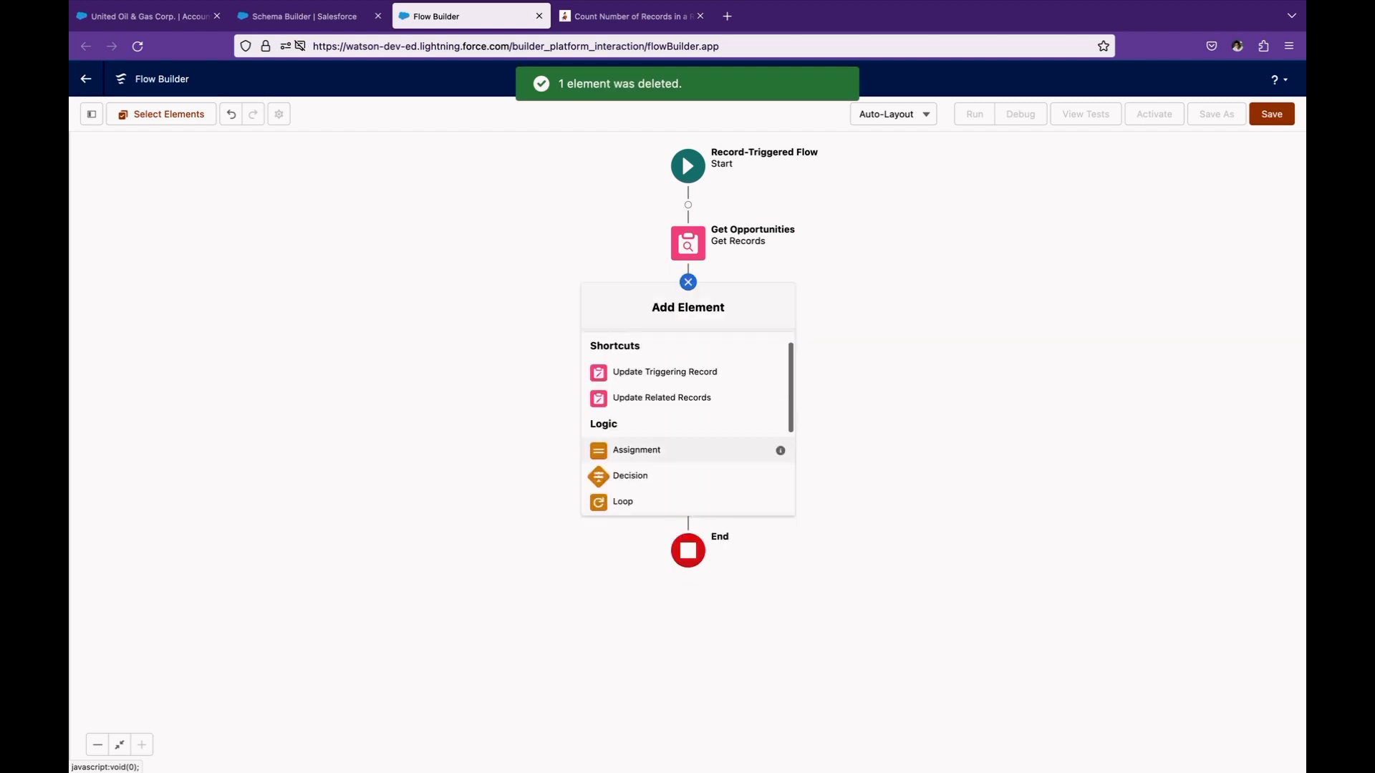
click(644, 459)
text(O)
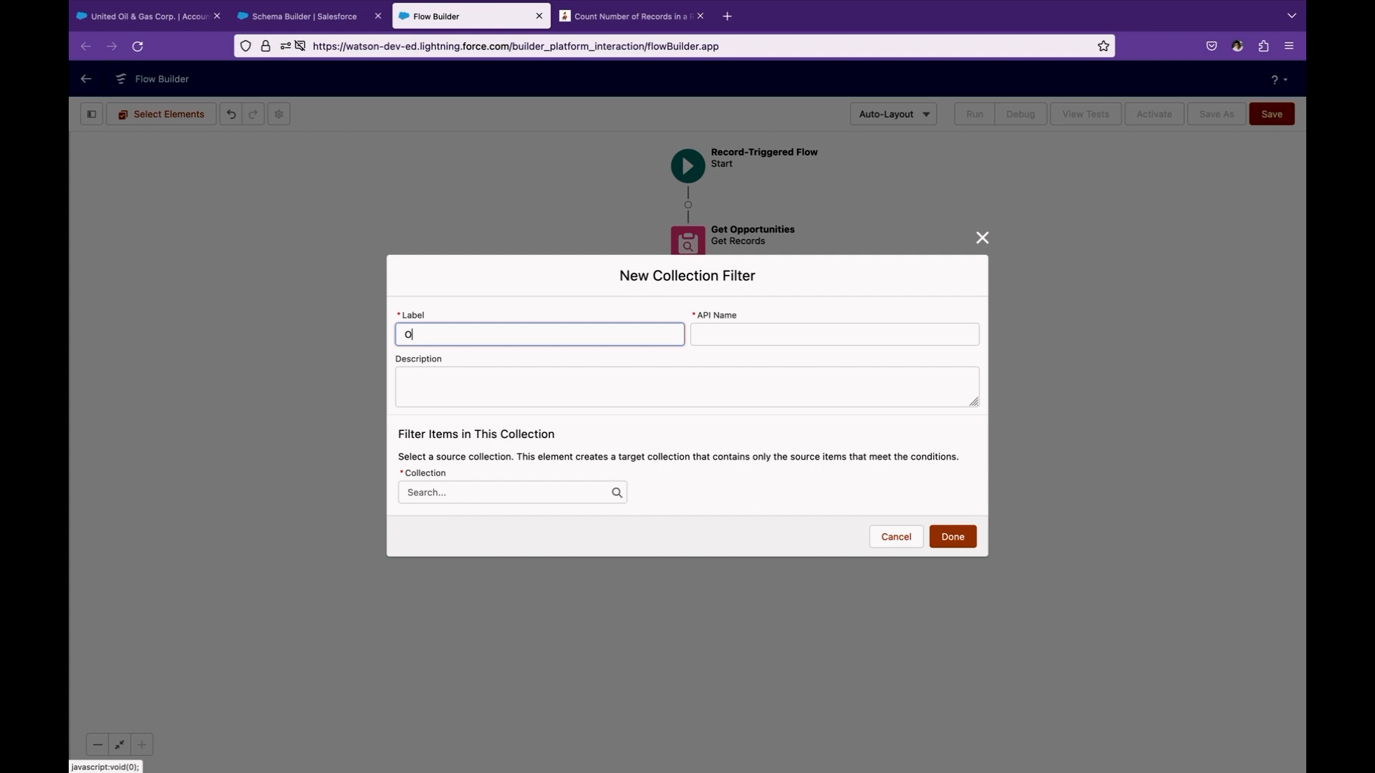
text(pen Opportunities)
key(Tab)
key(Tab)
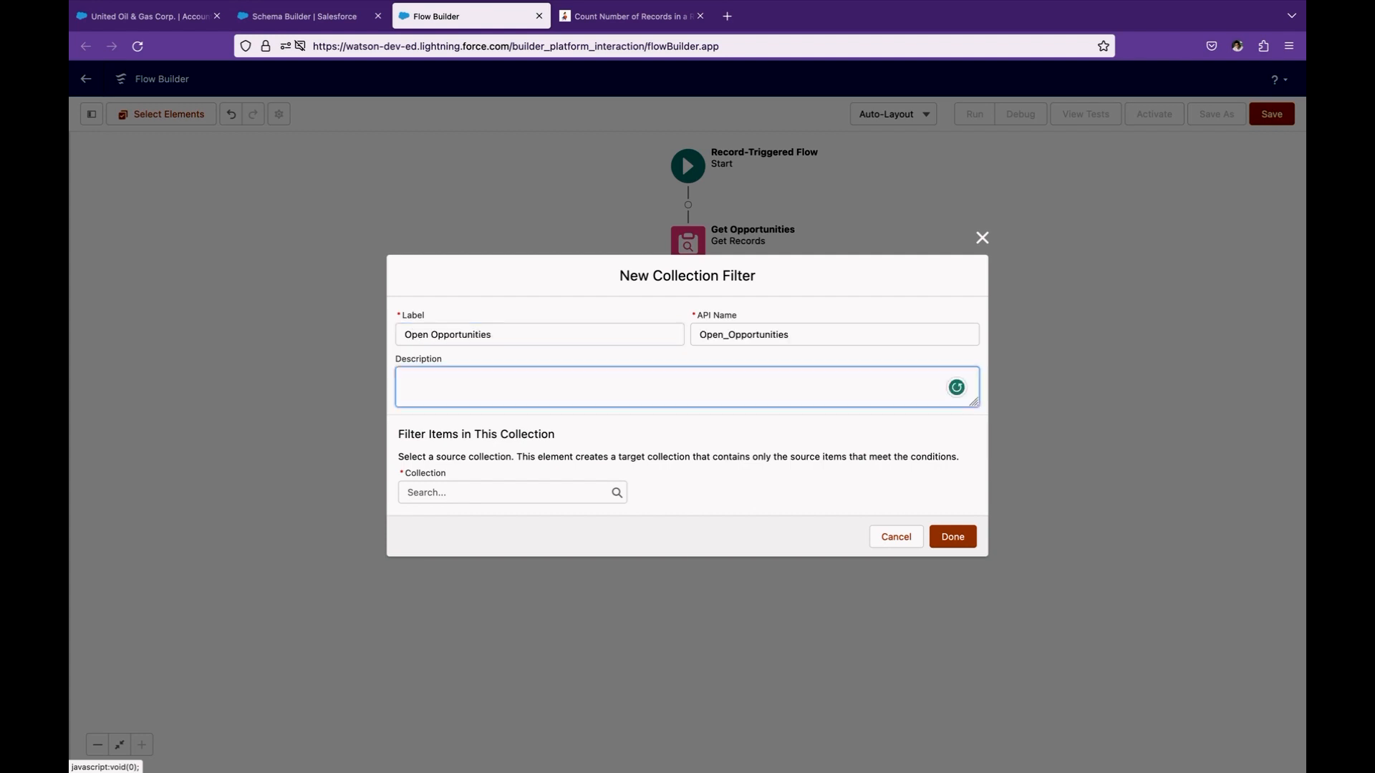
key(Tab)
key(Return)
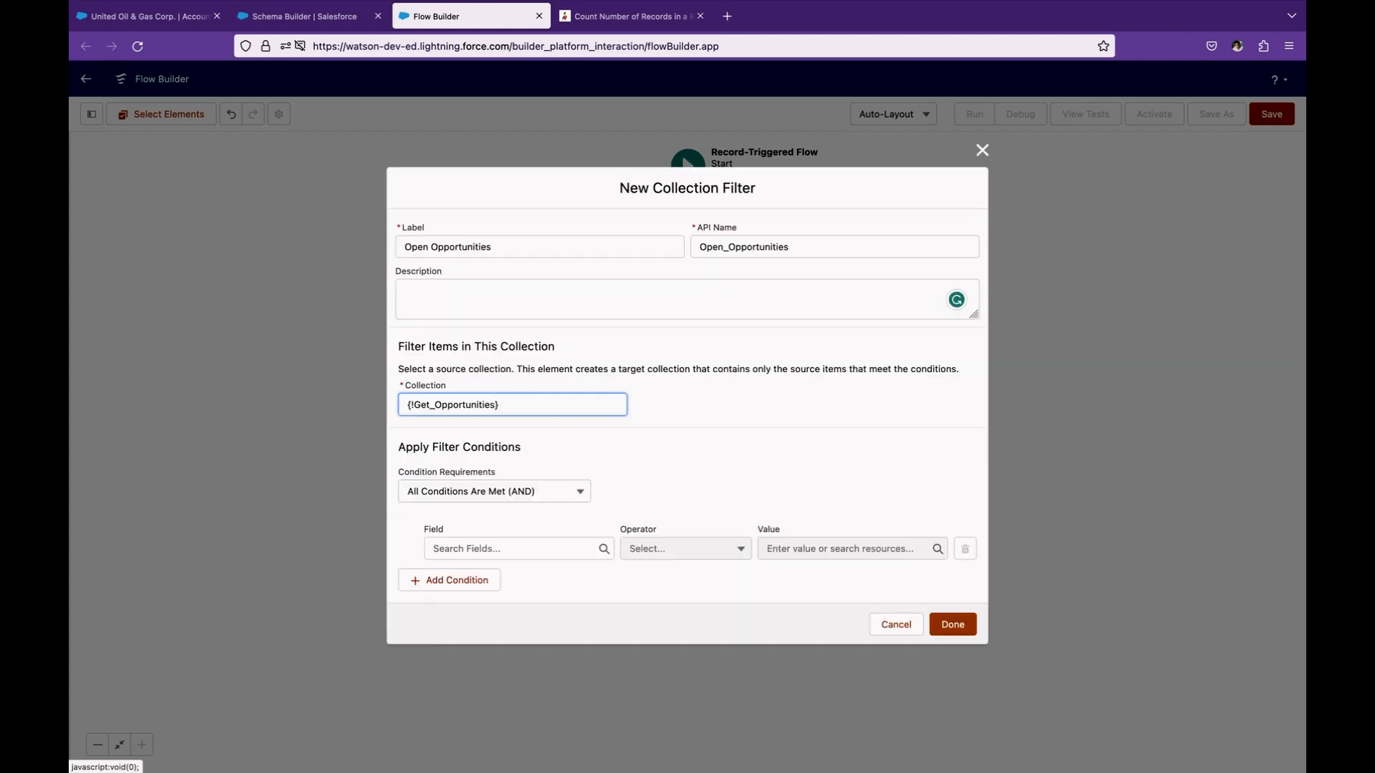
Set the Open Opportunities filter condition to IsClosed Equals False and finish the element.
key(Tab)
key(Tab)
text(IsClosed)
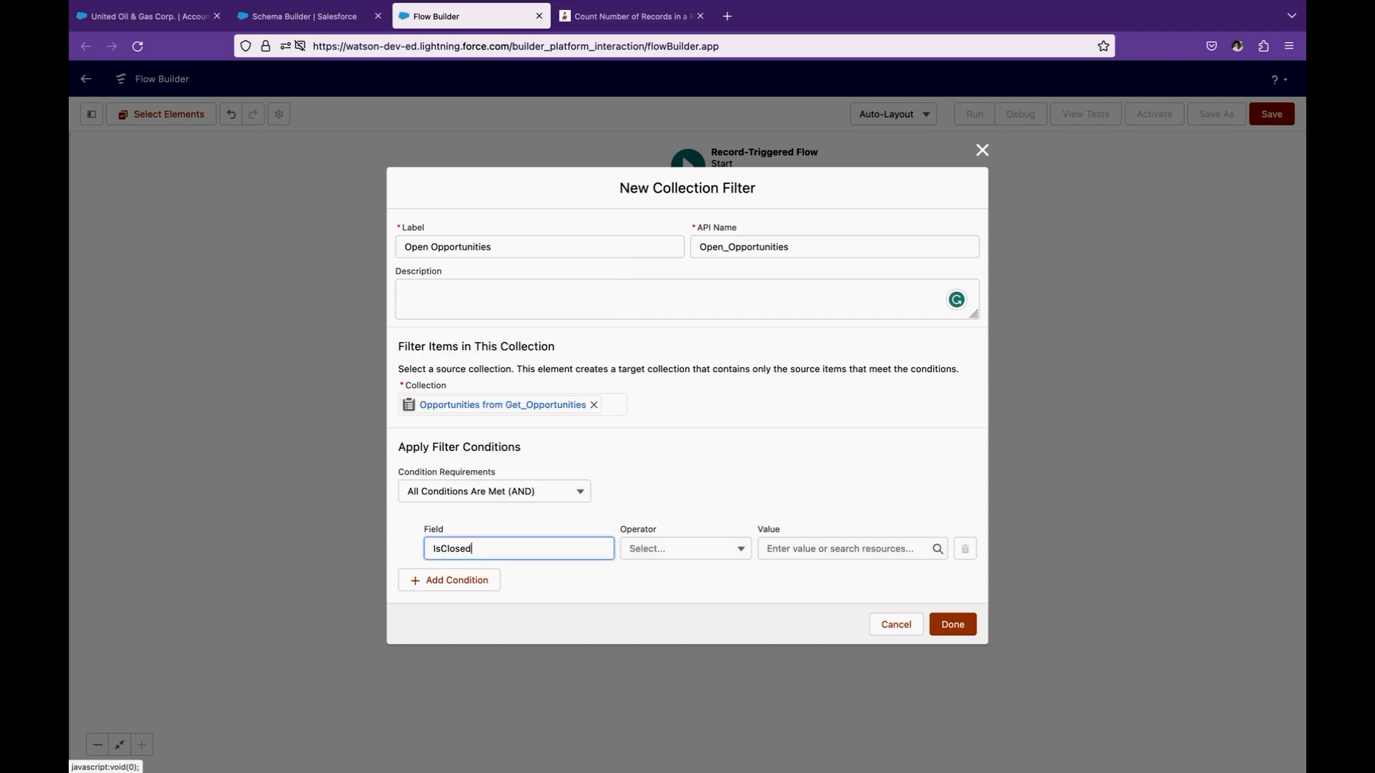
key(Tab)
text(fal)
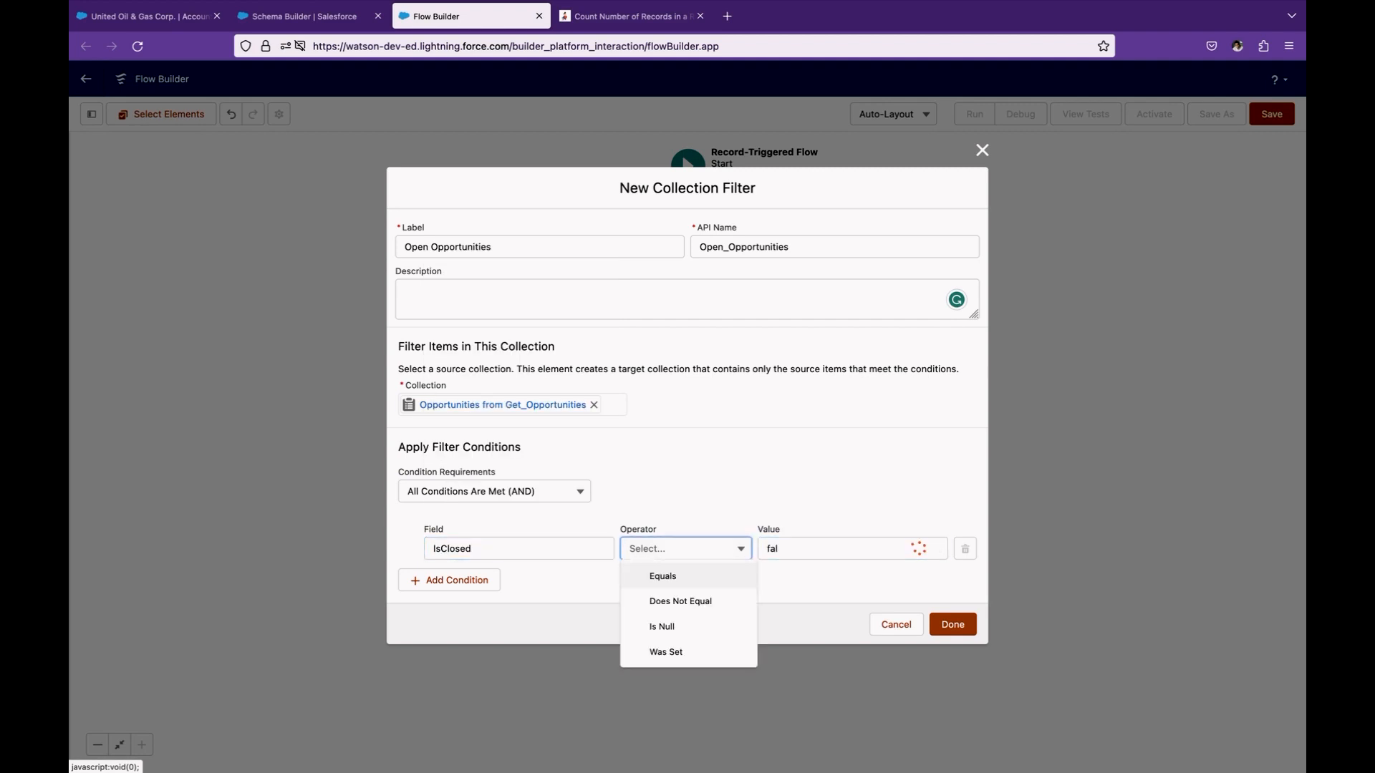
key(Return)
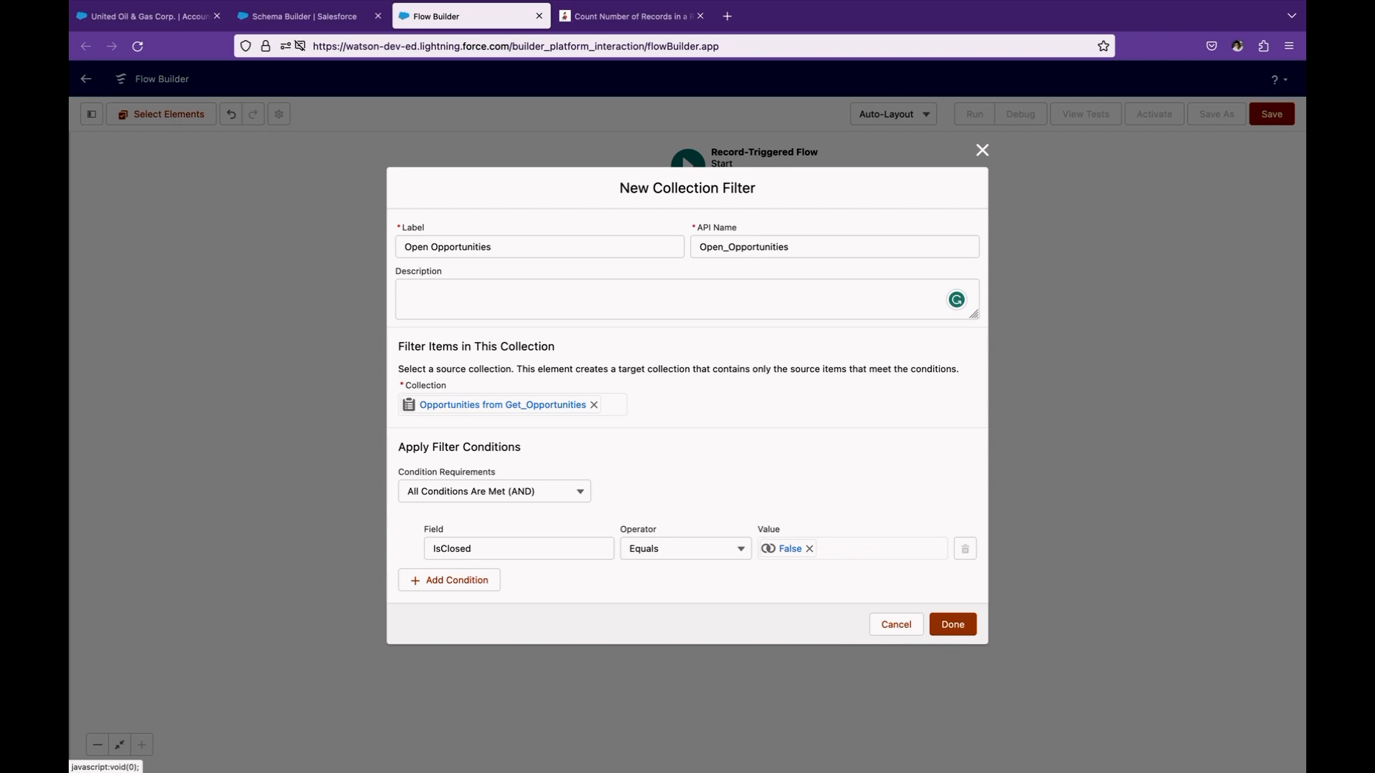
click(952, 624)
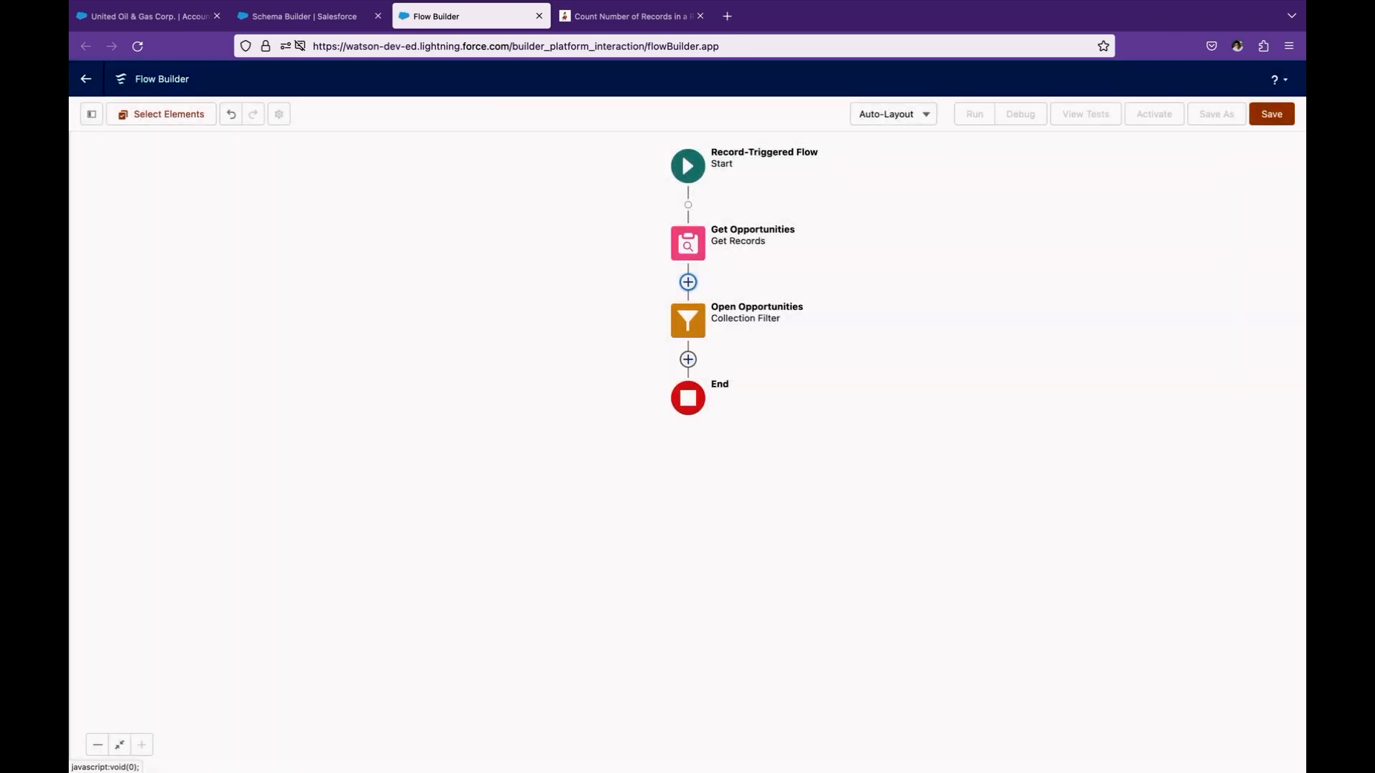
Add a Collection Filter labelled "Closed opportunities" after the Open Opportunities element.
click(688, 359)
key(Down)
key(Down)
key(Down)
key(Down)
key(Down)
key(Down)
key(Down)
key(Down)
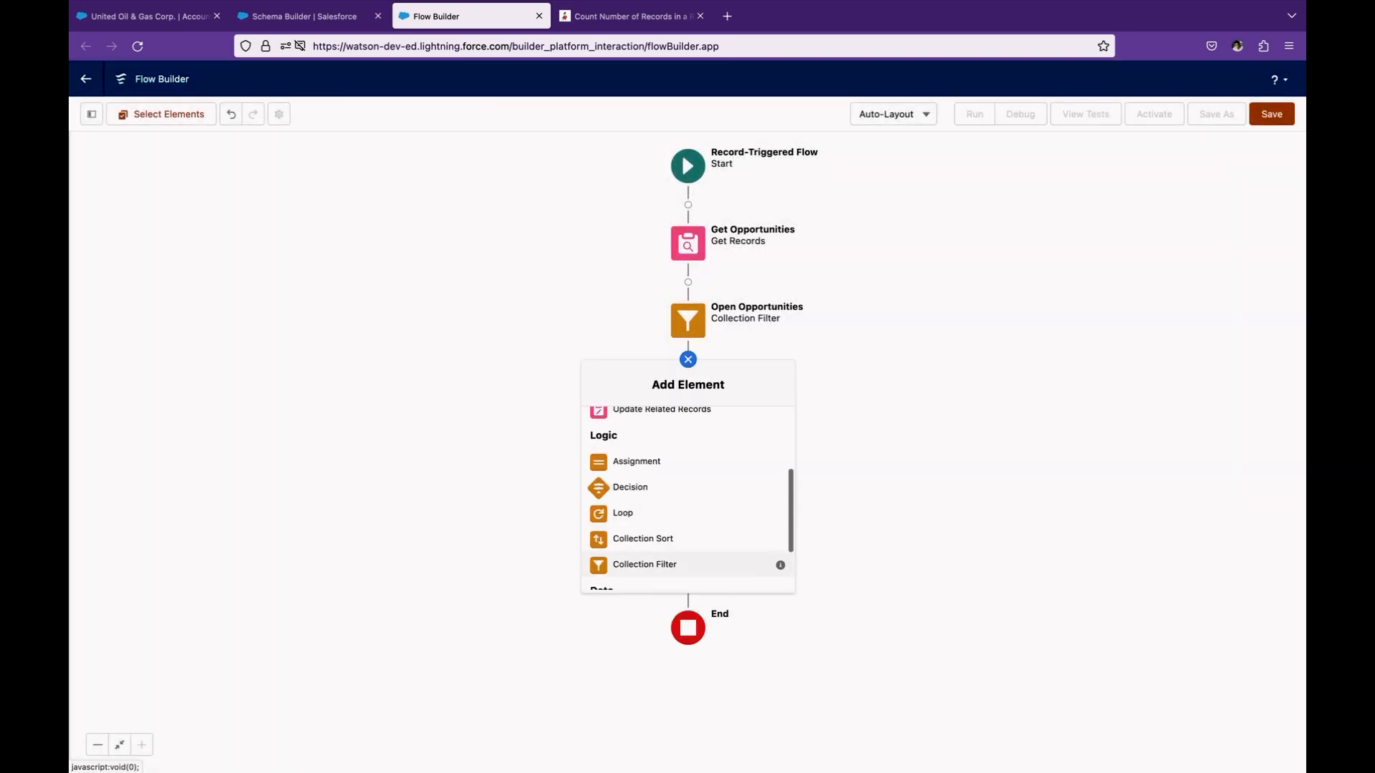
key(Return)
text(C)
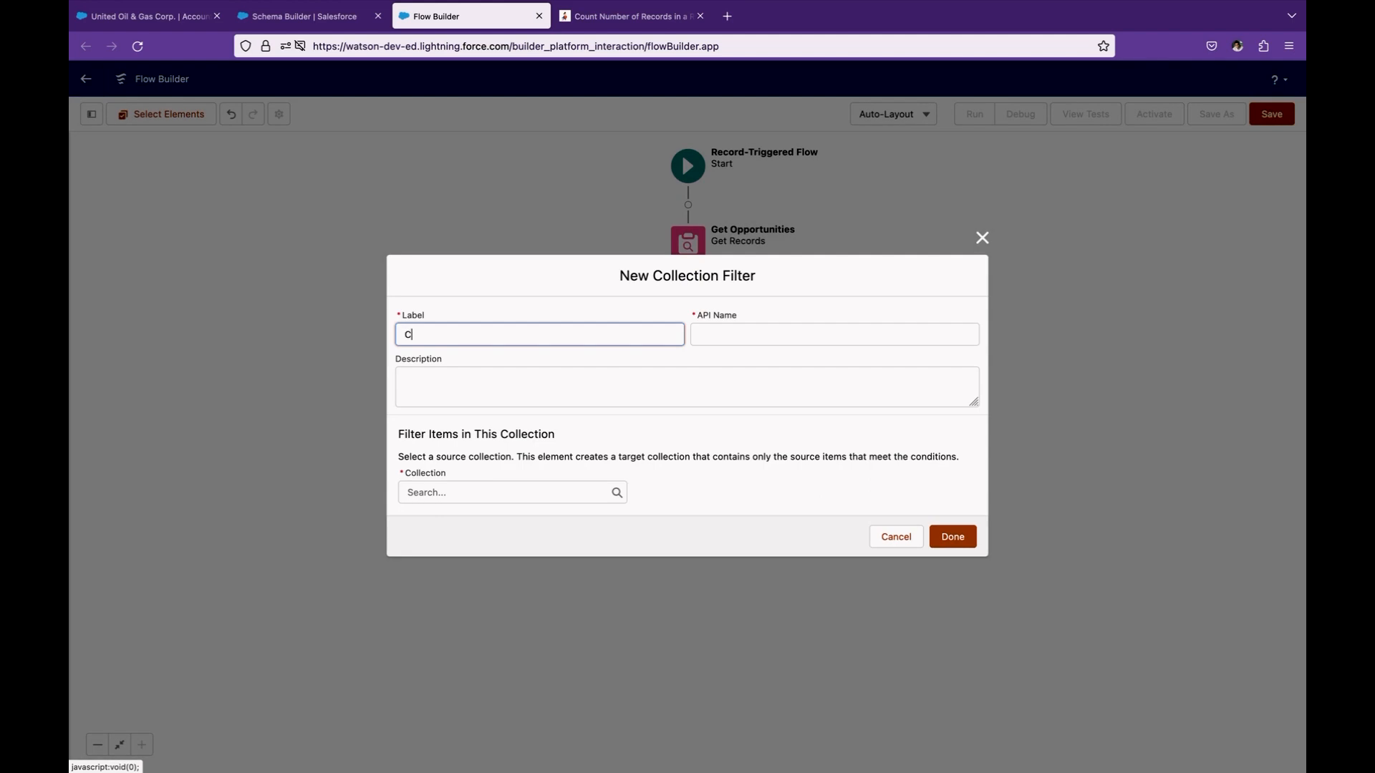
text(losed opportunities)
Use the opportunities from Get_Opportunities as the source collection of the Closed opportunities filter.
key(Tab)
key(Tab)
key(Tab)
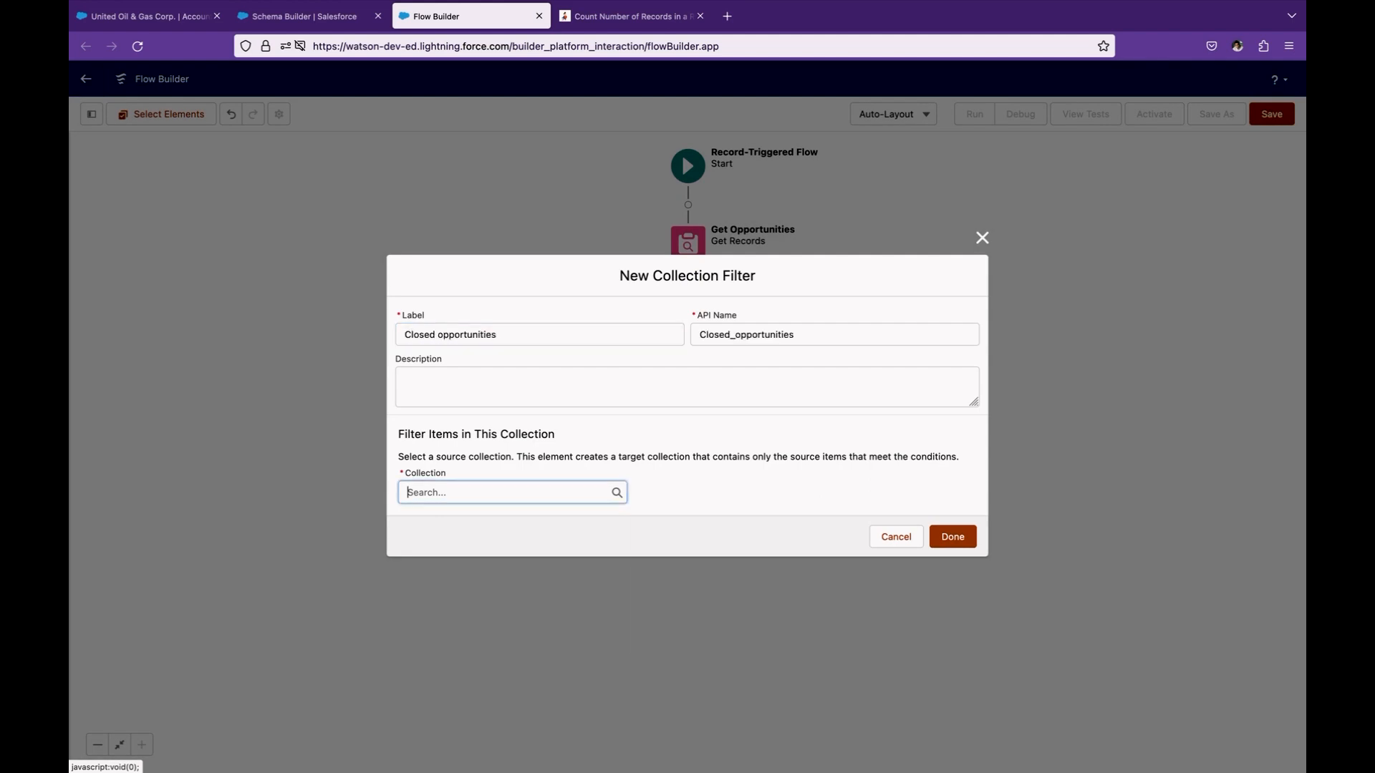
key(Down)
key(Down)
key(Up)
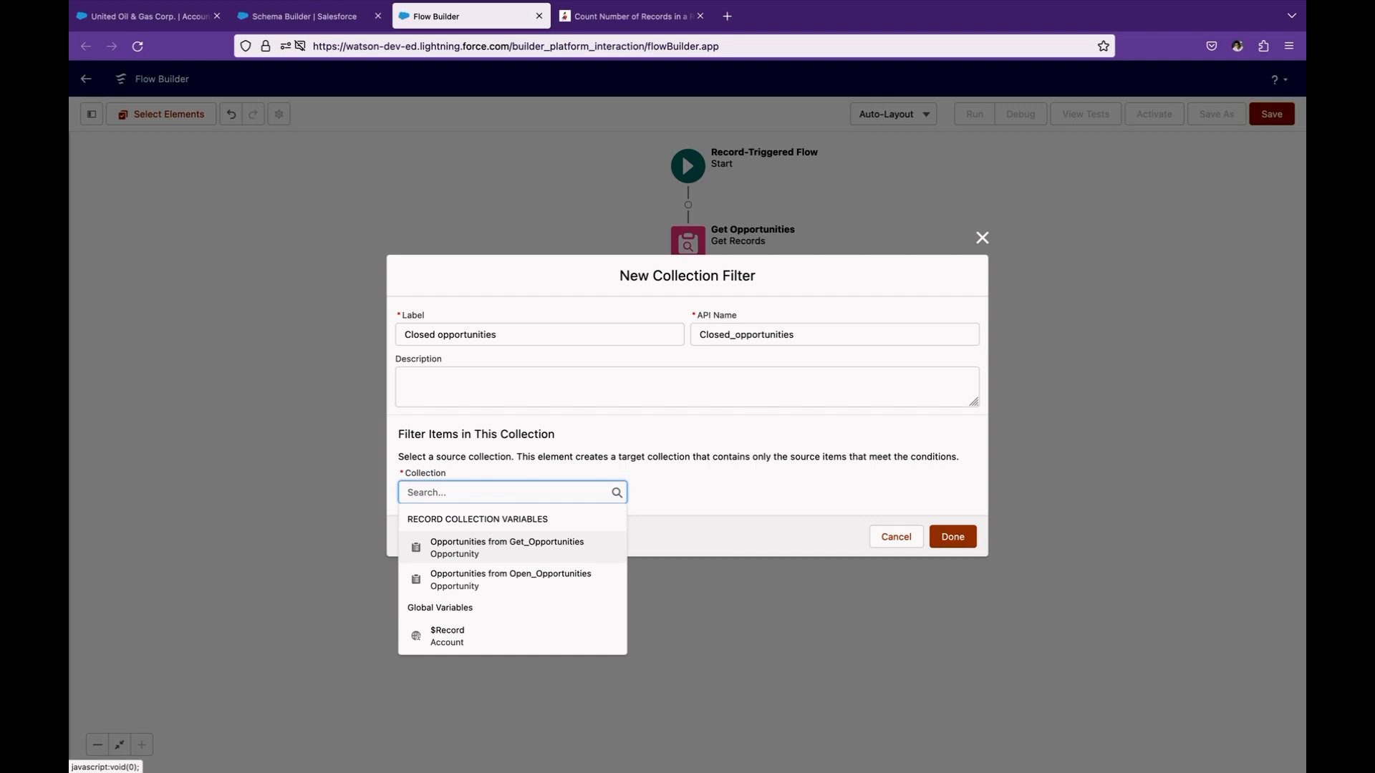
key(Return)
Set the Closed opportunities filter condition to IsClosed Equals $GlobalConstant.True and finish the element.
key(Tab)
key(Tab)
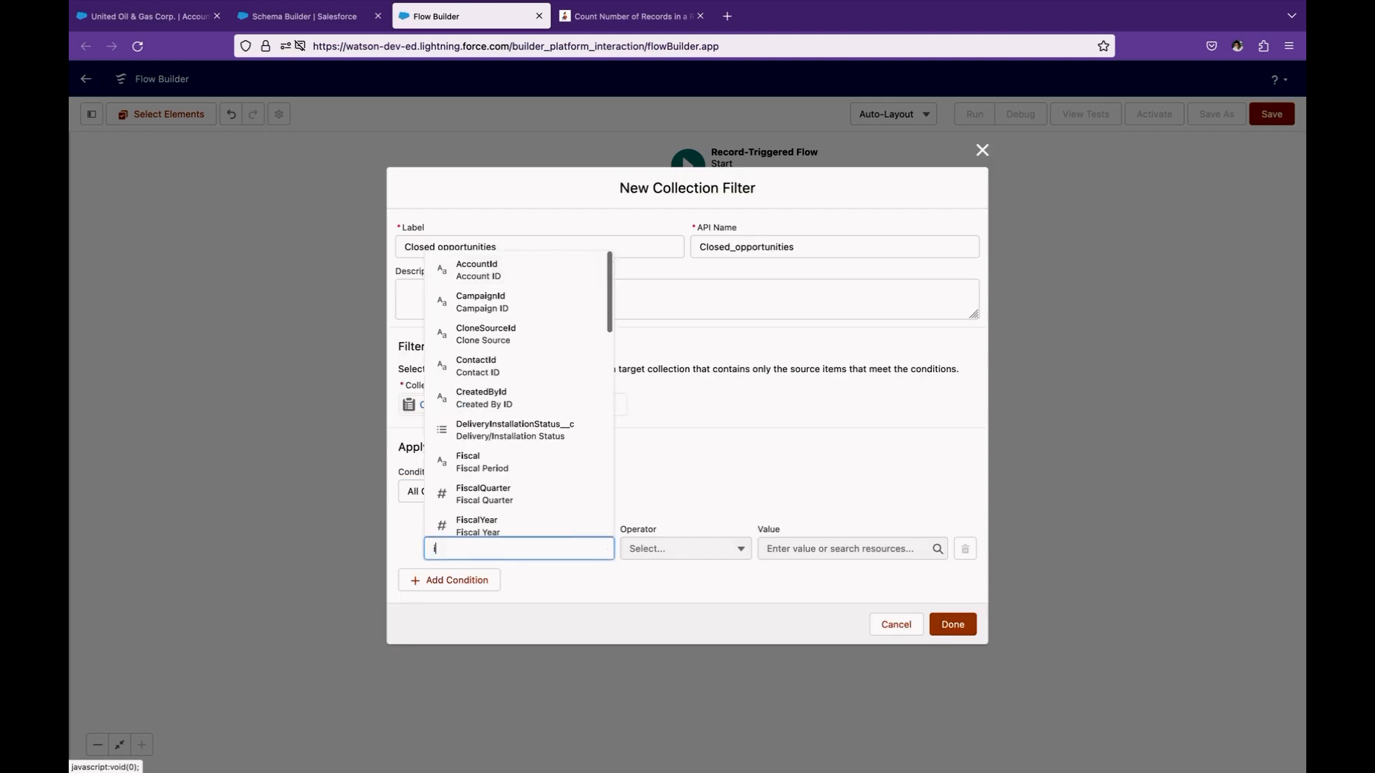
text(IsClosed)
key(Tab)
key(Tab)
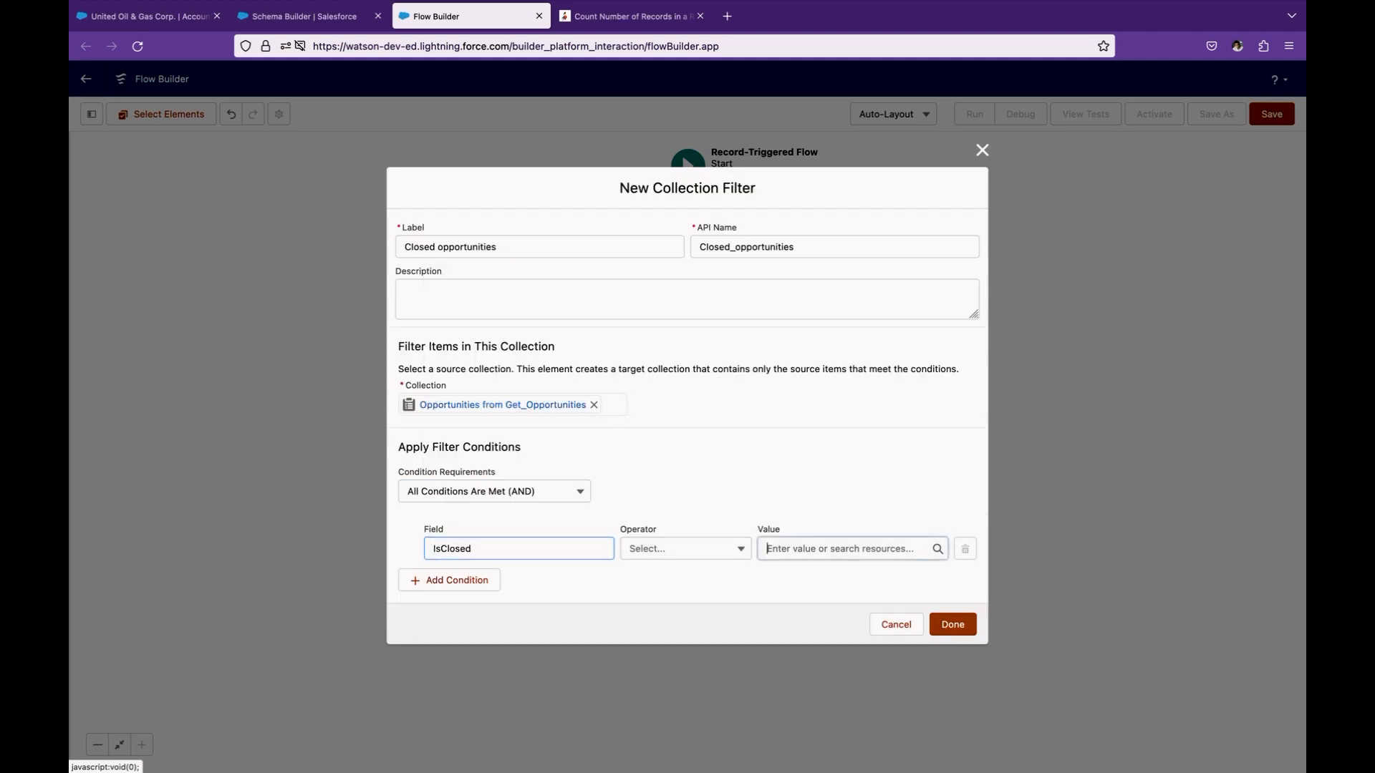
text(tru)
key(shift+Tab)
key(Down)
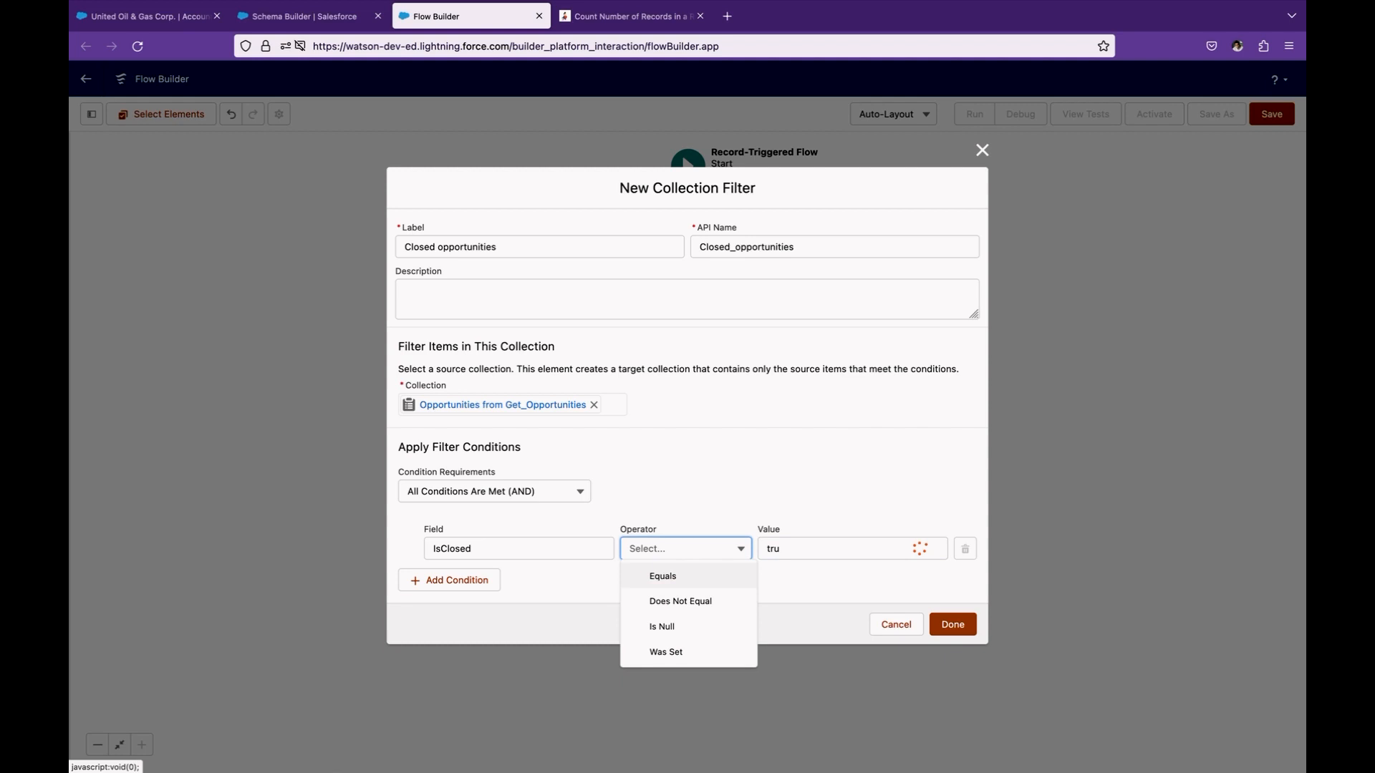
key(Return)
key(Tab)
key(Down)
key(Return)
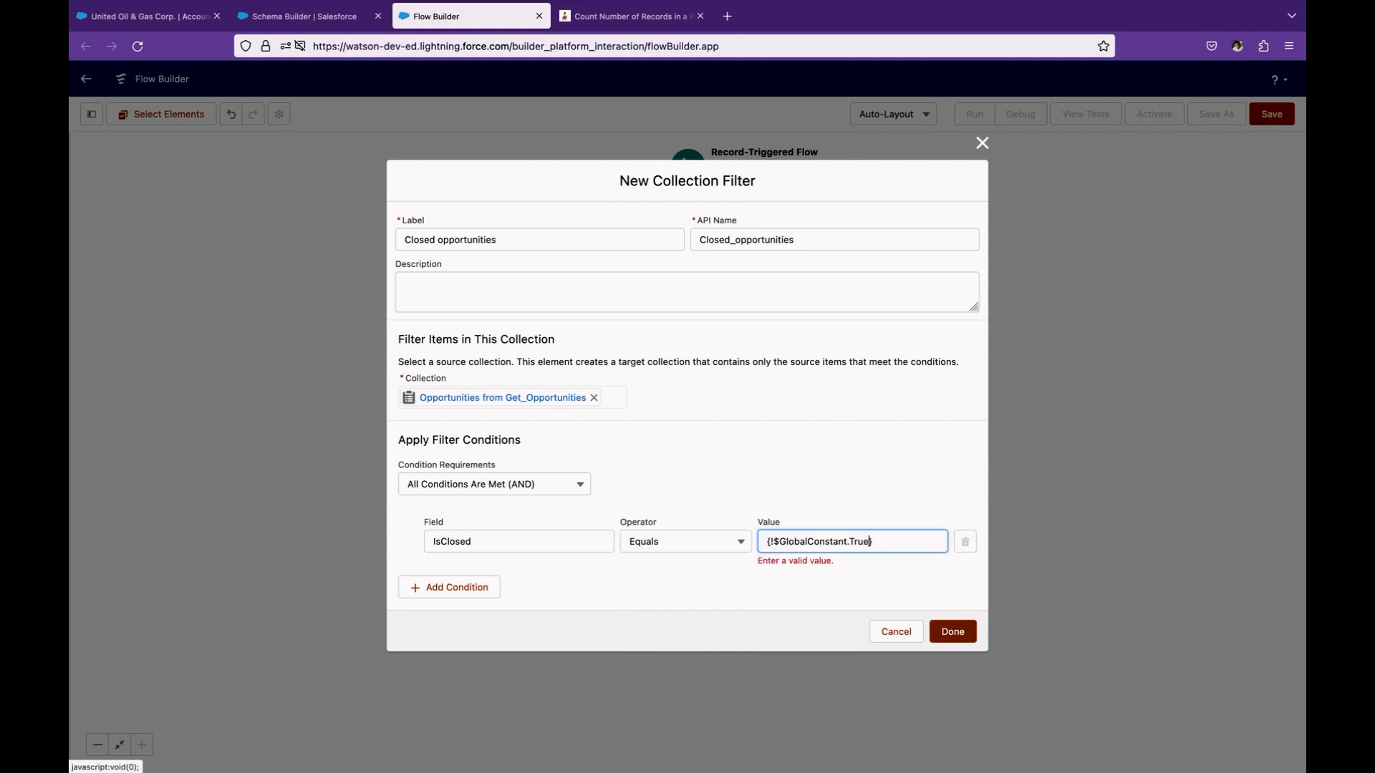
click(953, 631)
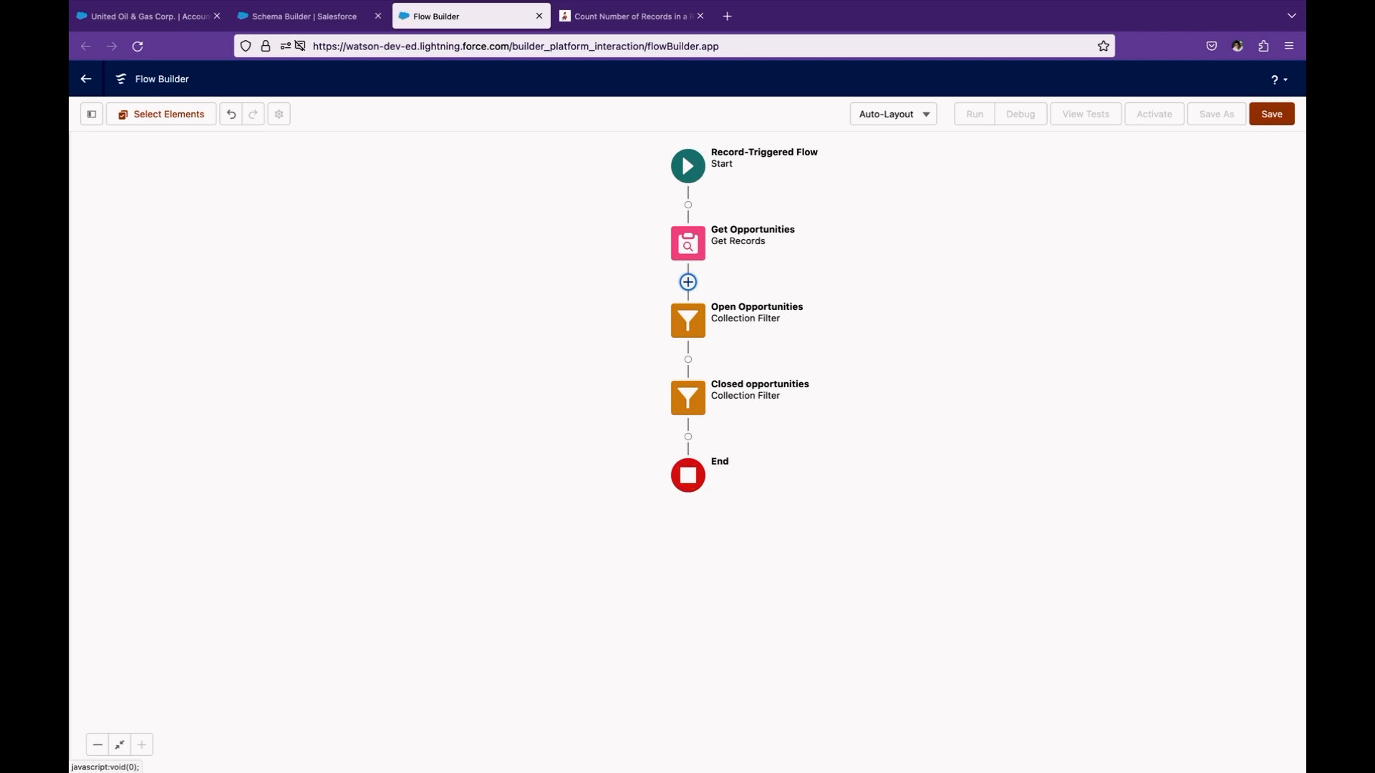
Add an Assignment element after Closed opportunities with $Record > Opportunity Count (Total) as its first variable.
click(143, 16)
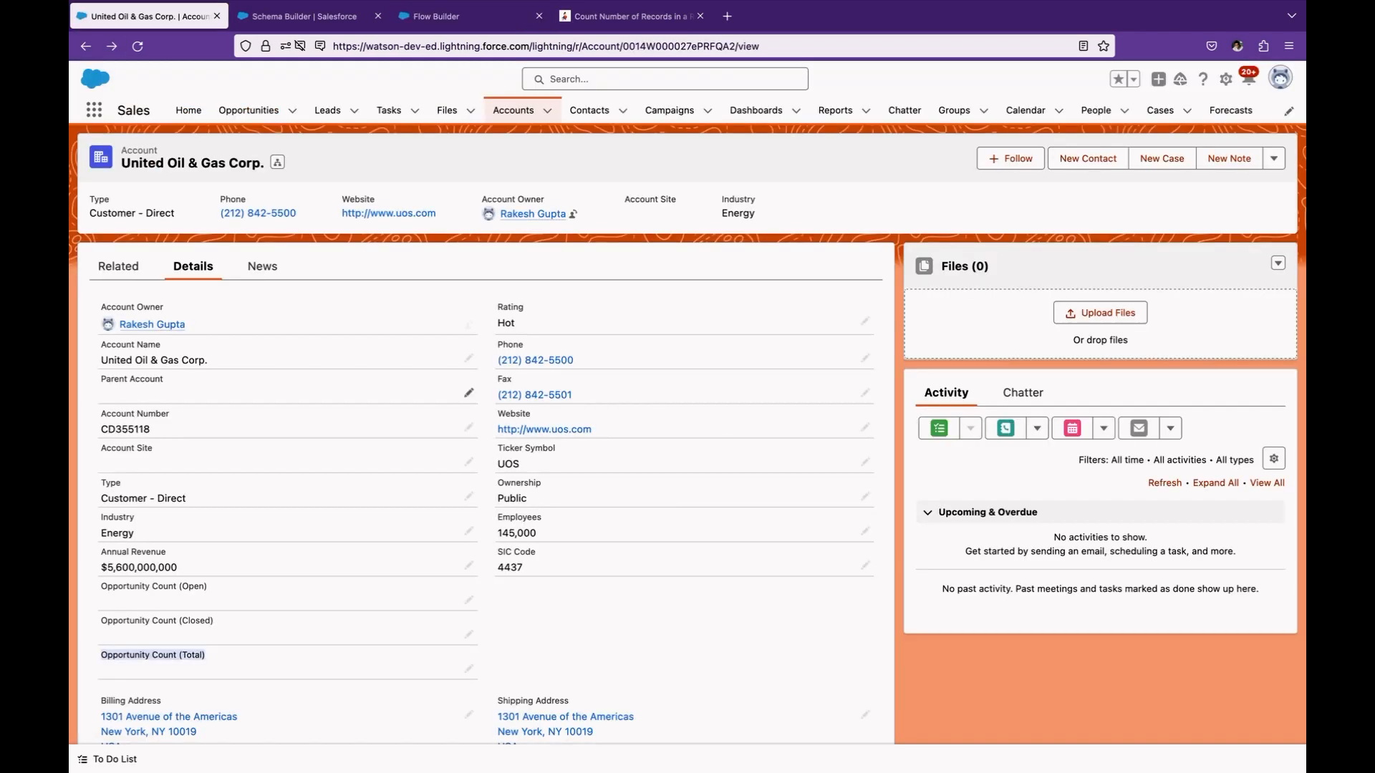
click(465, 15)
click(687, 437)
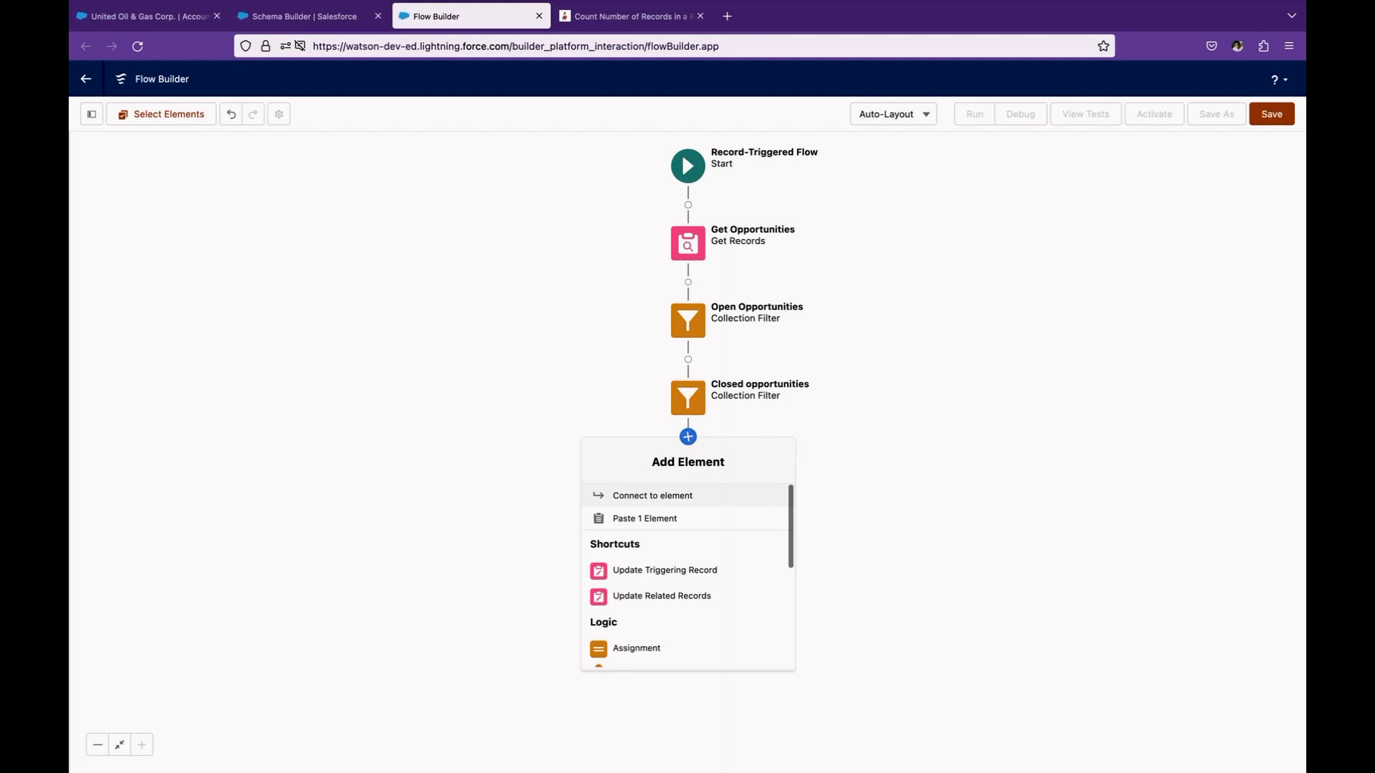
scroll(687, 577, down, 1)
scroll(673, 581, down, 1)
click(644, 585)
click(487, 489)
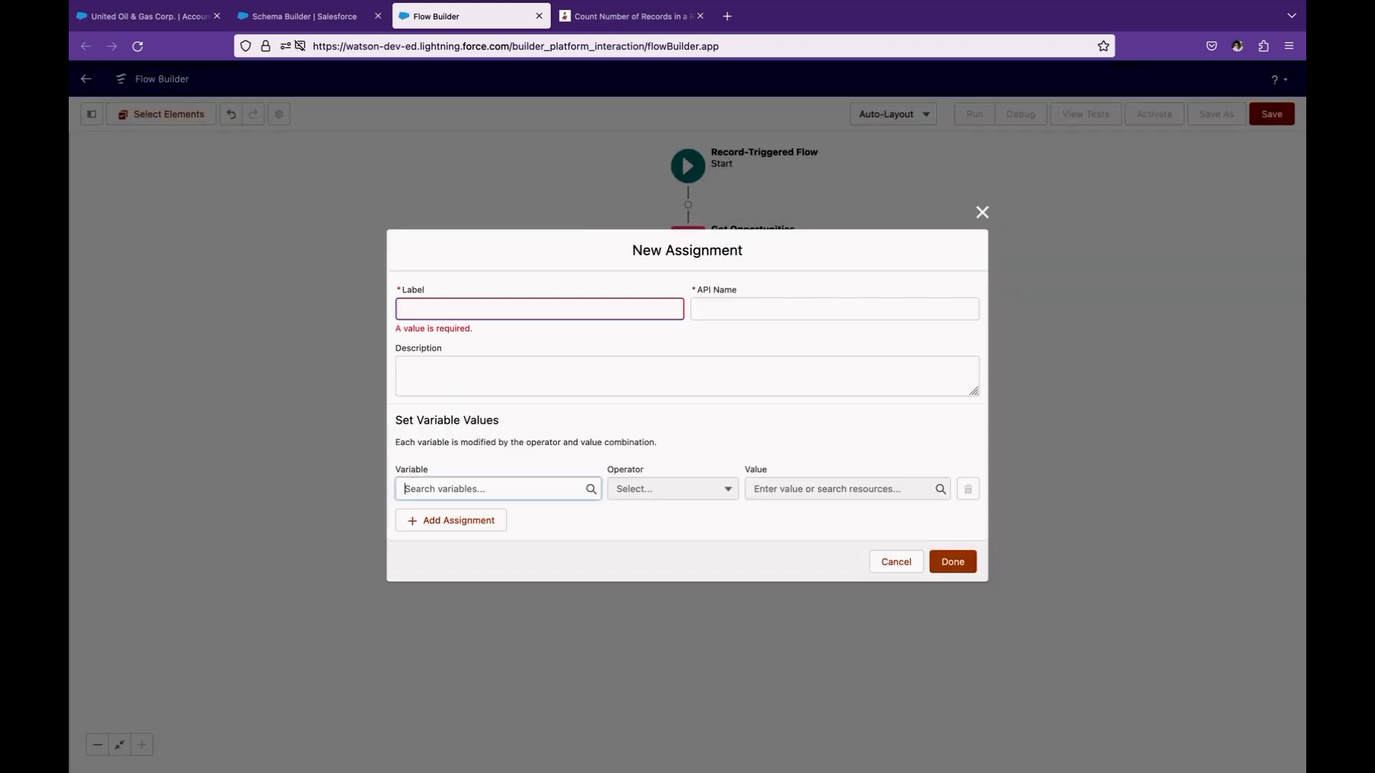
text(rec)
key(Return)
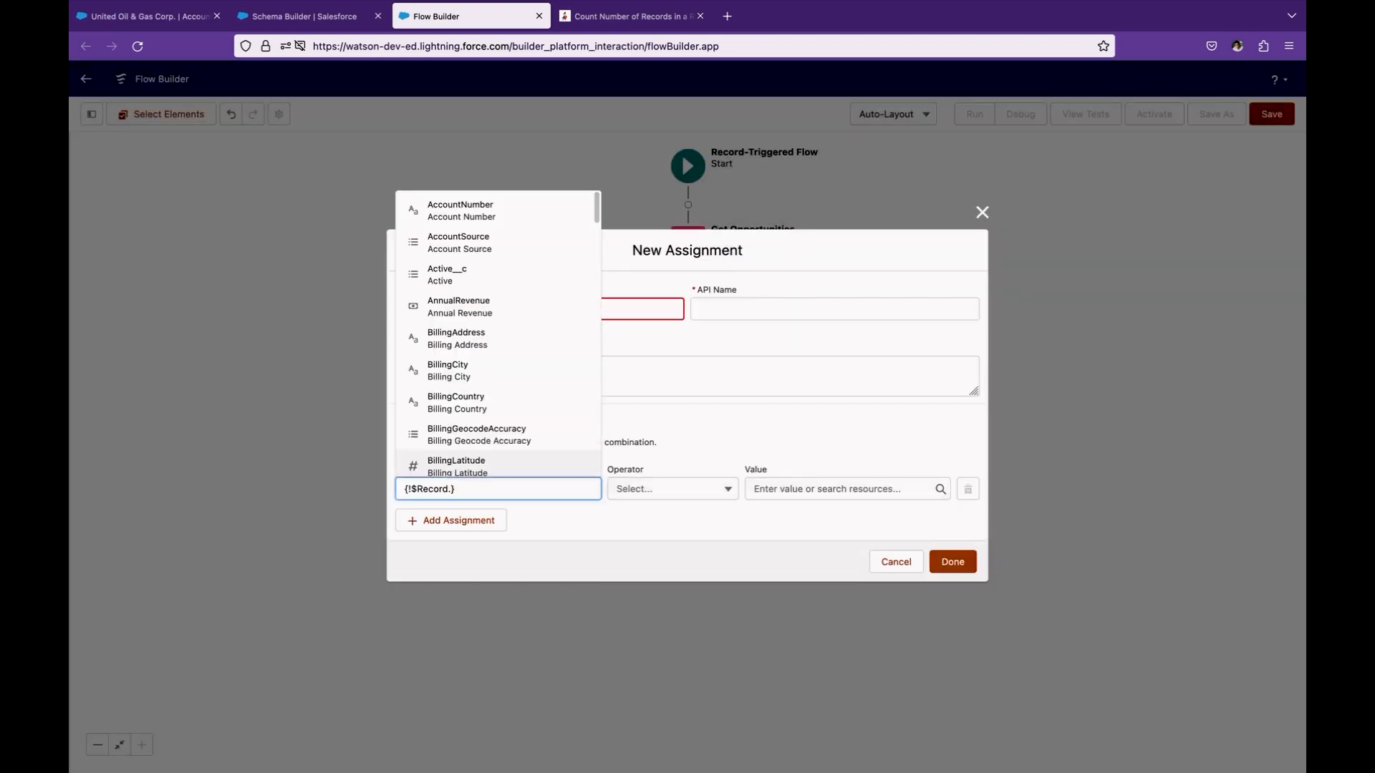
text(opp)
click(485, 427)
Add a second assignment row with $Record > Opportunity Count (Open) as its variable.
click(452, 520)
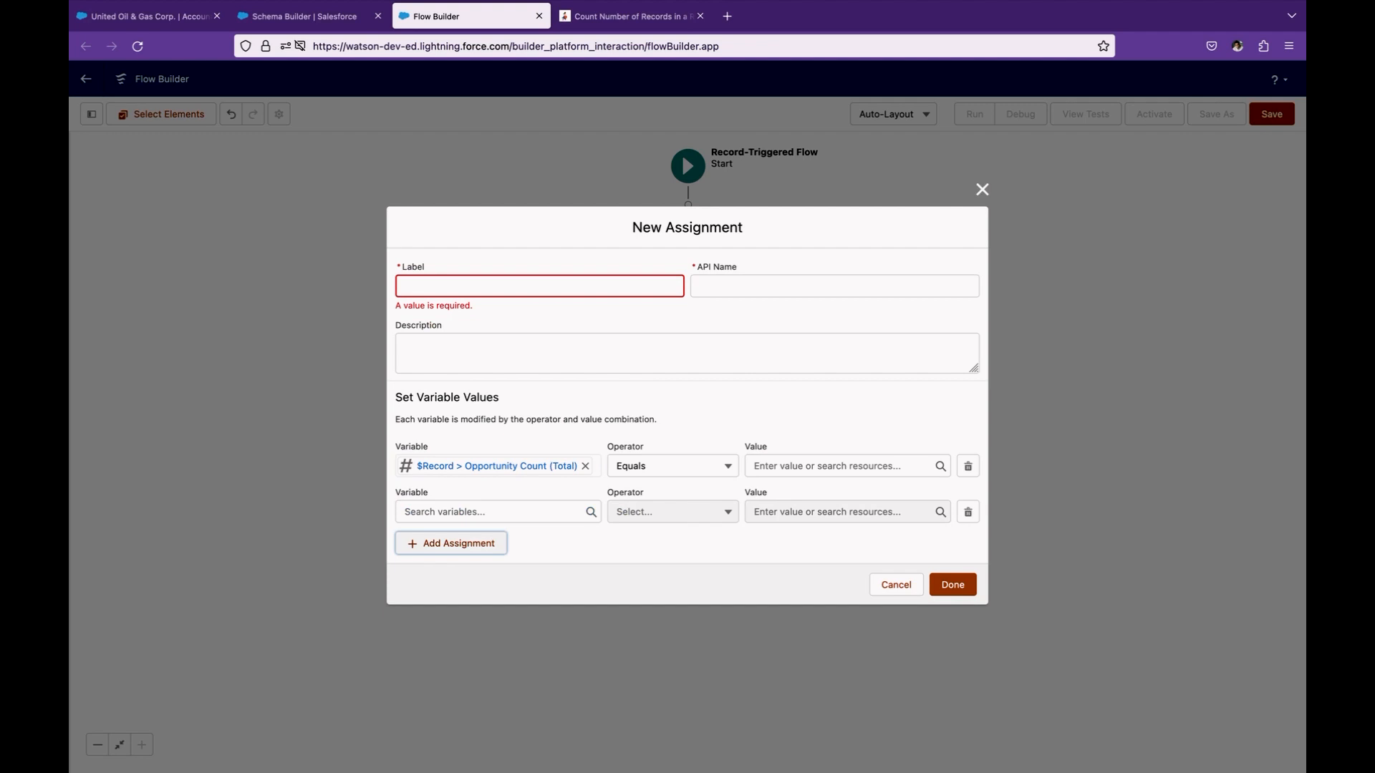
click(480, 512)
text(rec)
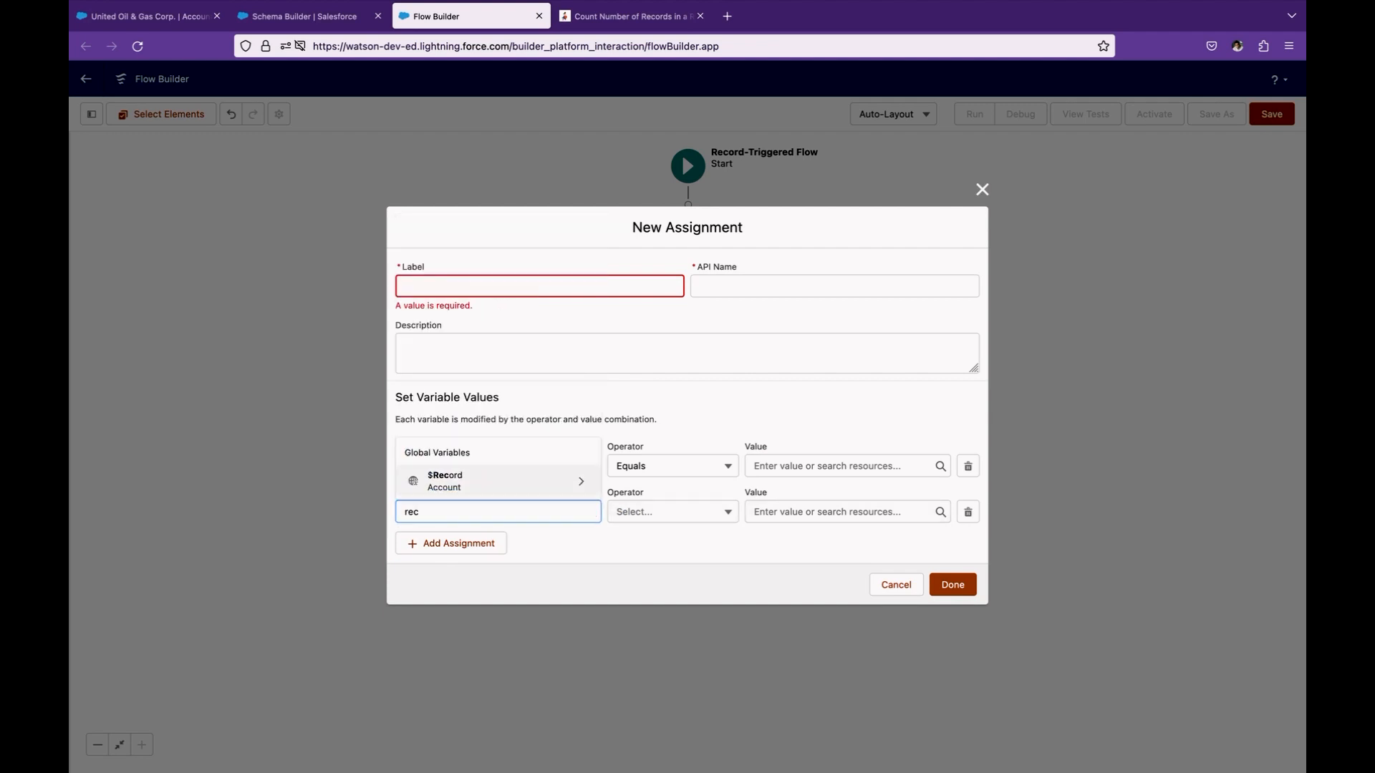
key(Return)
text(op)
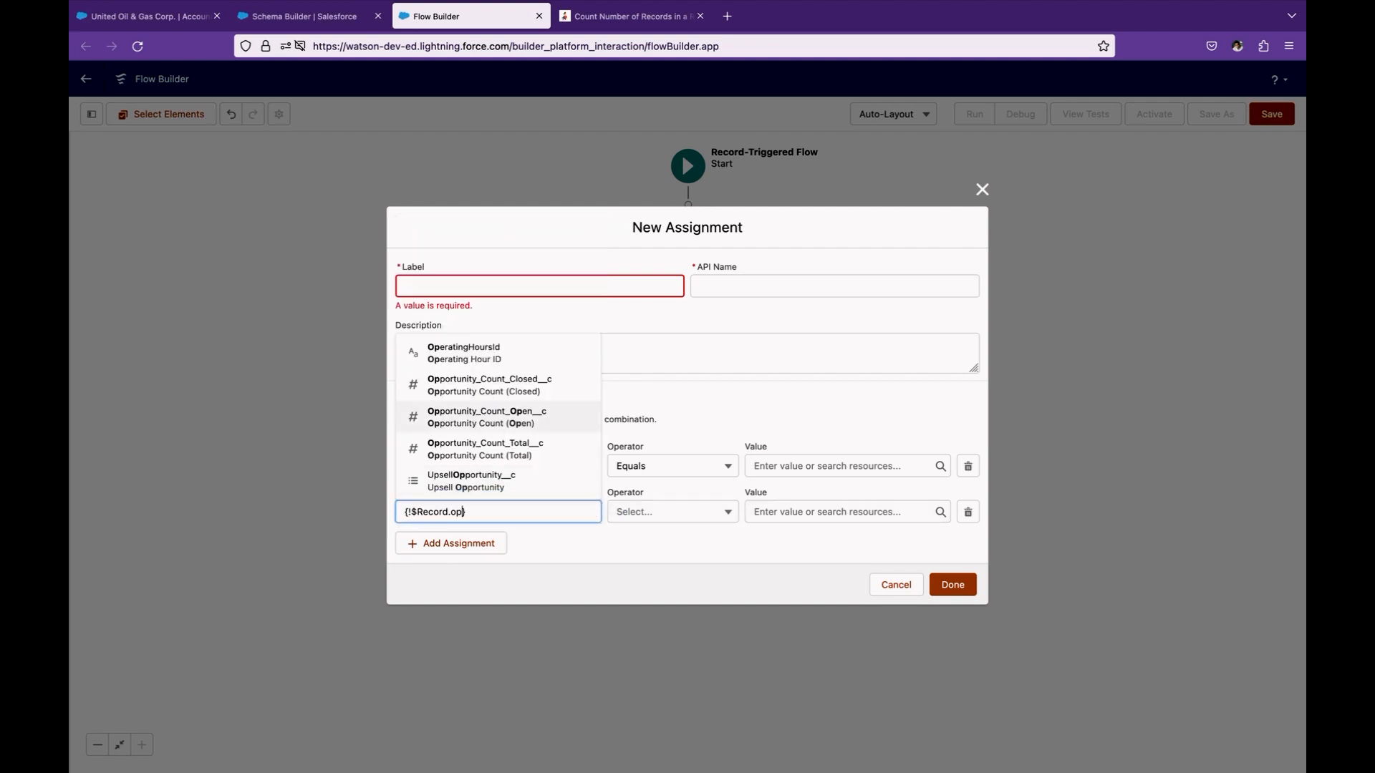
click(487, 418)
Add a third assignment row with $Record > Opportunity Count (Closed) as its variable.
click(451, 543)
click(465, 535)
text(rec)
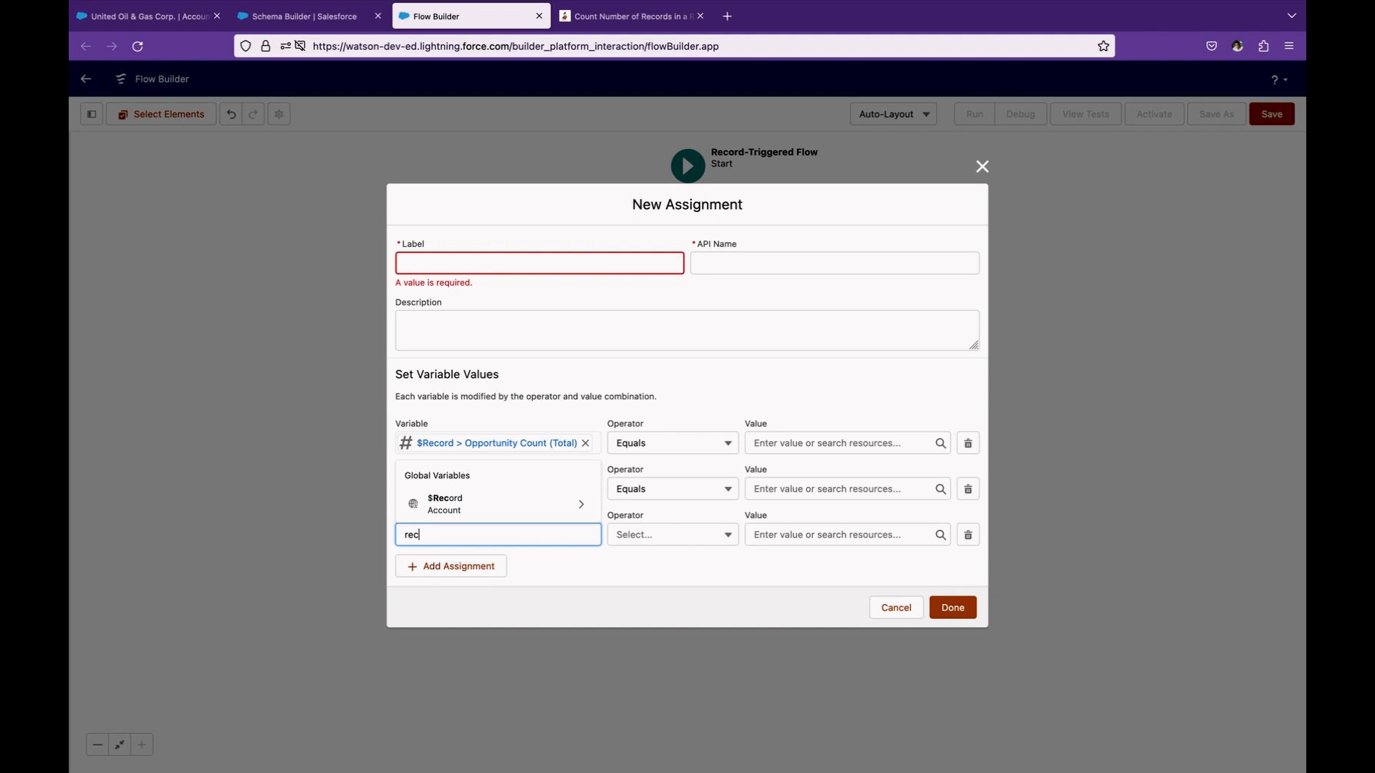
key(Return)
text(clo)
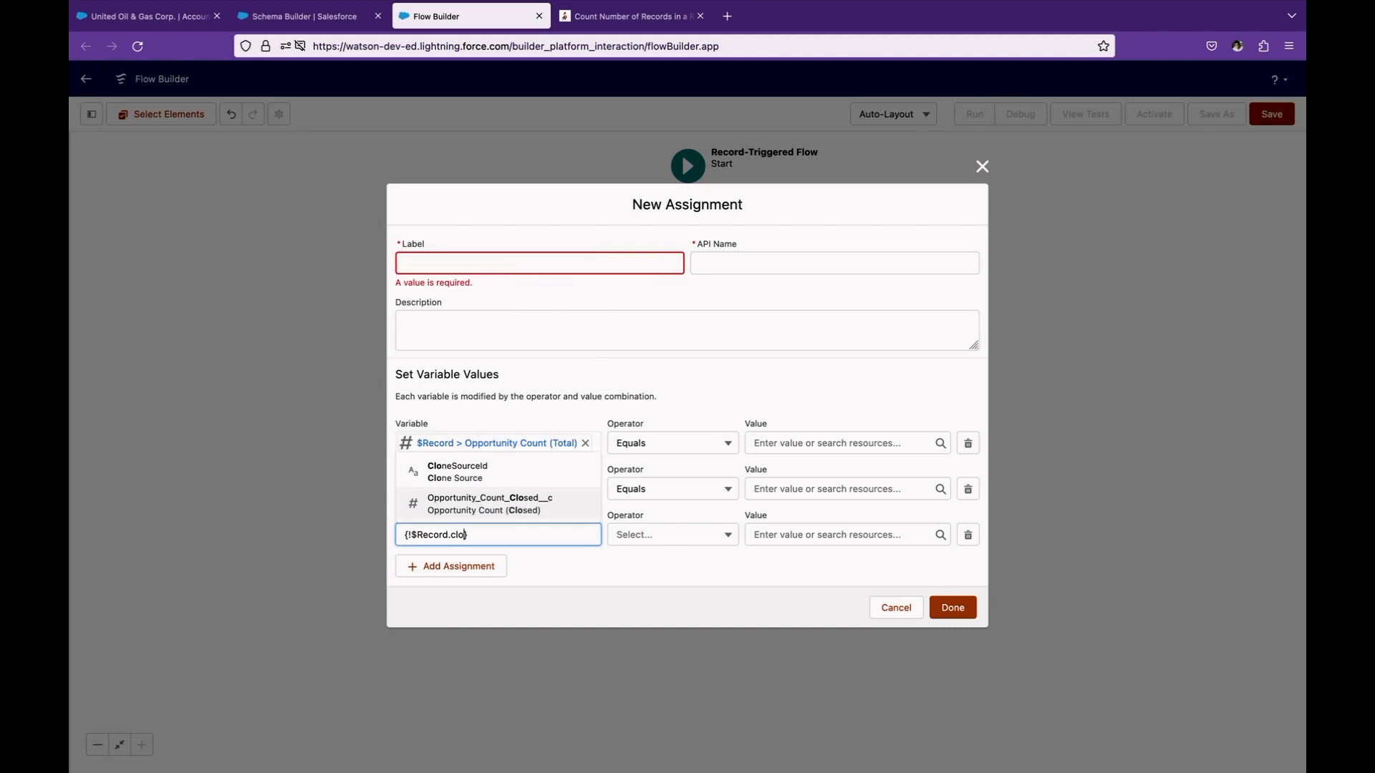
key(Return)
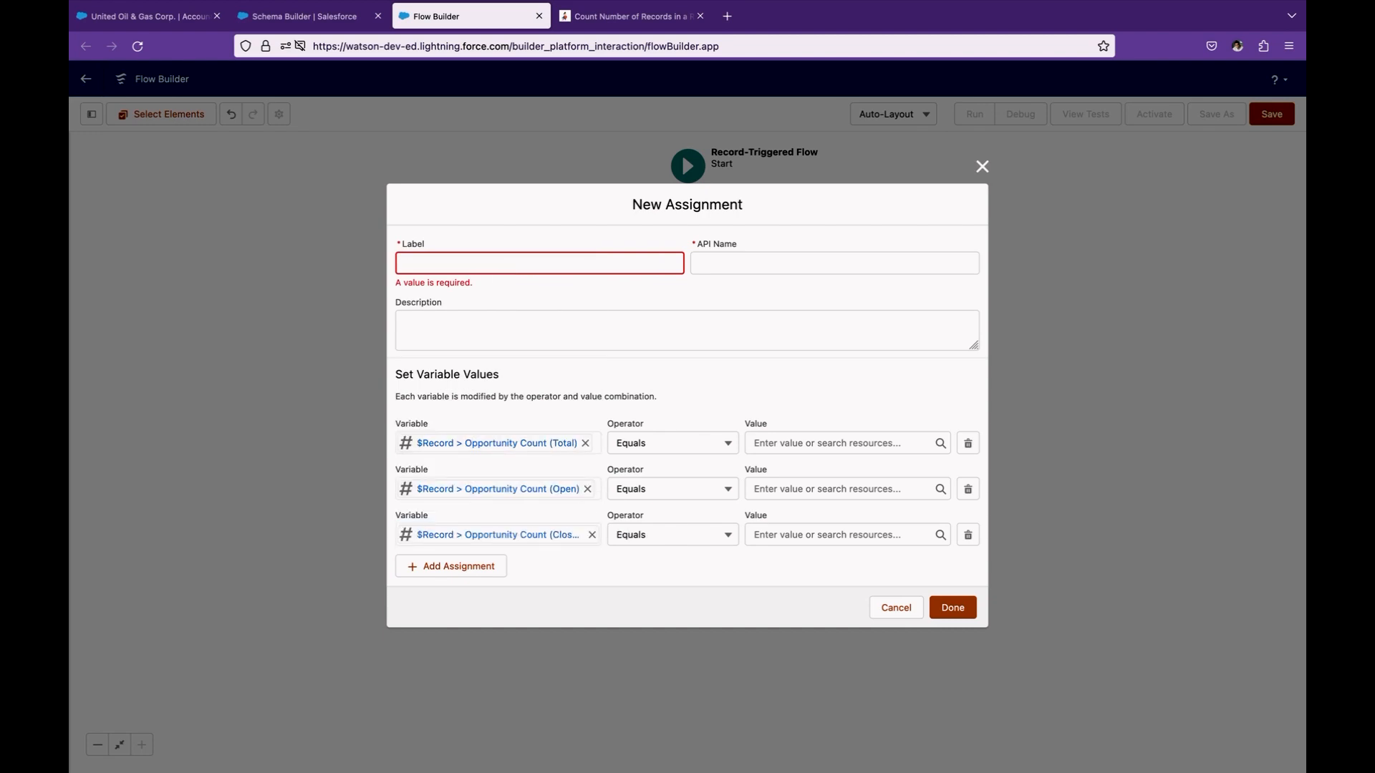
Set the operator to Equals Count for the Total, Open and Closed opportunity count assignments.
click(673, 443)
click(666, 547)
click(673, 489)
click(666, 590)
click(672, 535)
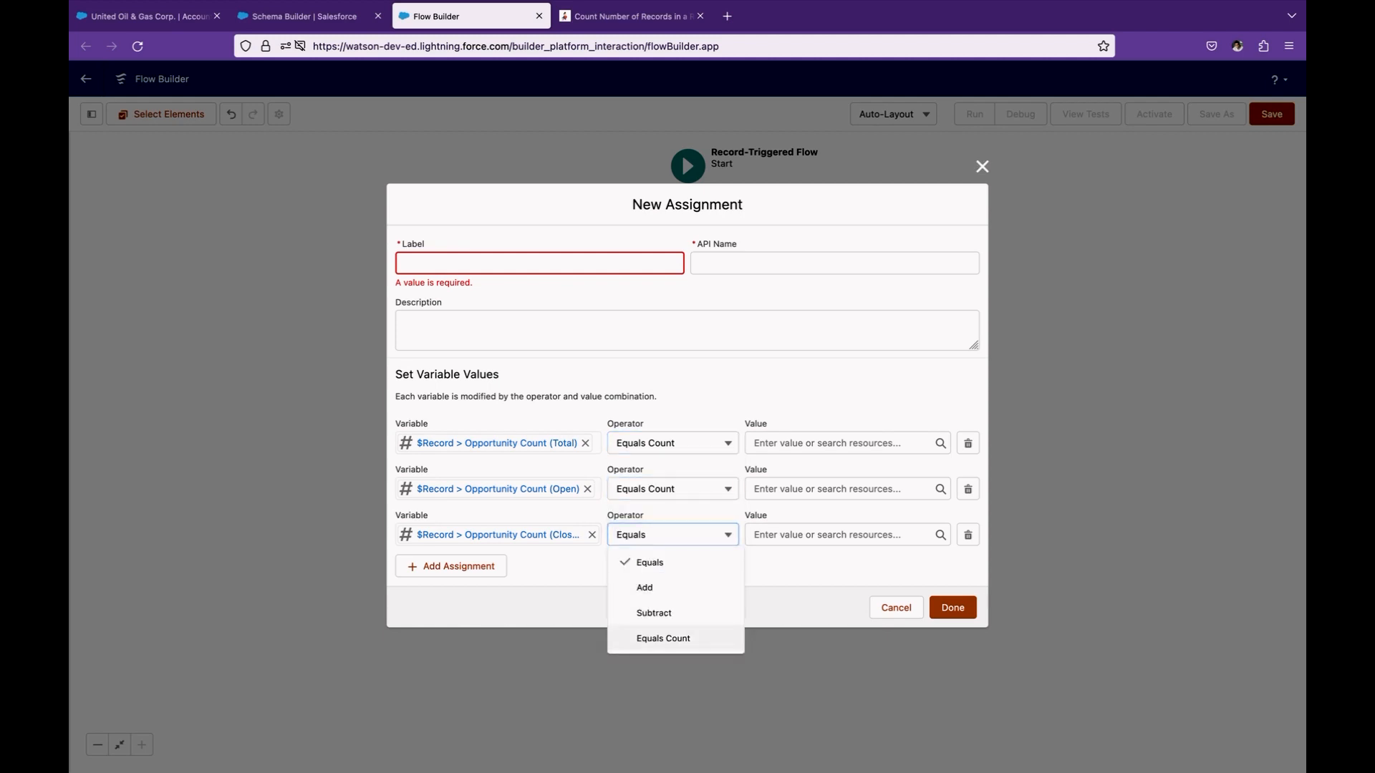
click(666, 637)
Assign the Get_Opportunities, Open_Opportunities and Closed_opportunities collections as values of the Total, Open and Closed counts respectively.
click(841, 443)
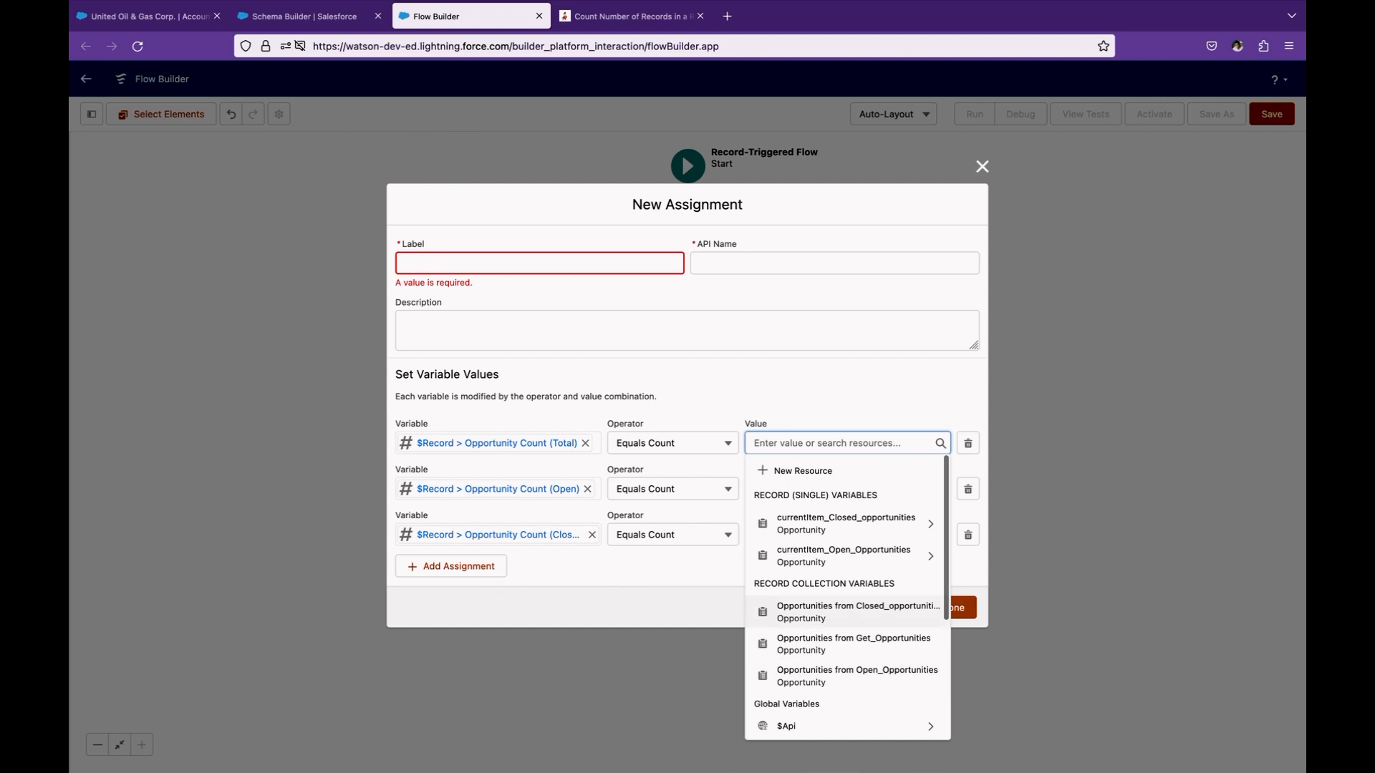
click(852, 644)
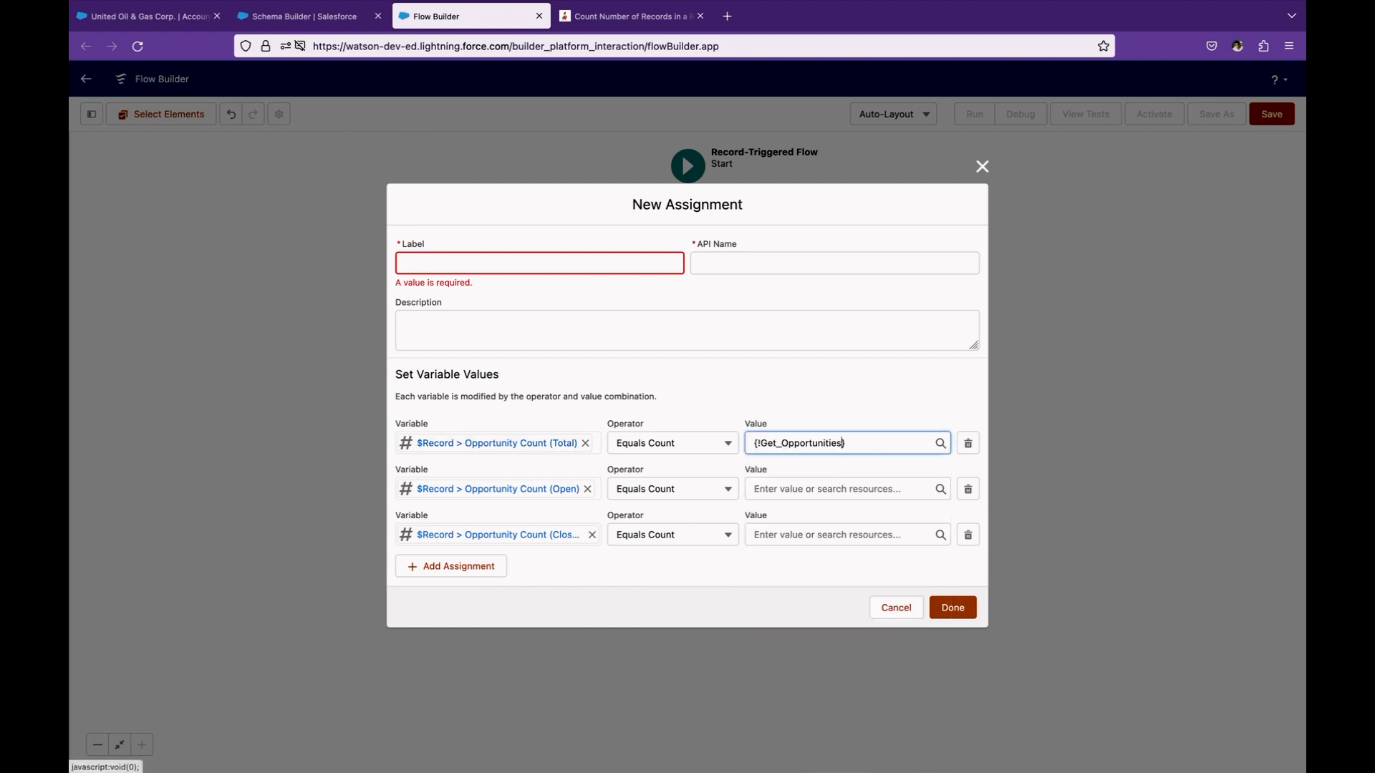
click(841, 489)
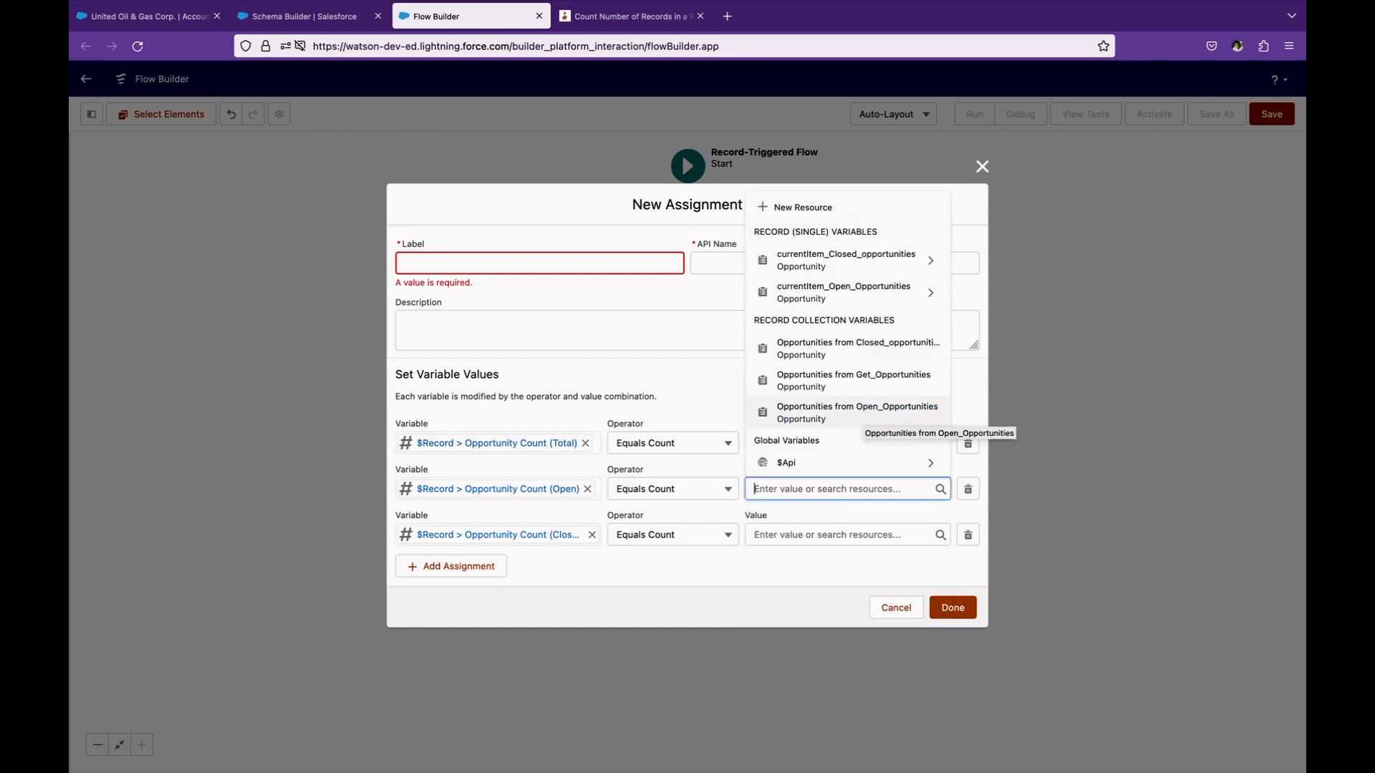
click(857, 413)
click(842, 535)
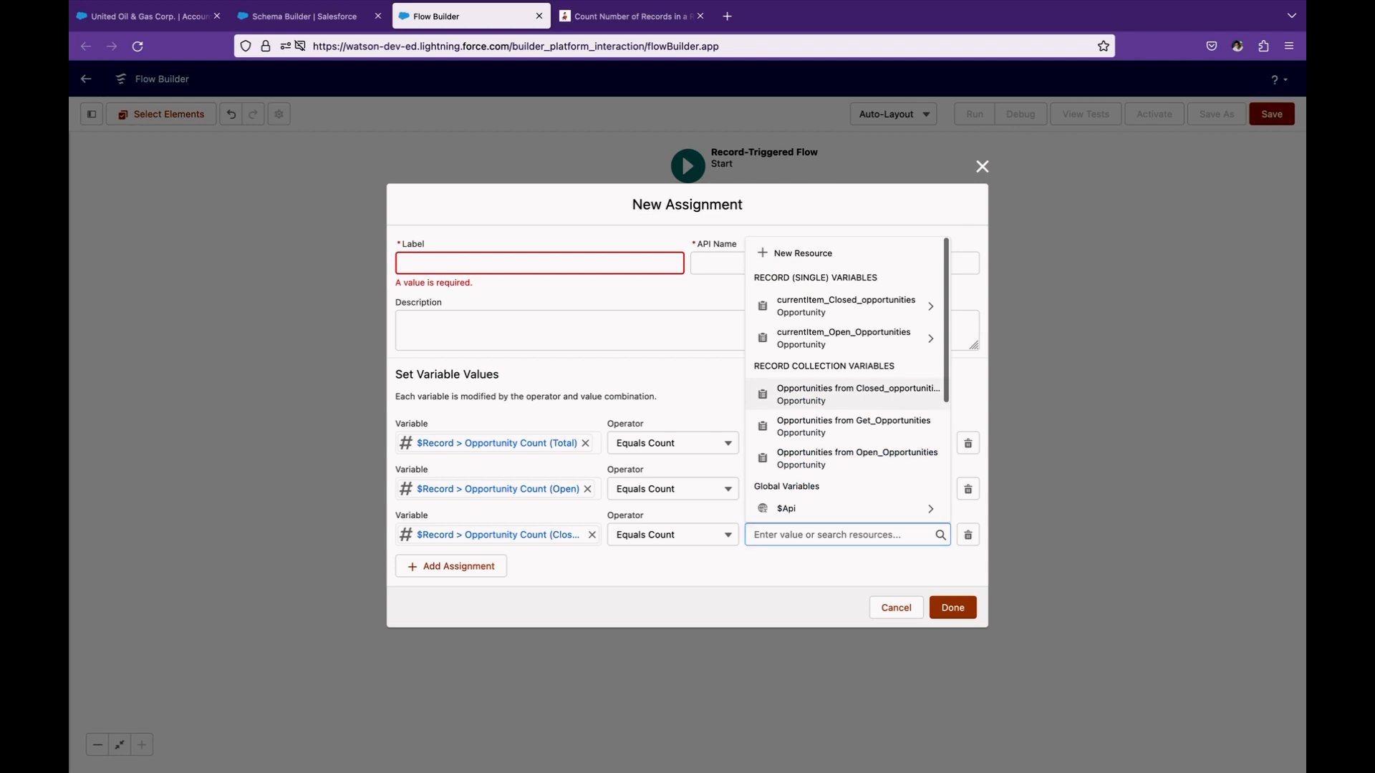
click(847, 394)
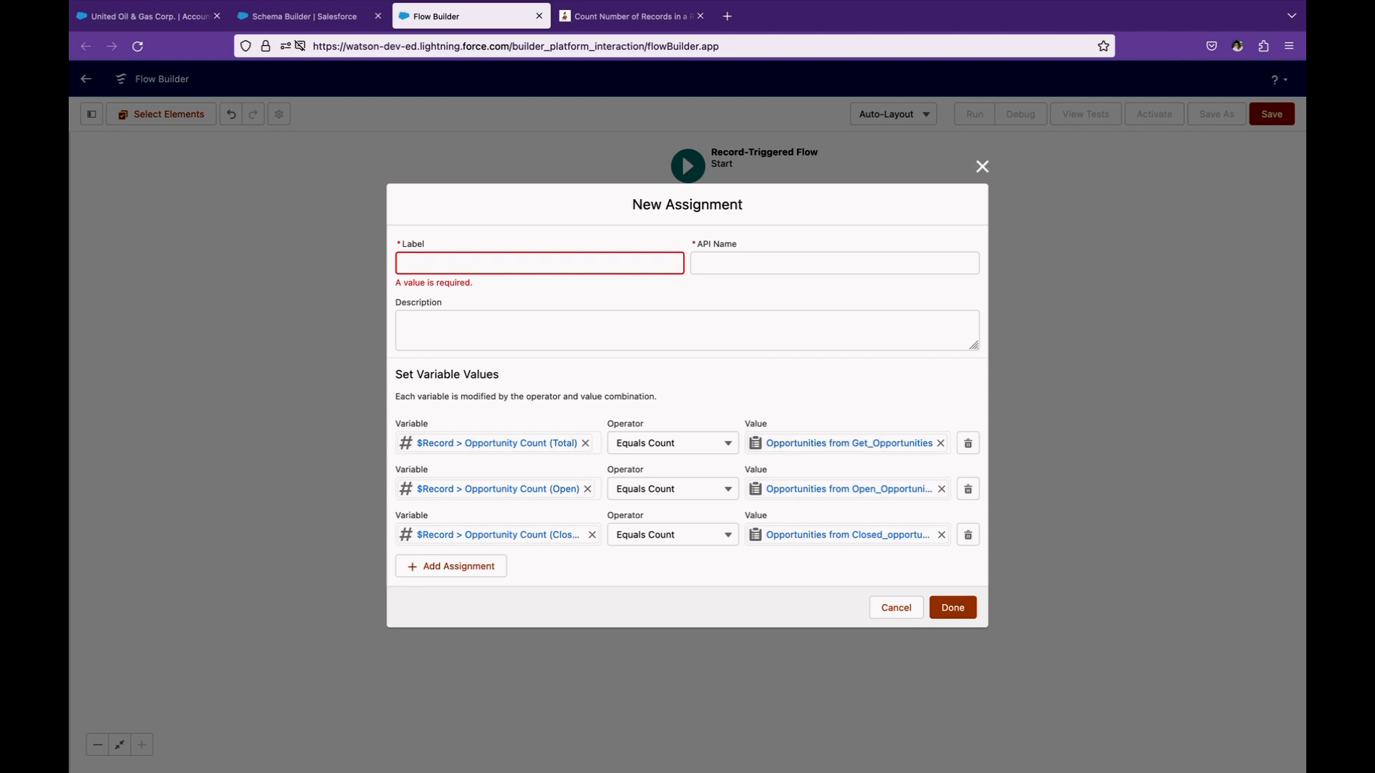
Clear the Opportunity Count (Total) value and select the opportunities from Get_Opportunities for it again.
click(940, 444)
click(847, 443)
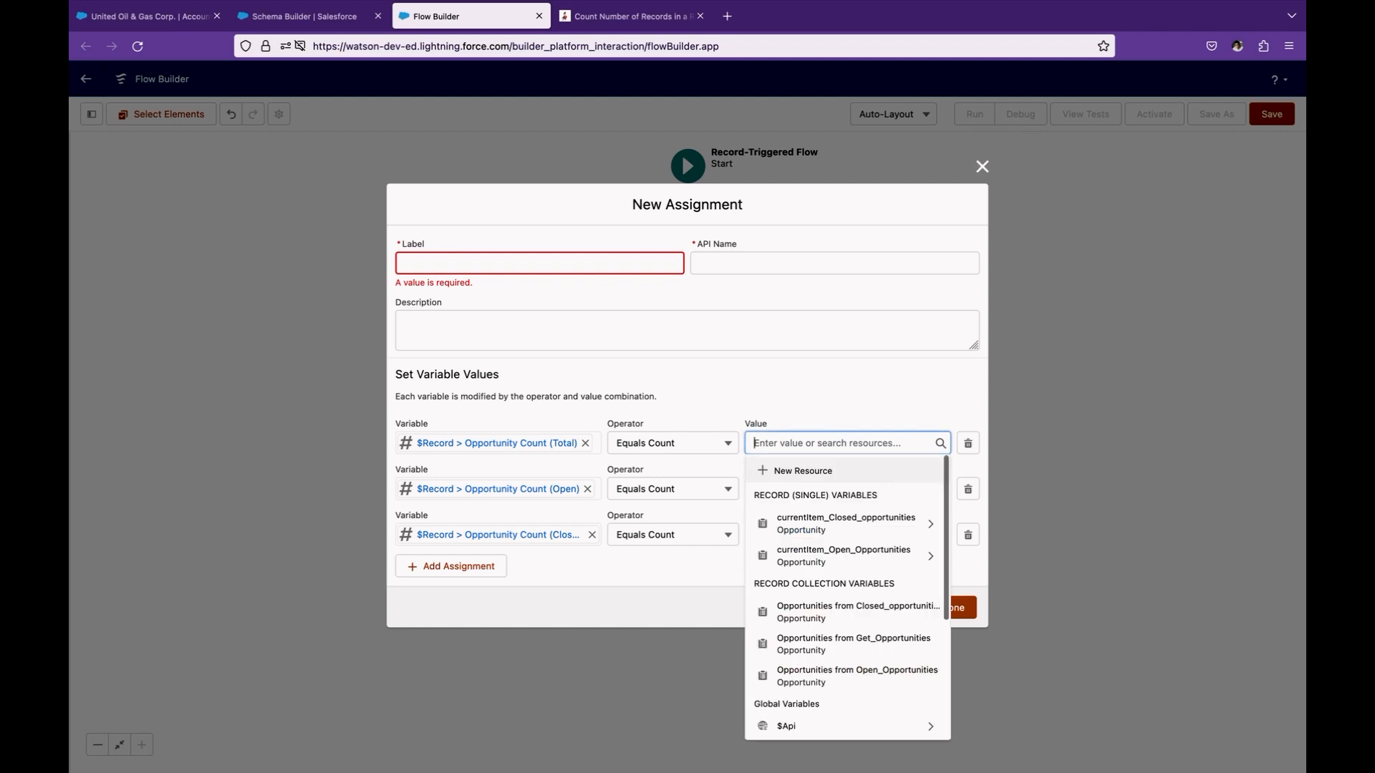
click(854, 644)
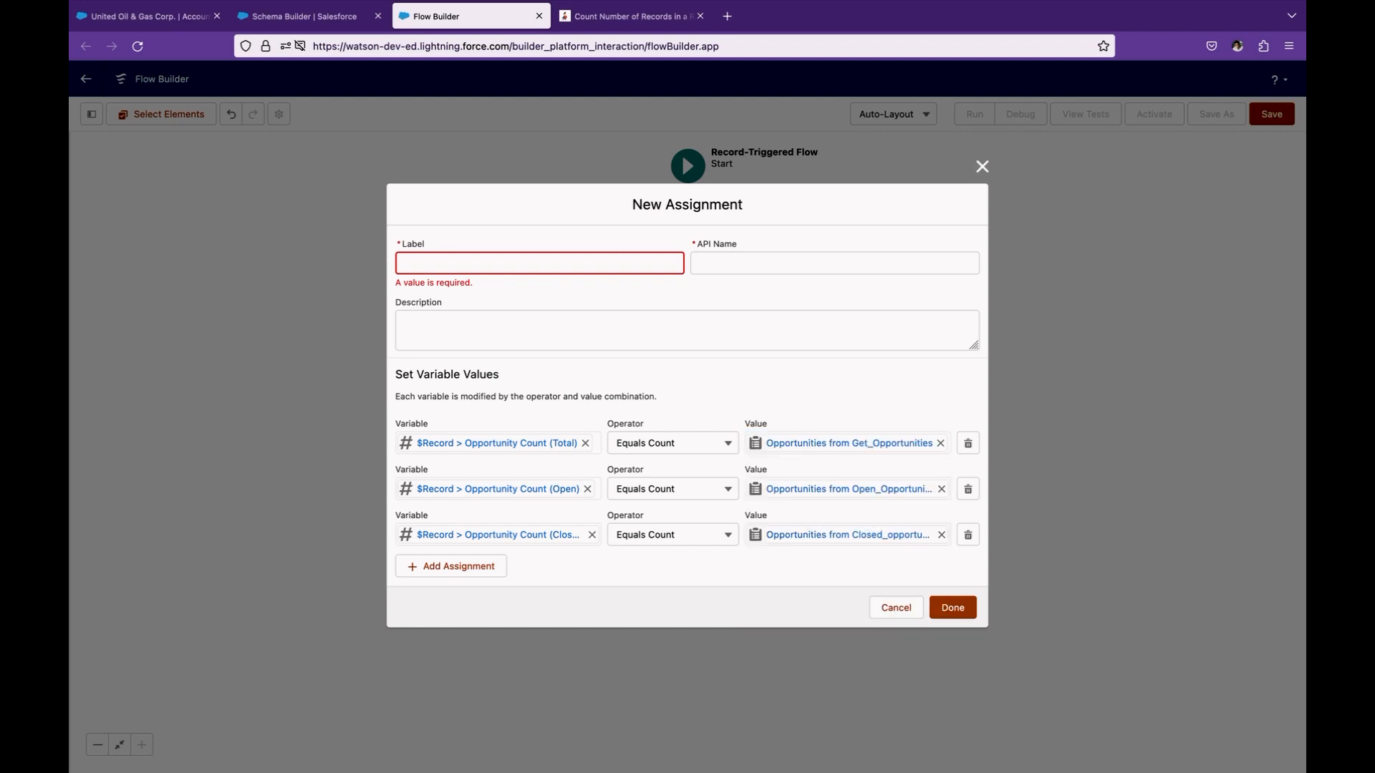
Label the assignment "Map Fields" with the API name Map_Fields.
text(Map Field)
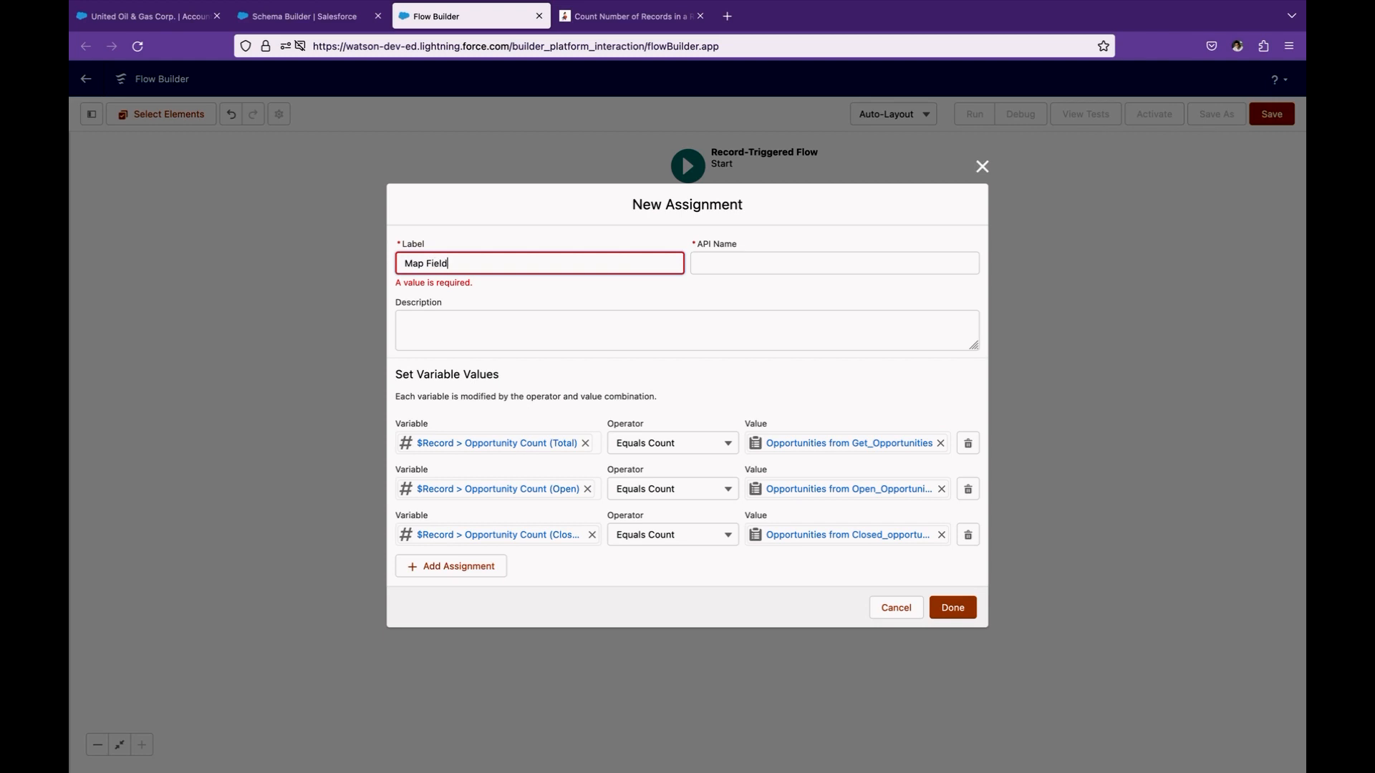
text(s)
key(Tab)
key(Tab)
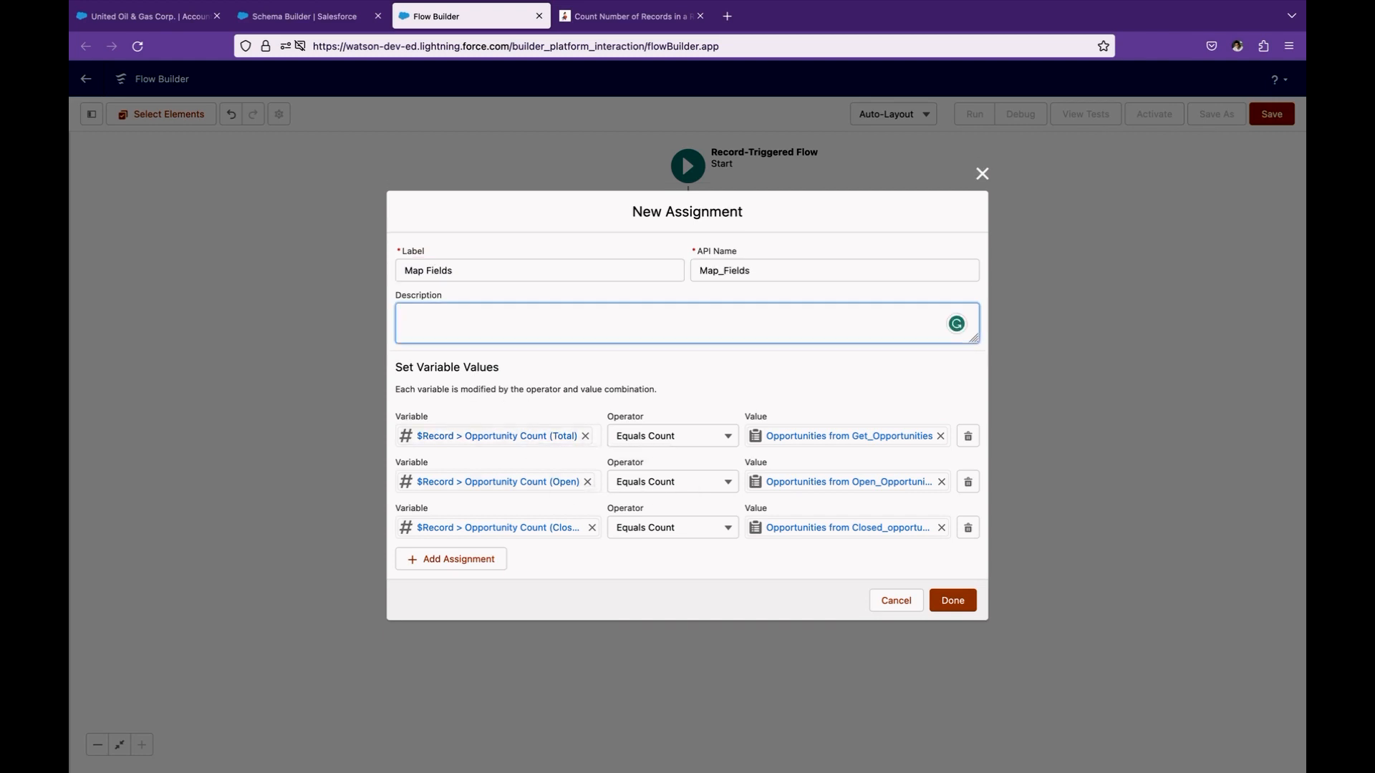
Add a fourth assignment row and start a new Variable resource for it with the API name varN_CountTotal.
click(459, 559)
click(494, 551)
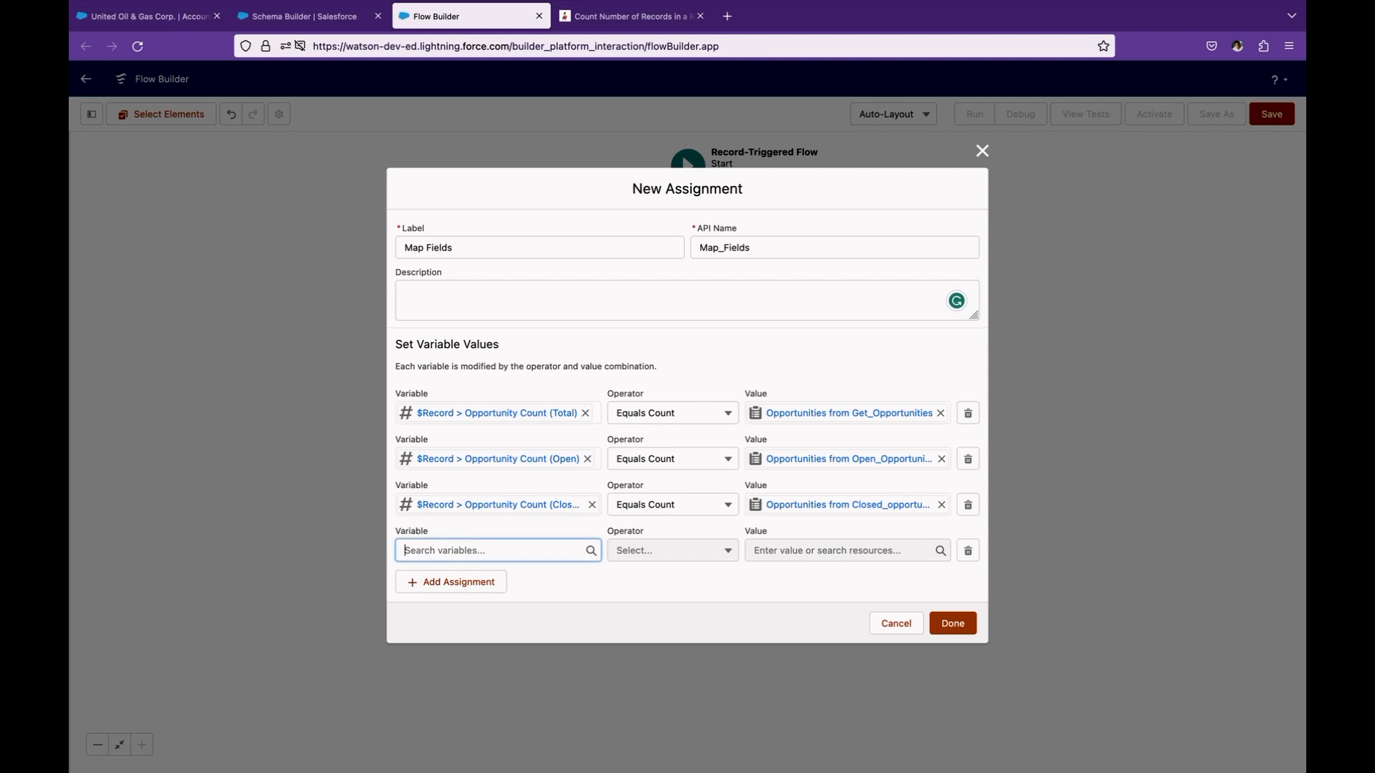
click(459, 267)
click(473, 357)
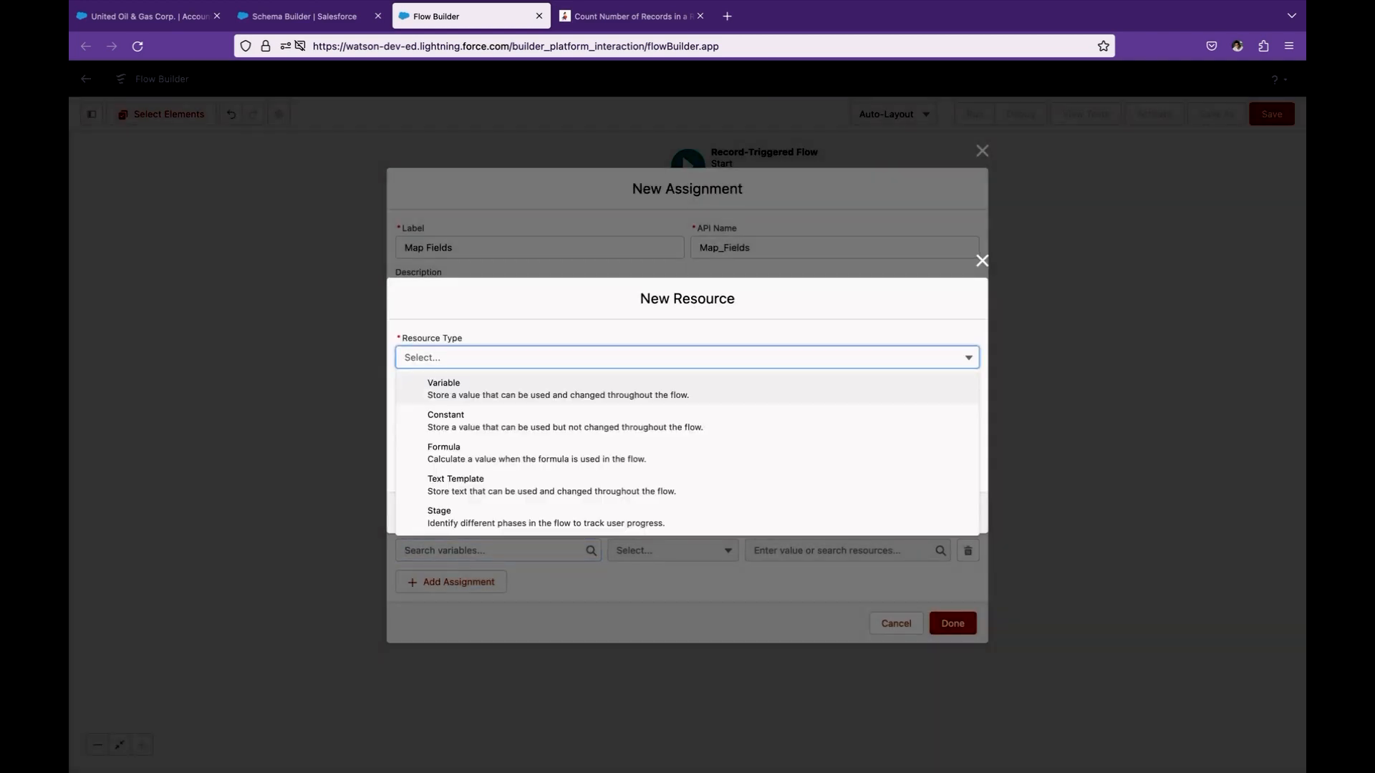
click(465, 388)
click(466, 386)
text(var)
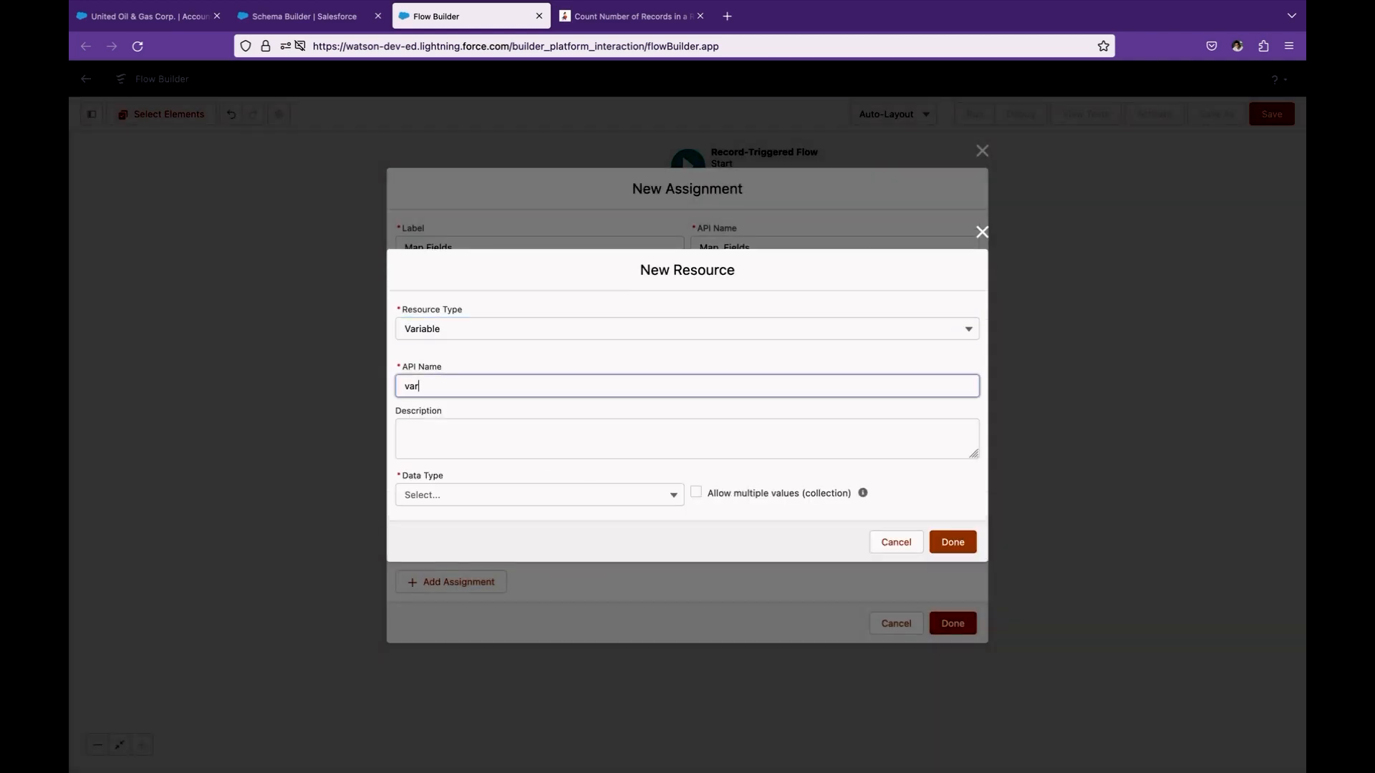
text(n-)
key(BackSpace)
text(NC)
key(BackSpace)
text(_CountTotal)
Set the varN_CountTotal variable's data type to Number with 0 decimal places.
click(539, 495)
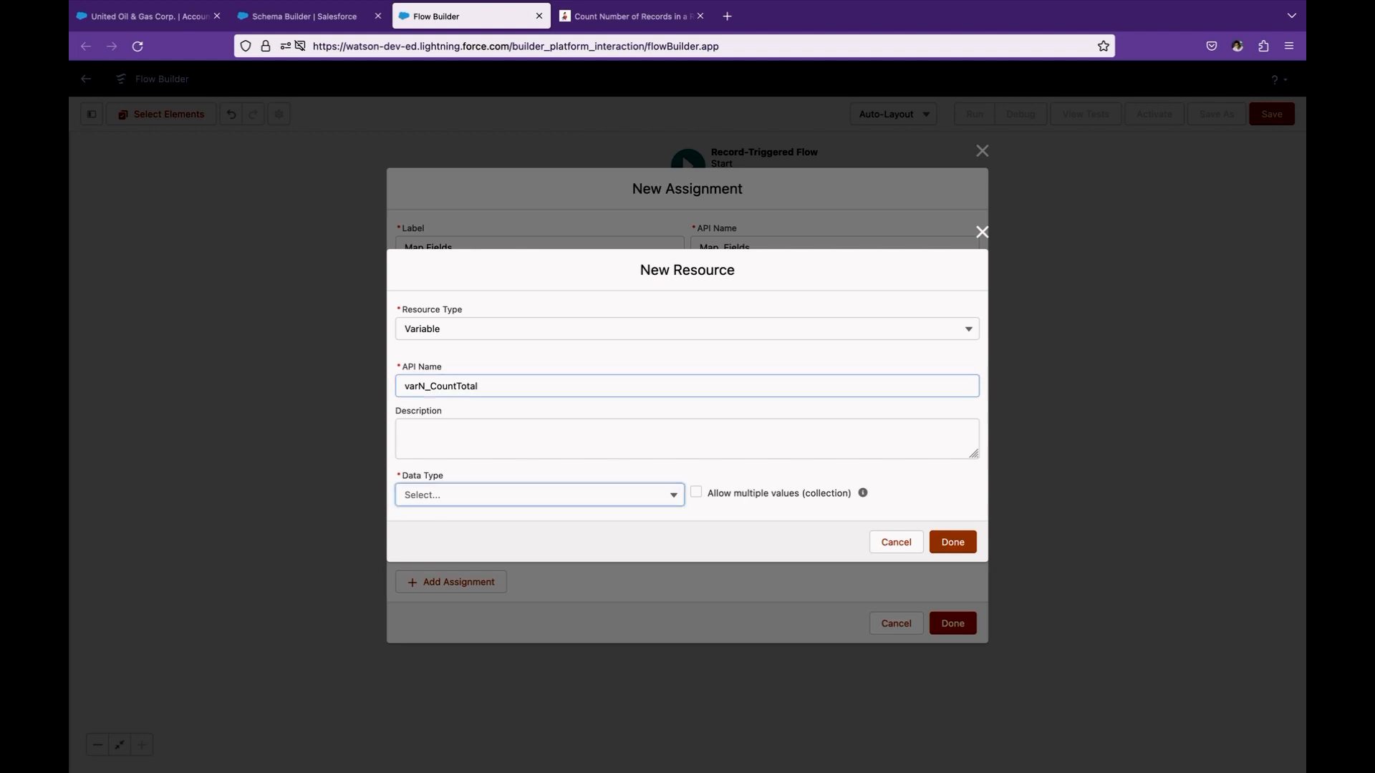
click(441, 573)
click(412, 477)
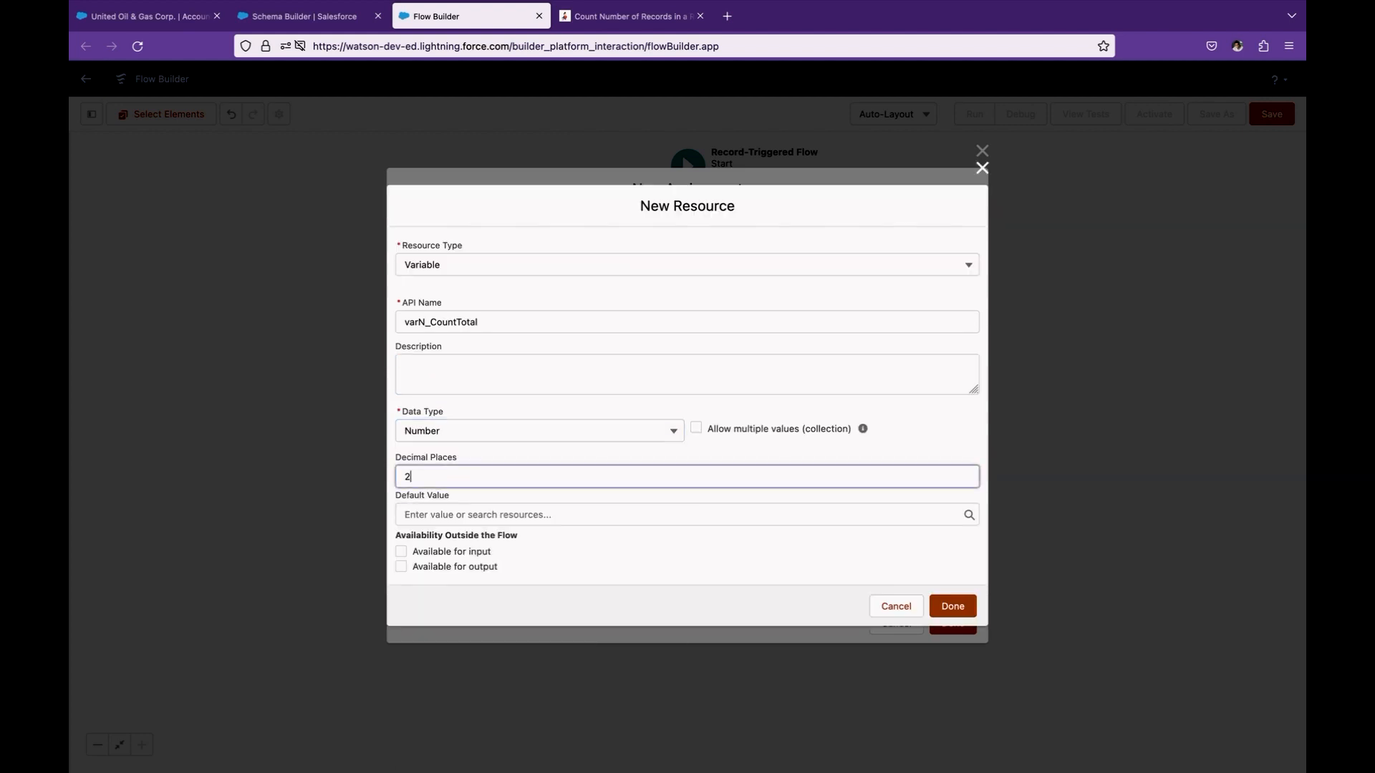
key(BackSpace)
text(0)
key(Tab)
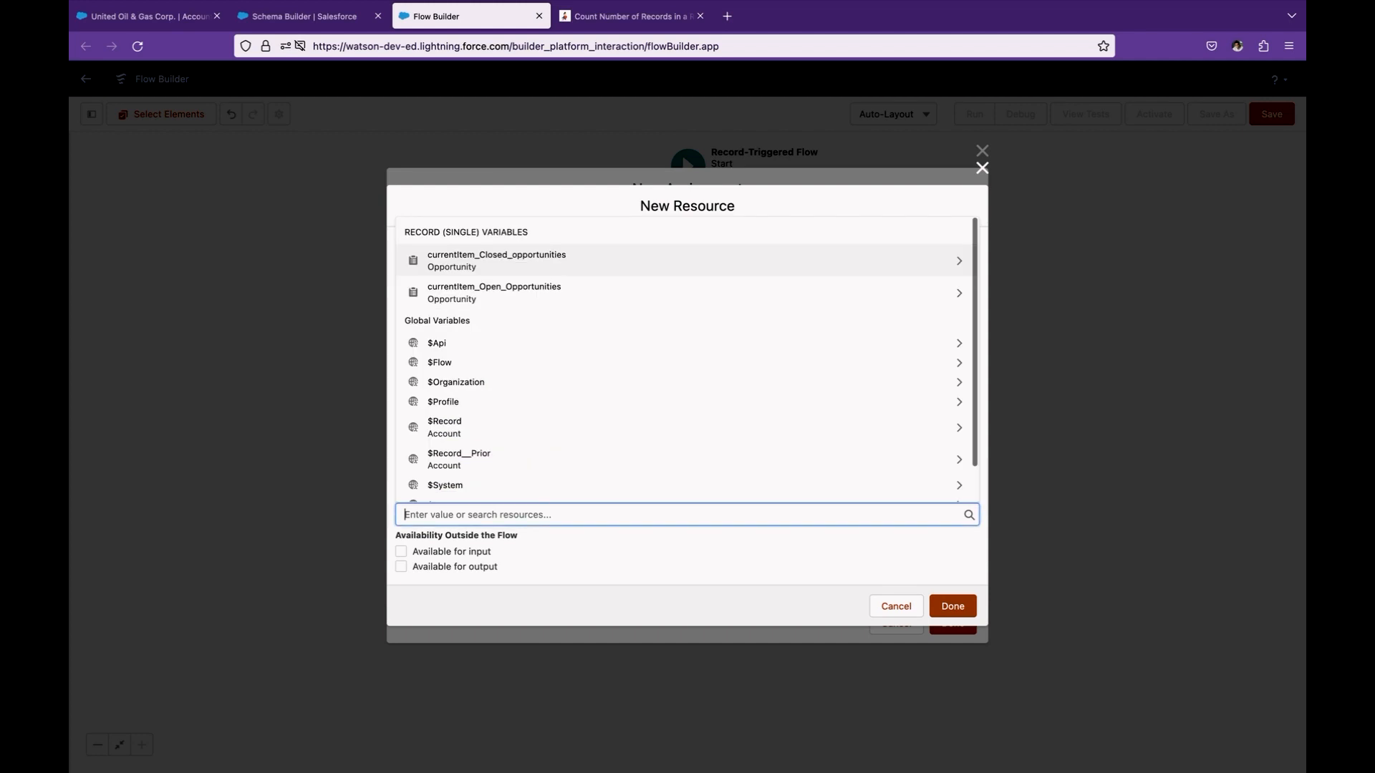
Give the varN_CountTotal variable a default value of 0, make it available for input and output, and finish the resource.
text(0)
click(401, 551)
click(401, 566)
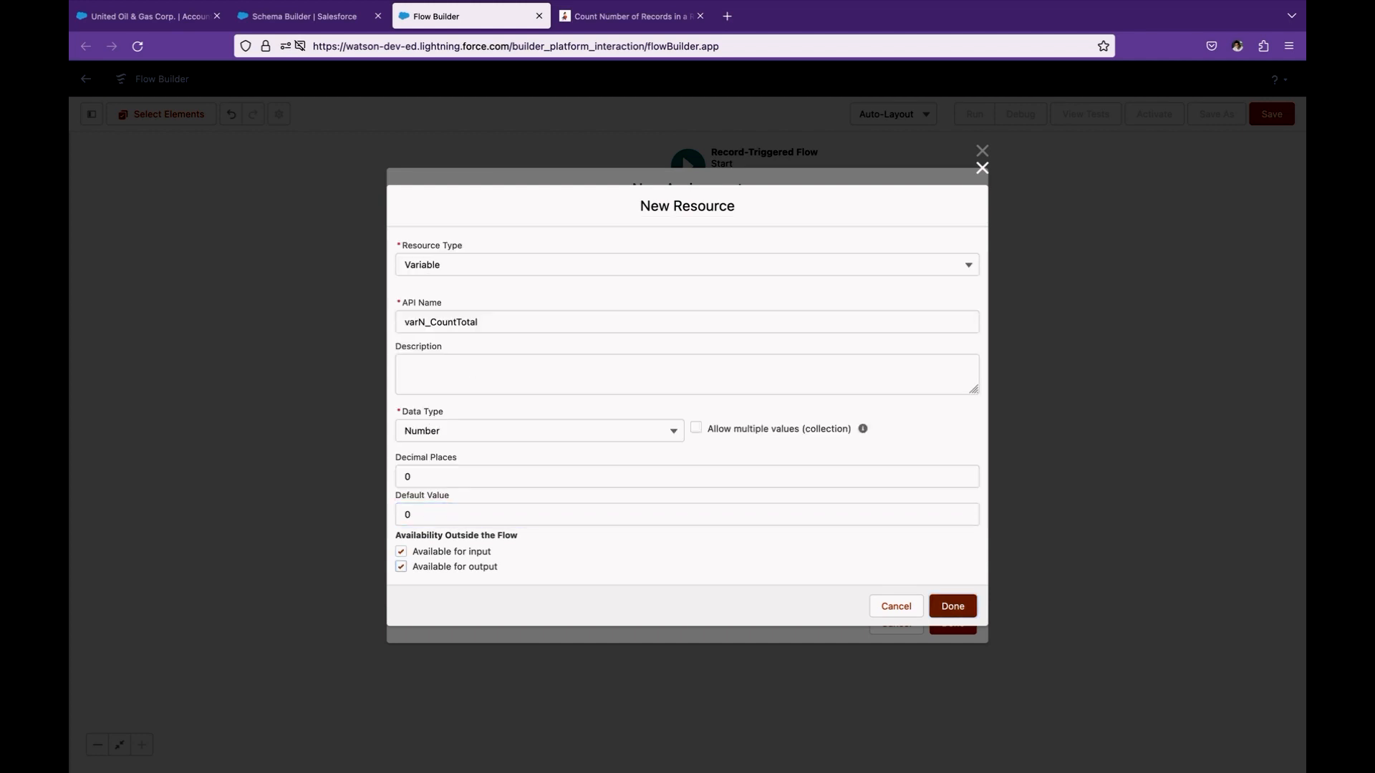
click(952, 607)
Set the varN_CountTotal row to Equals Count with the opportunities from Get_Opportunities as its value.
click(673, 550)
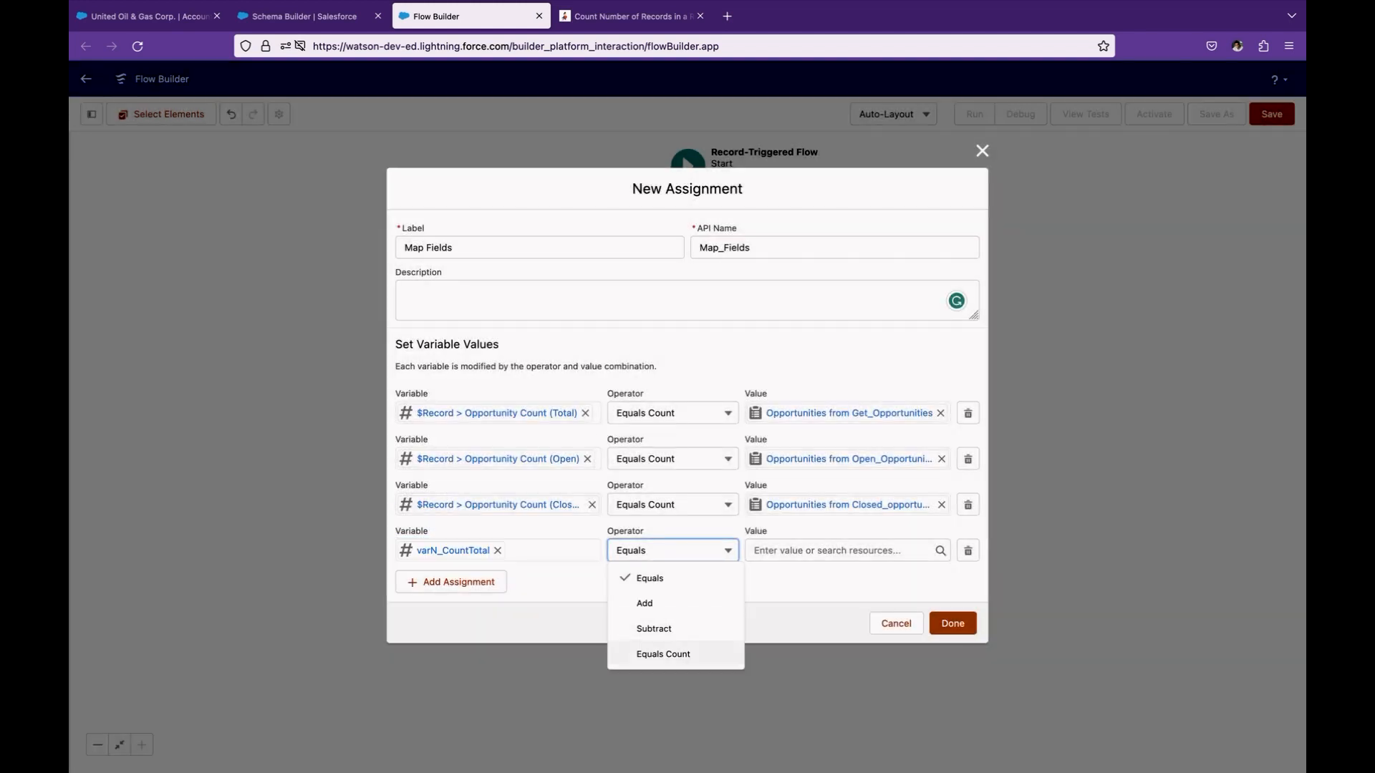
click(665, 654)
click(838, 551)
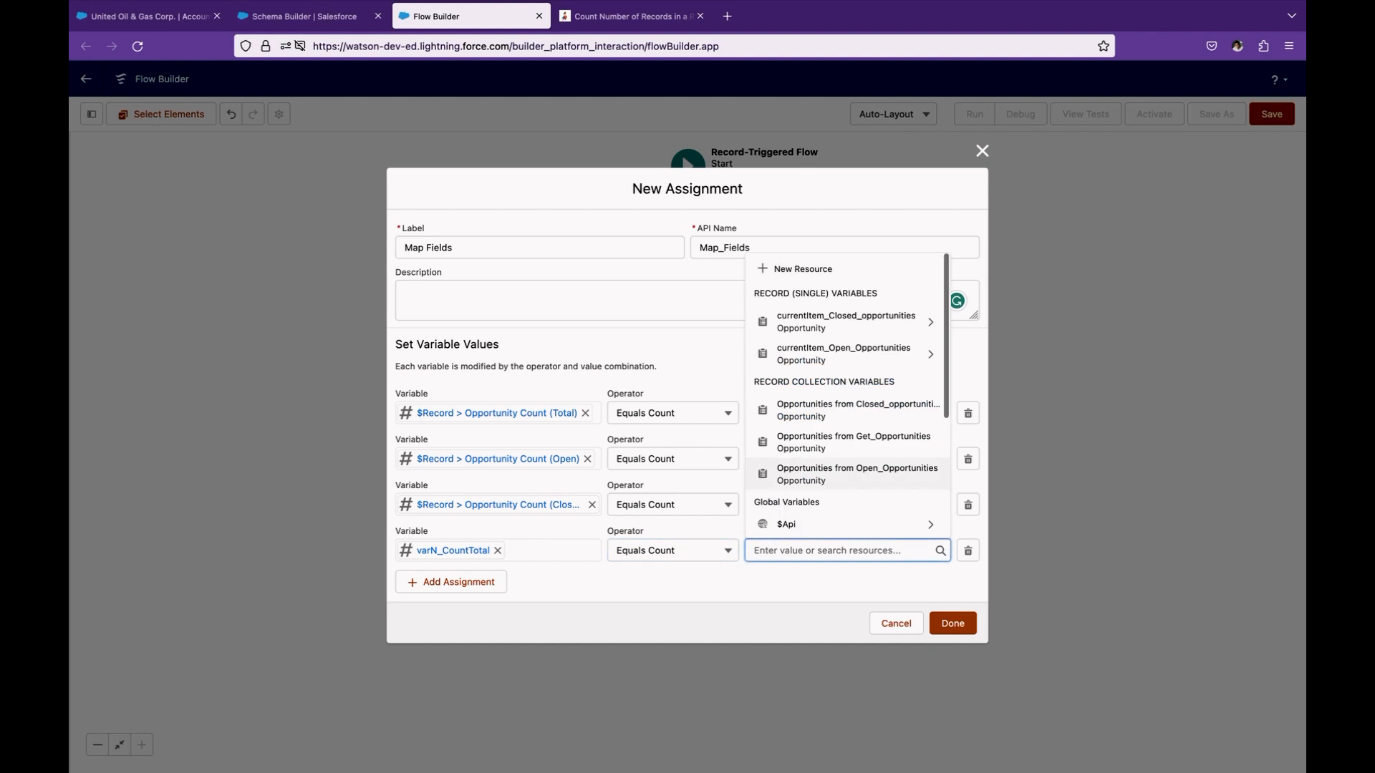
click(852, 442)
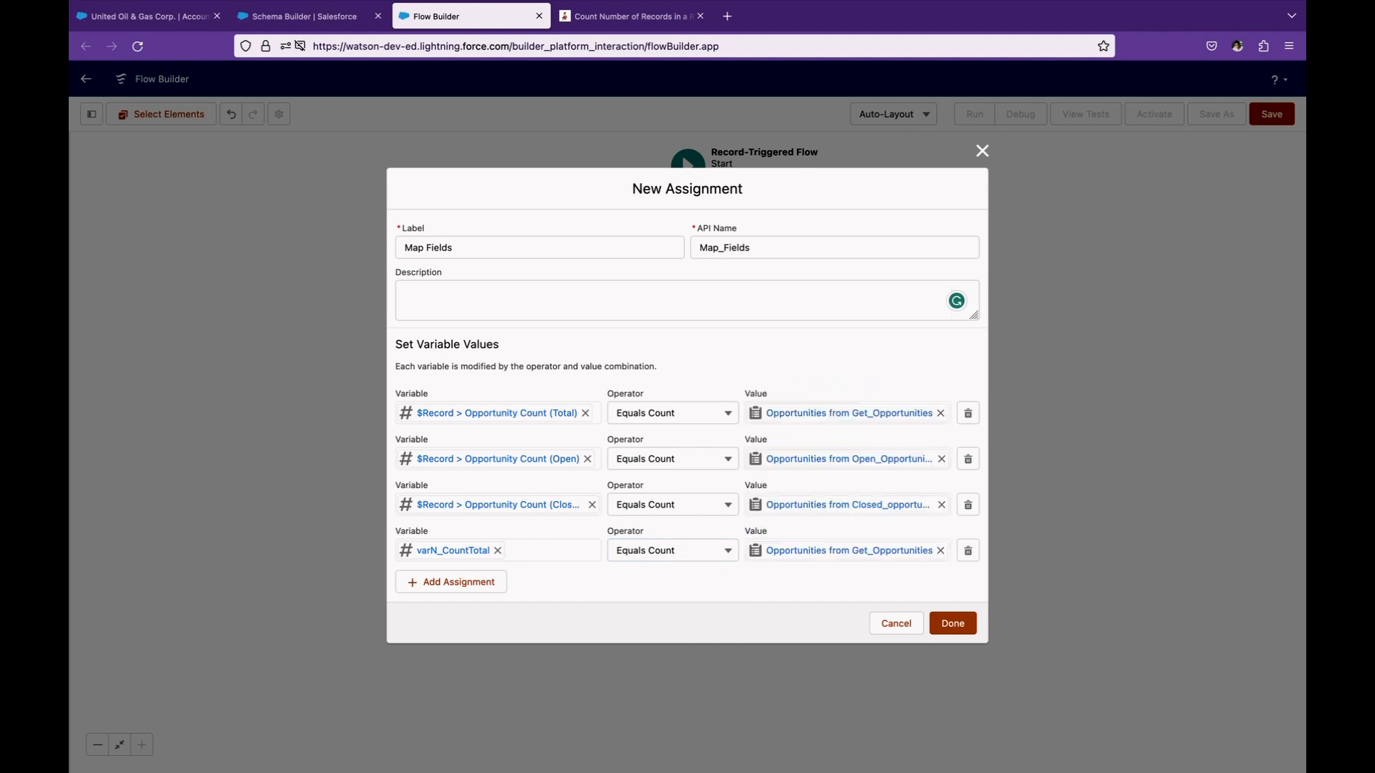
Delete the varN_CountTotal row and finish the Map Fields assignment.
click(967, 550)
click(952, 601)
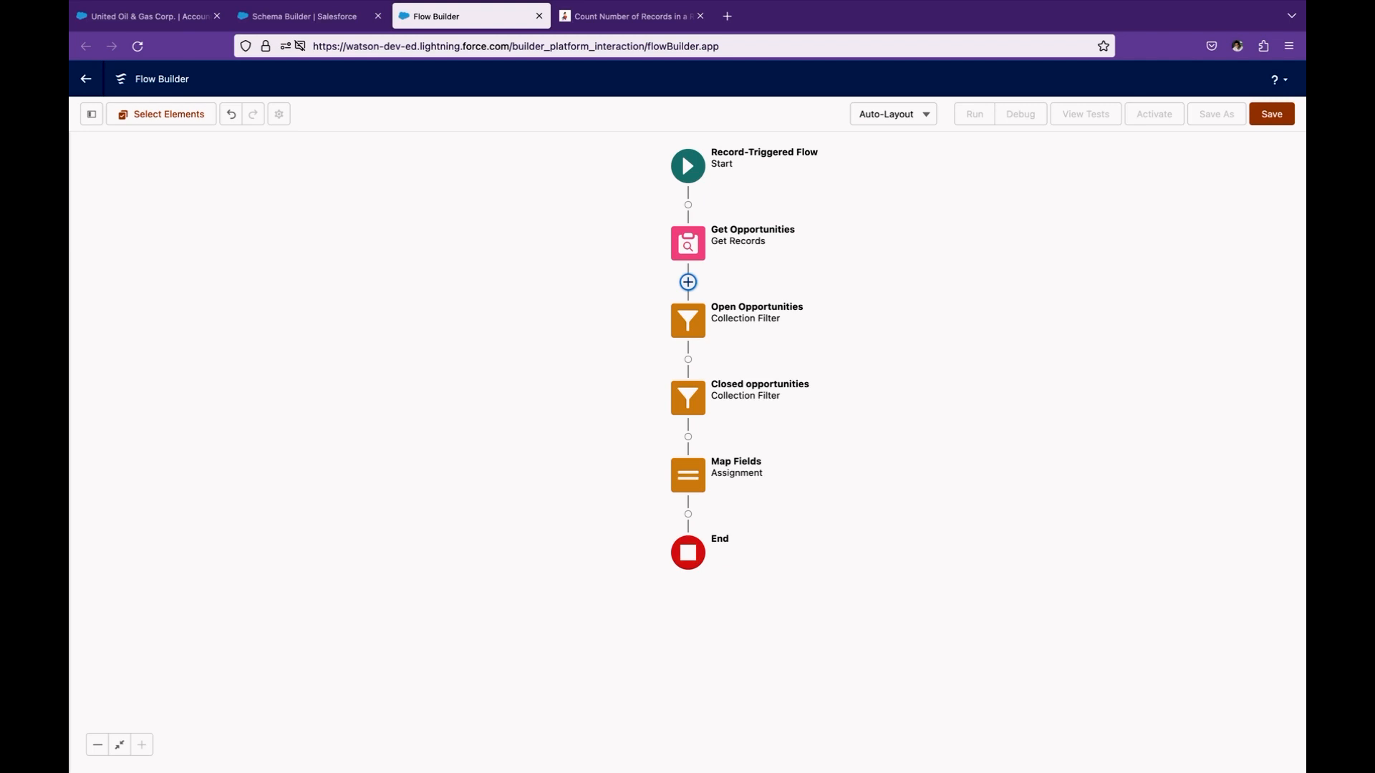
Save the flow with the label "Record-Triggered: Opp Before Save" and activate it.
click(1272, 114)
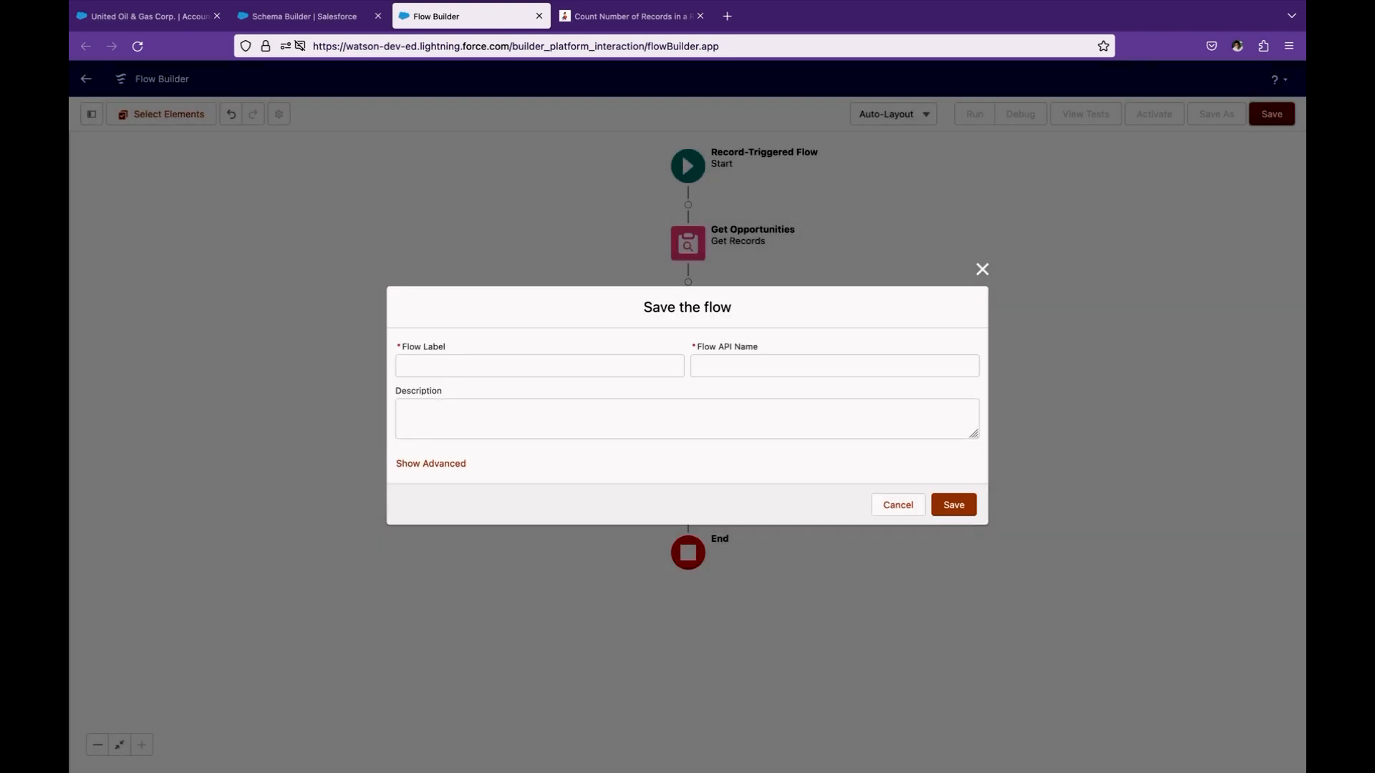
text(Record-)
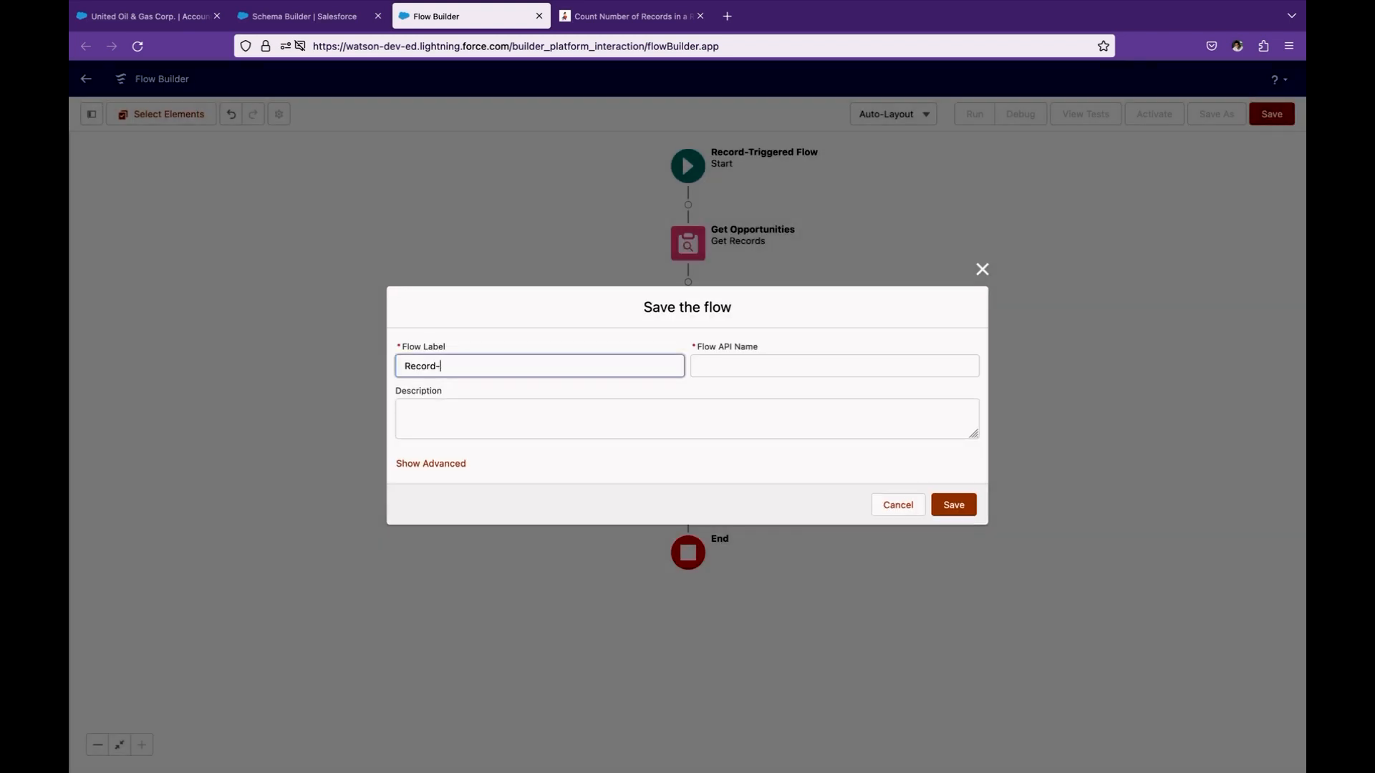
text(Triggered: Opp Before Save)
click(953, 505)
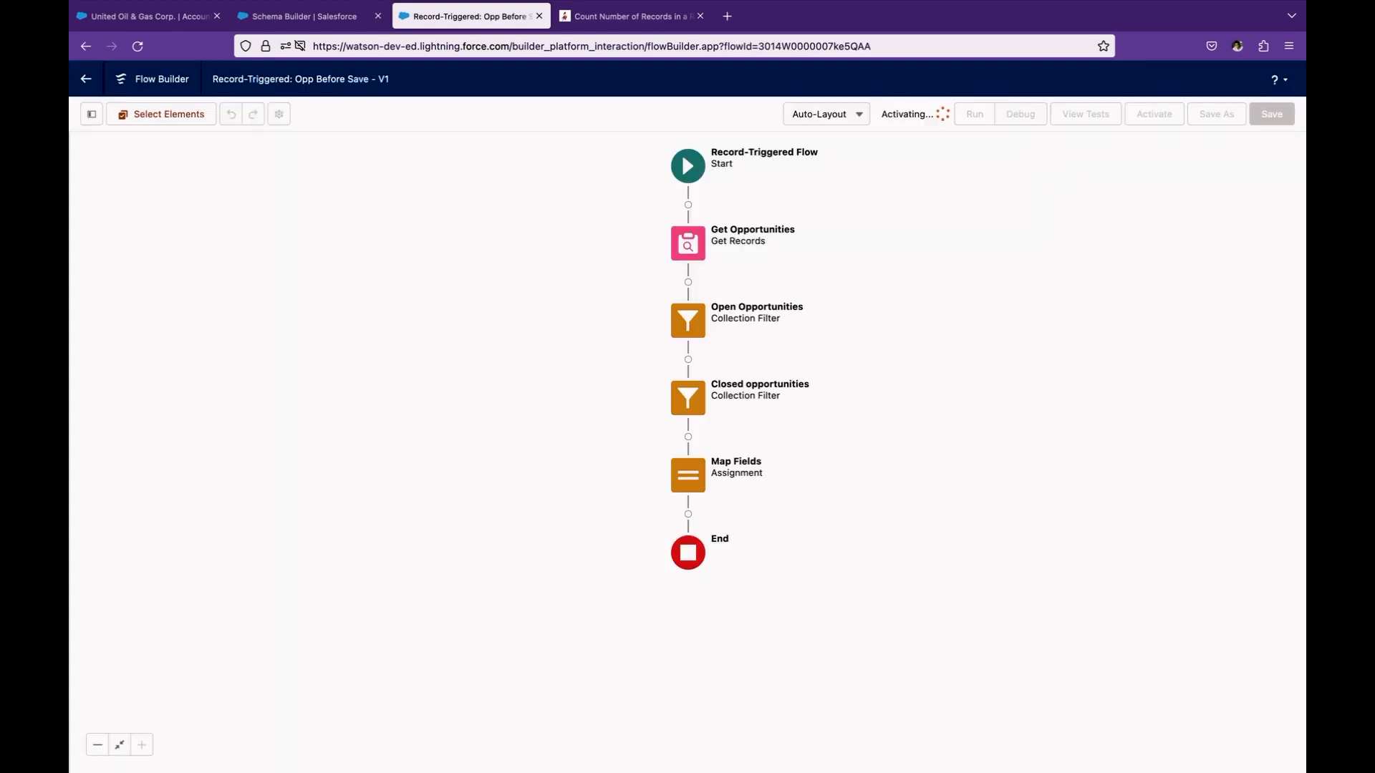
Review the flow's start settings, the Get Opportunities query and the Open Opportunities filter without changing them.
click(688, 166)
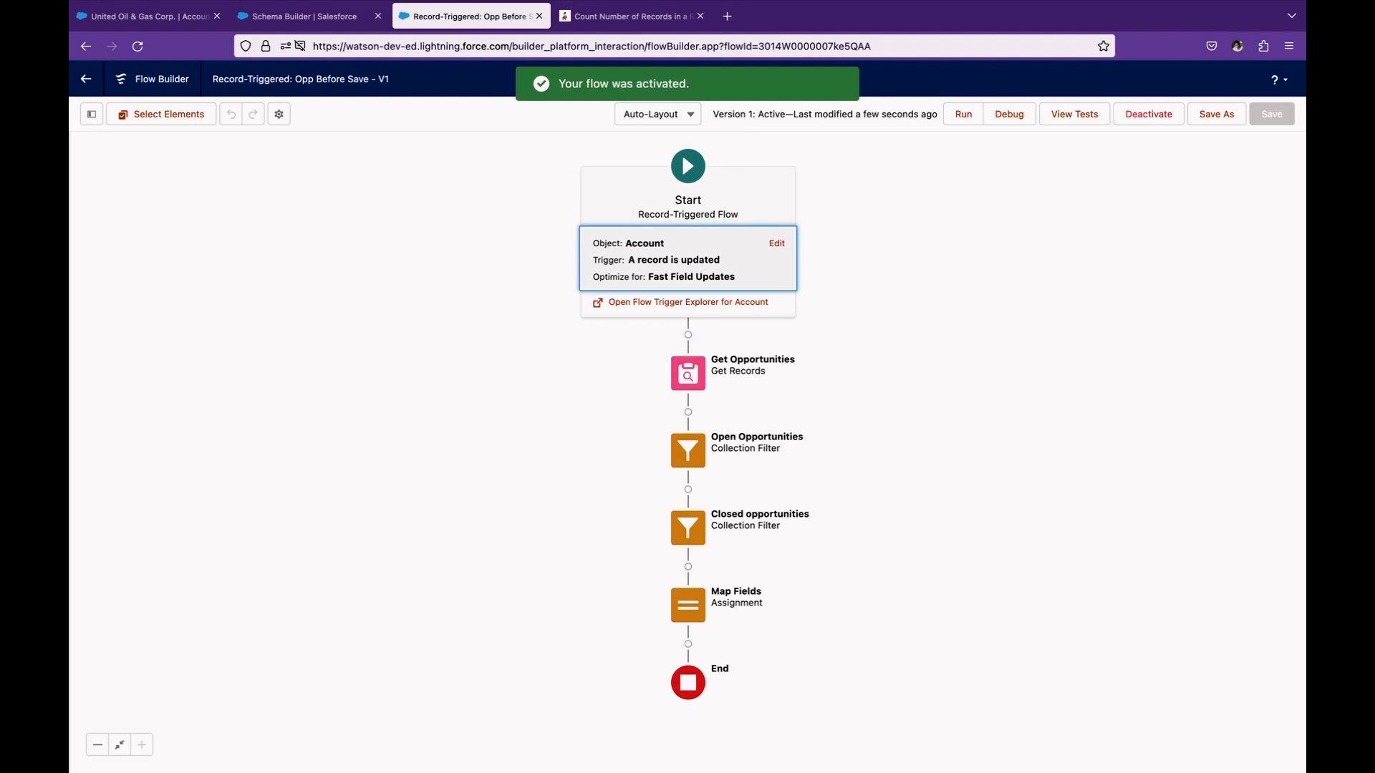
click(688, 373)
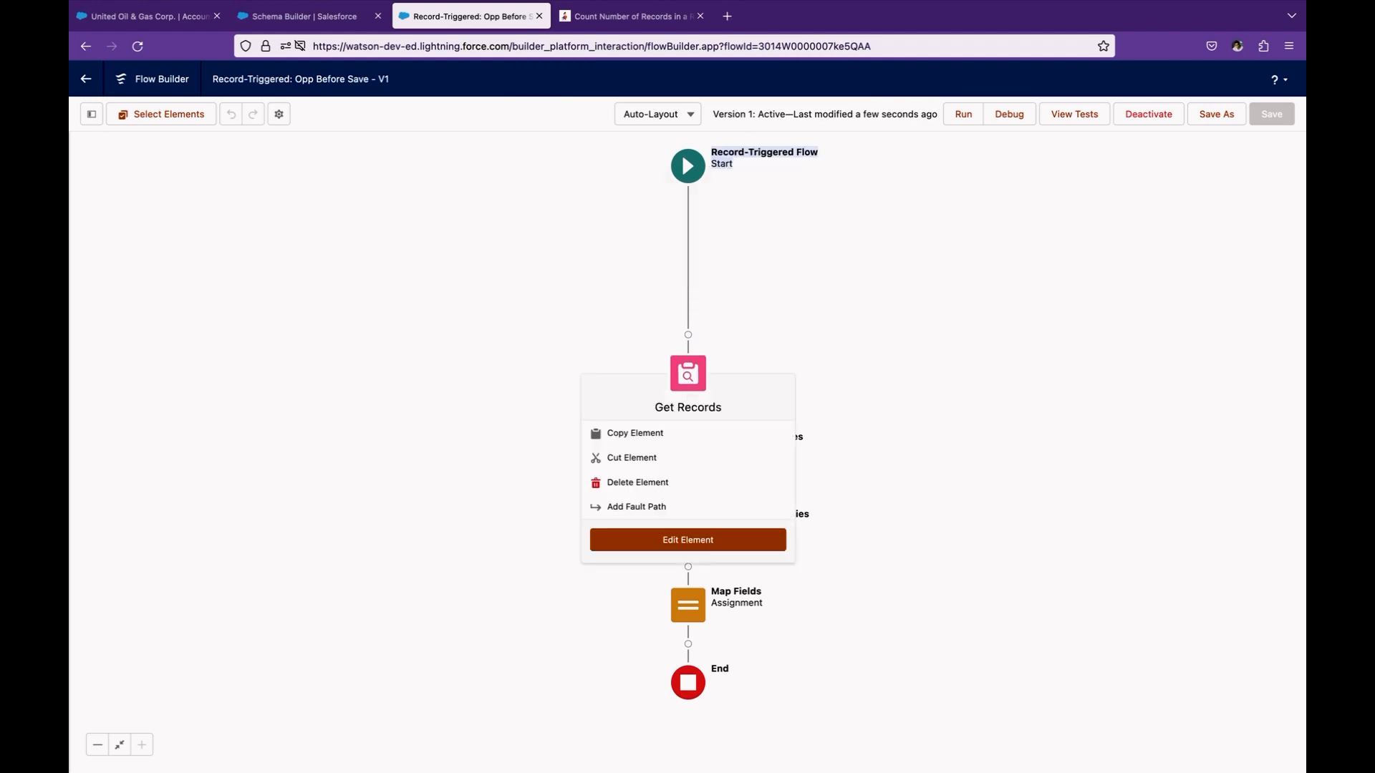
click(687, 540)
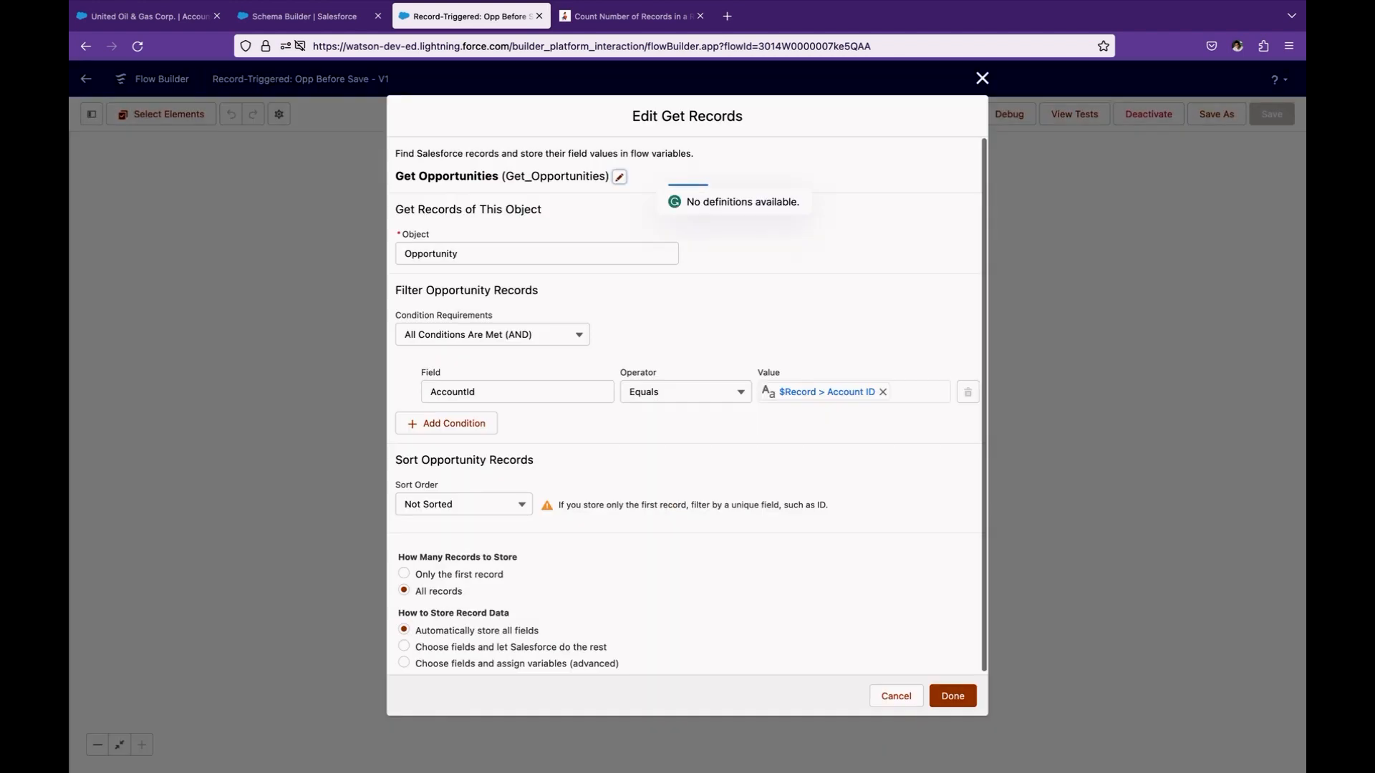
key(Escape)
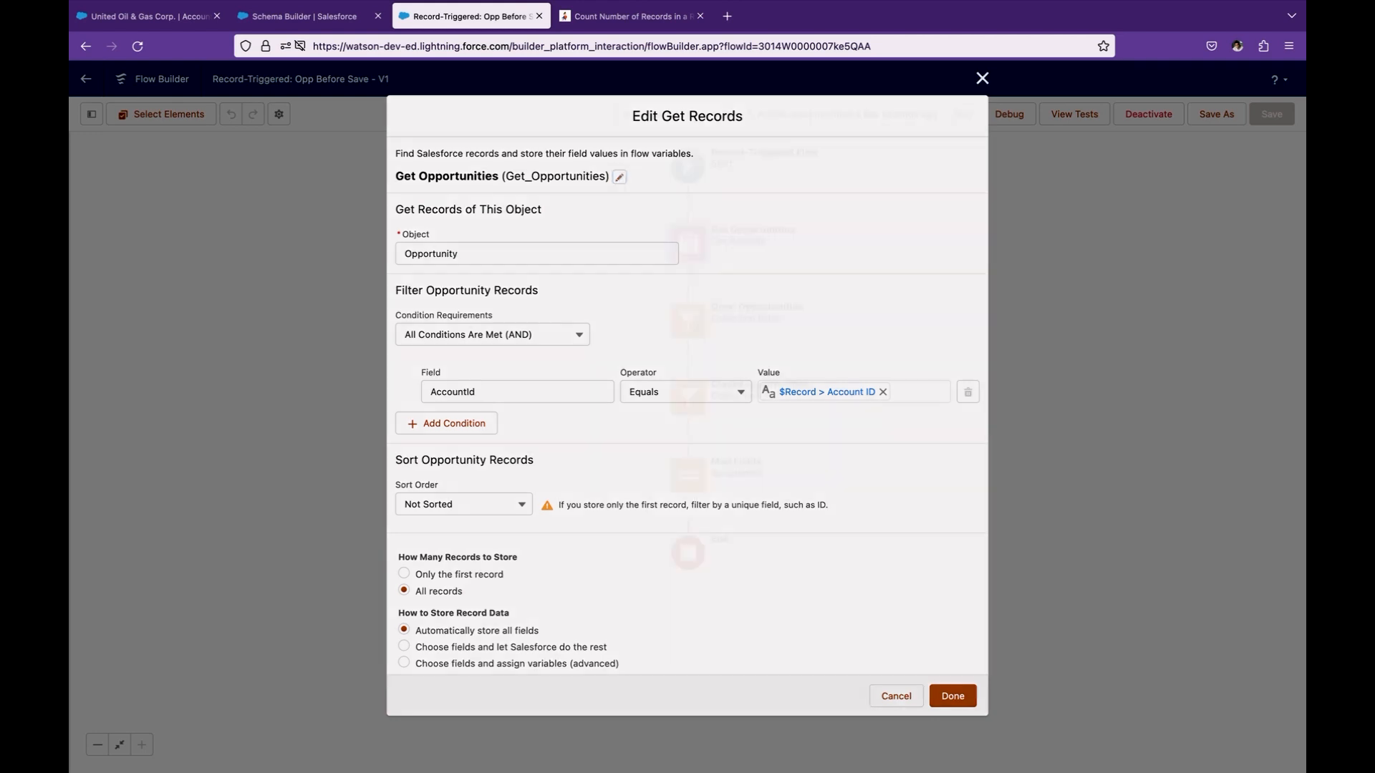
double_click(689, 321)
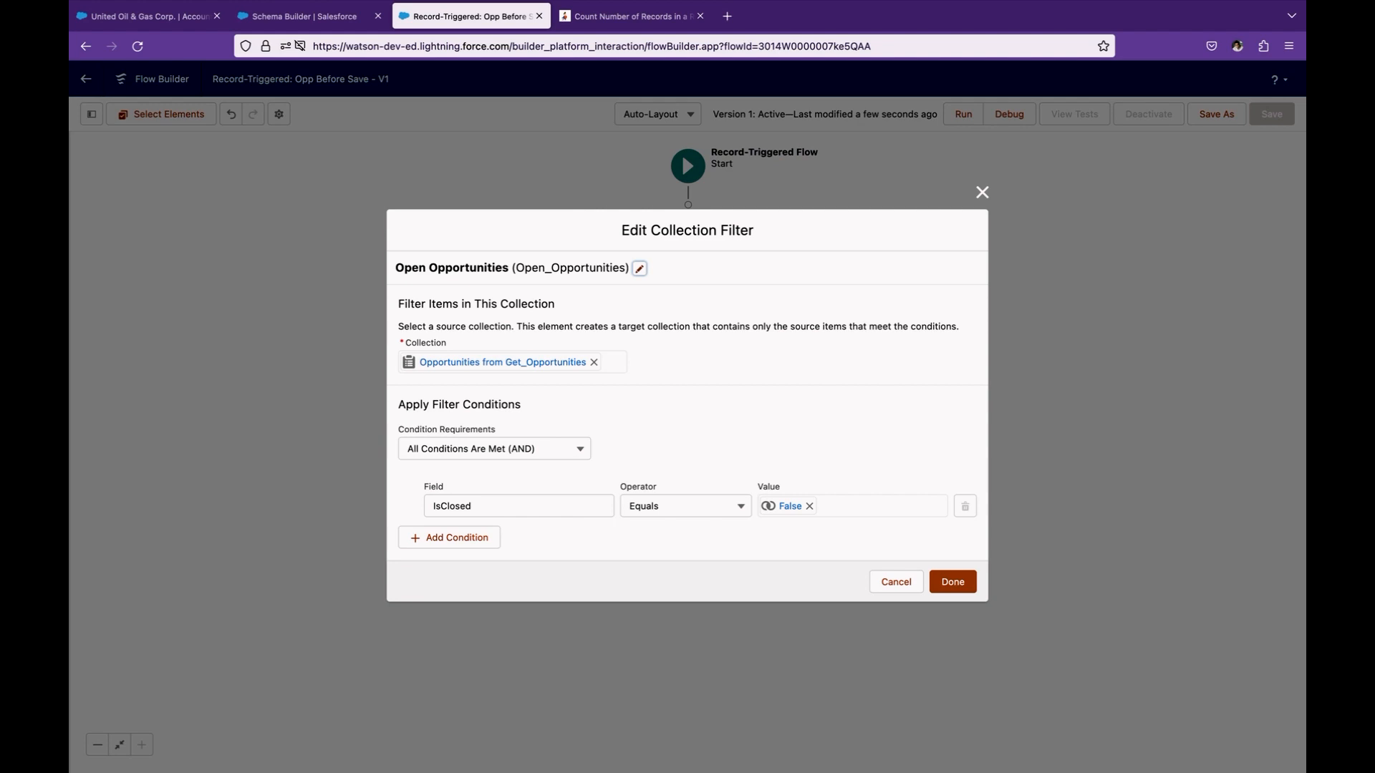
click(896, 581)
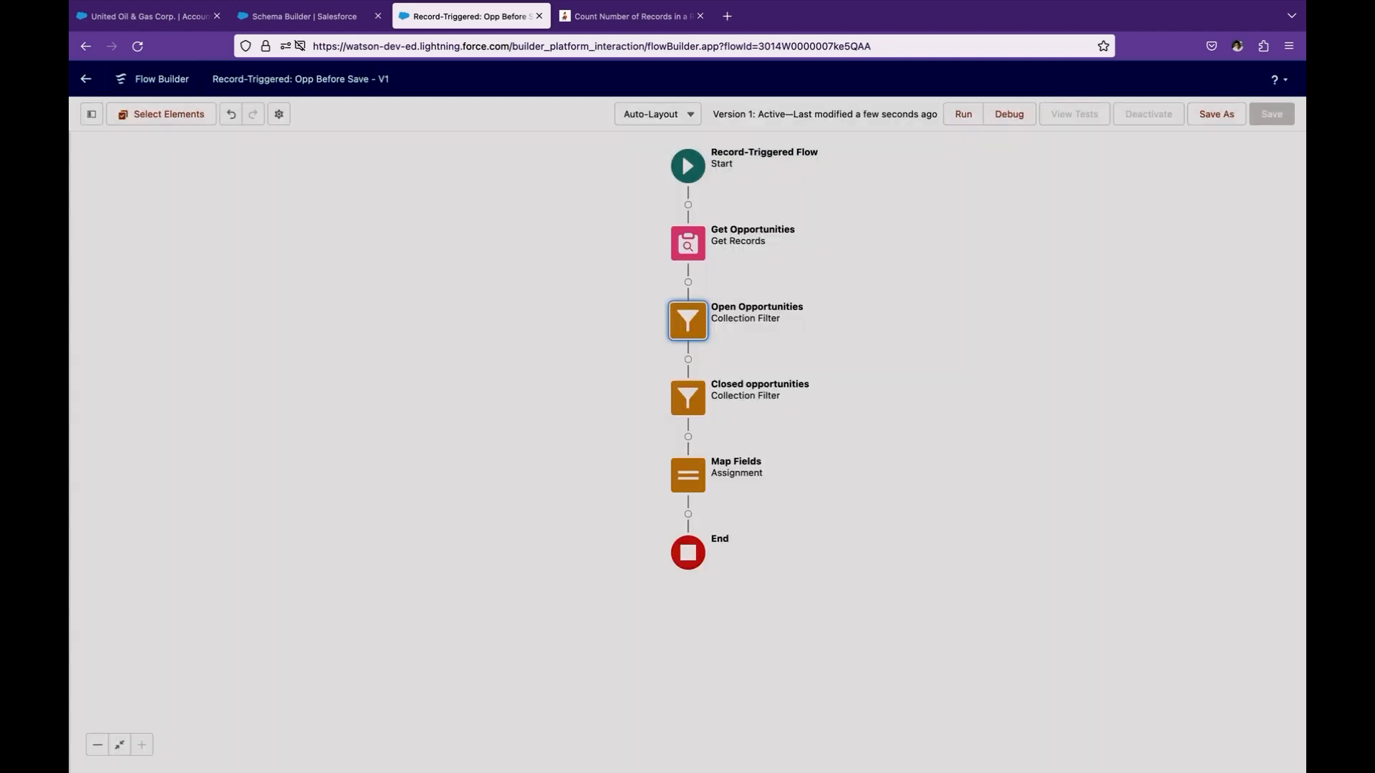
Review the Closed opportunities filter and the Map Fields assignments, closing each without changes.
double_click(688, 398)
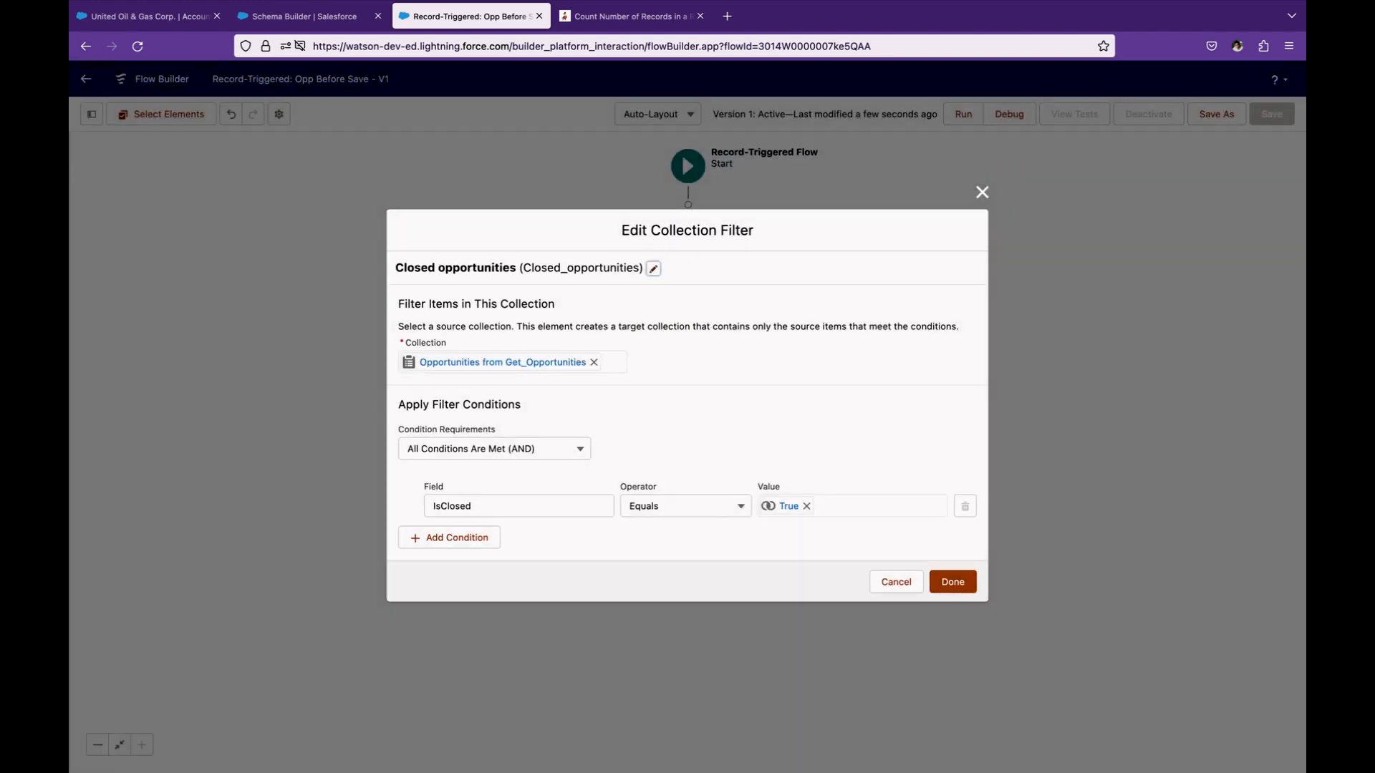
click(890, 577)
double_click(688, 476)
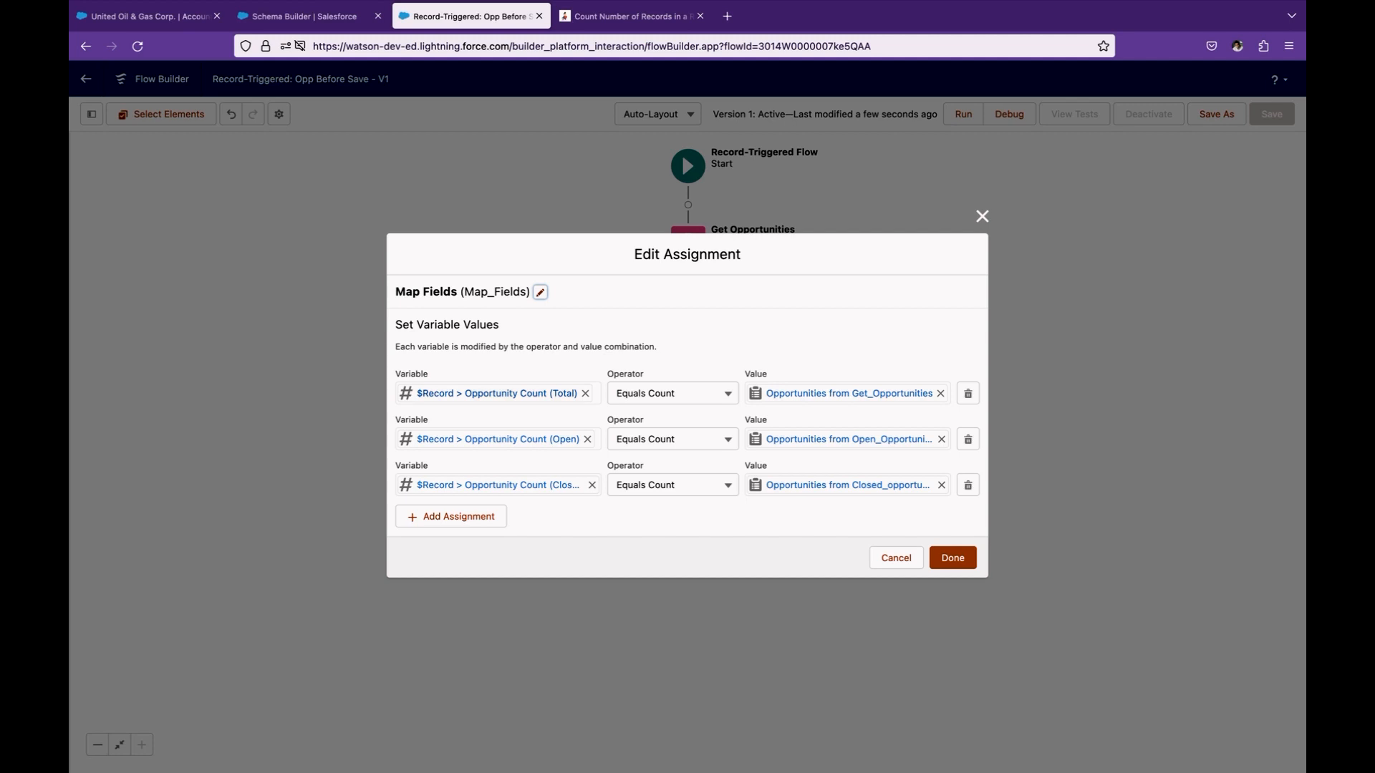
key(Escape)
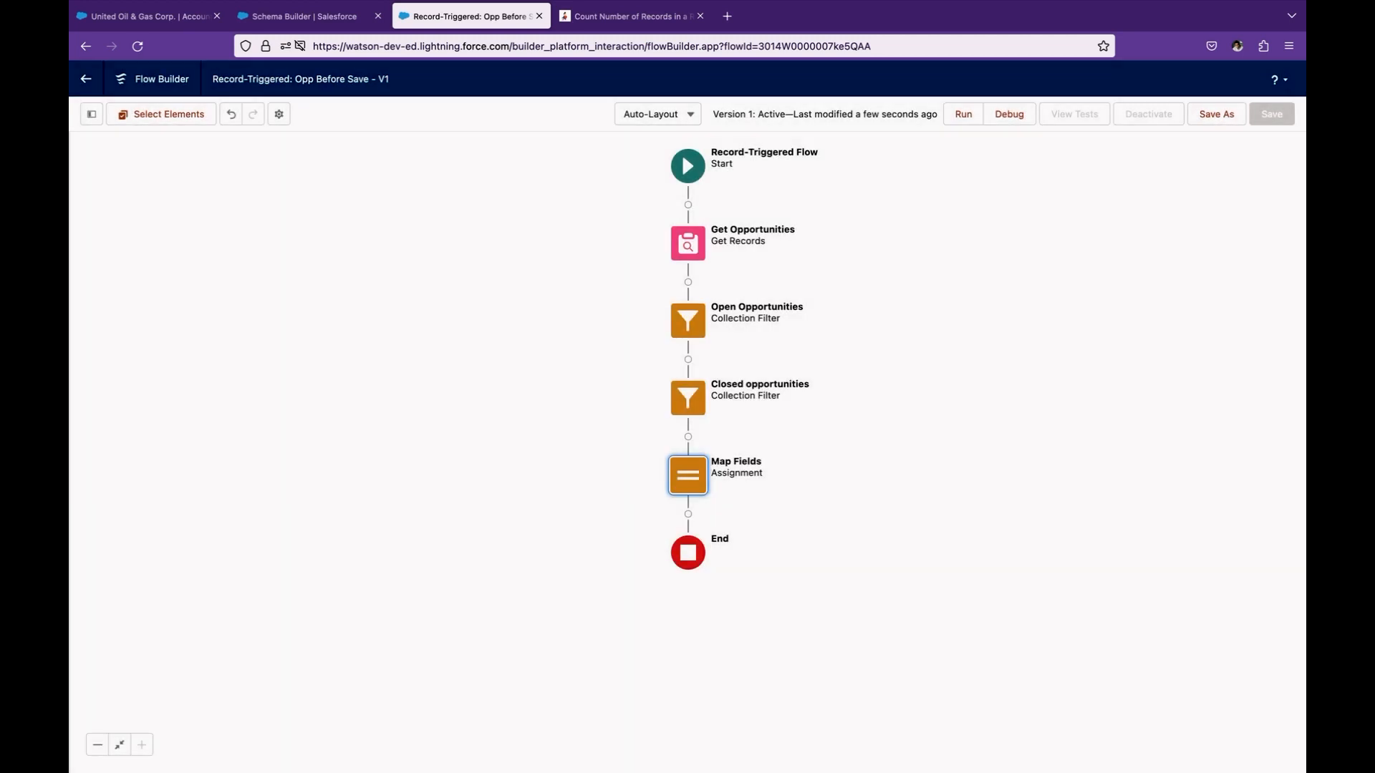
click(85, 79)
click(776, 445)
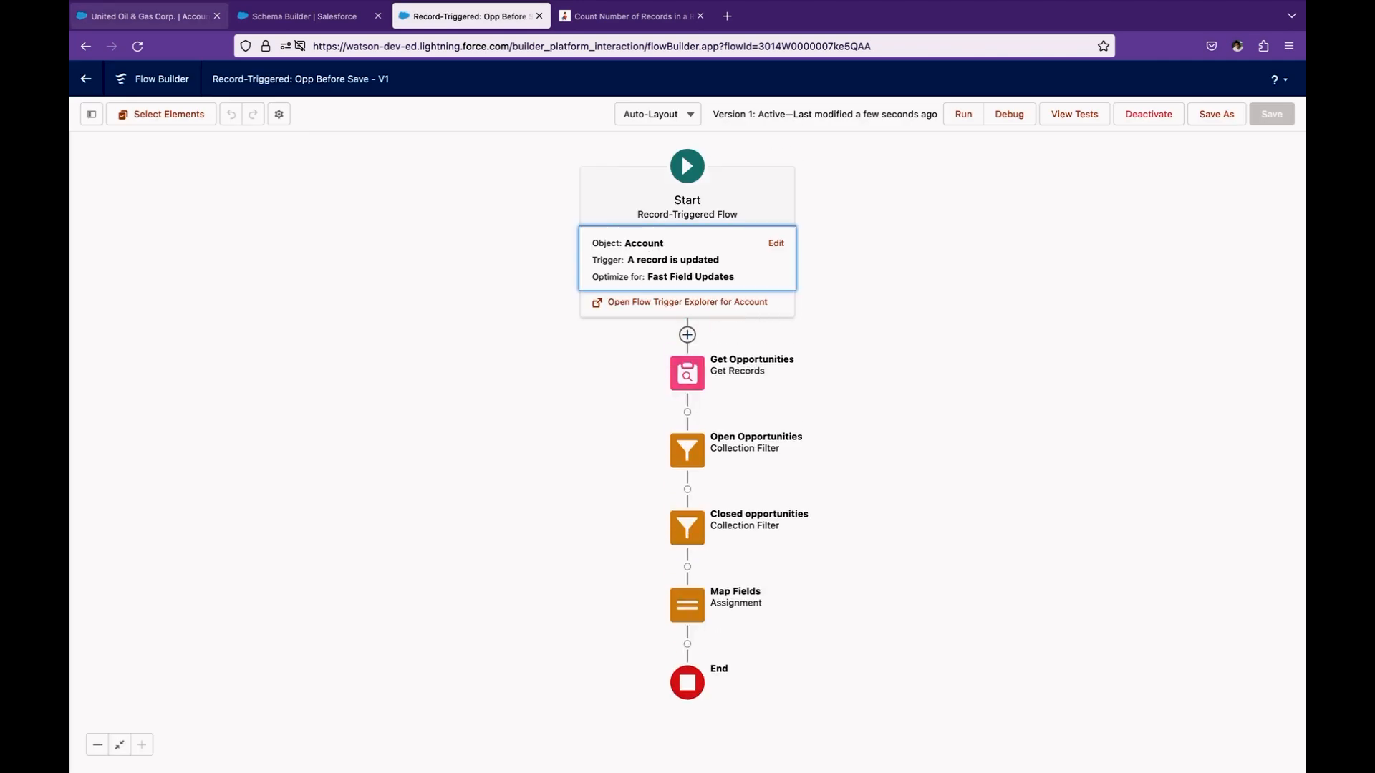
Switch to the United Oil & Gas Corp. account, view its full related Opportunities list and sort it by Stage.
click(149, 15)
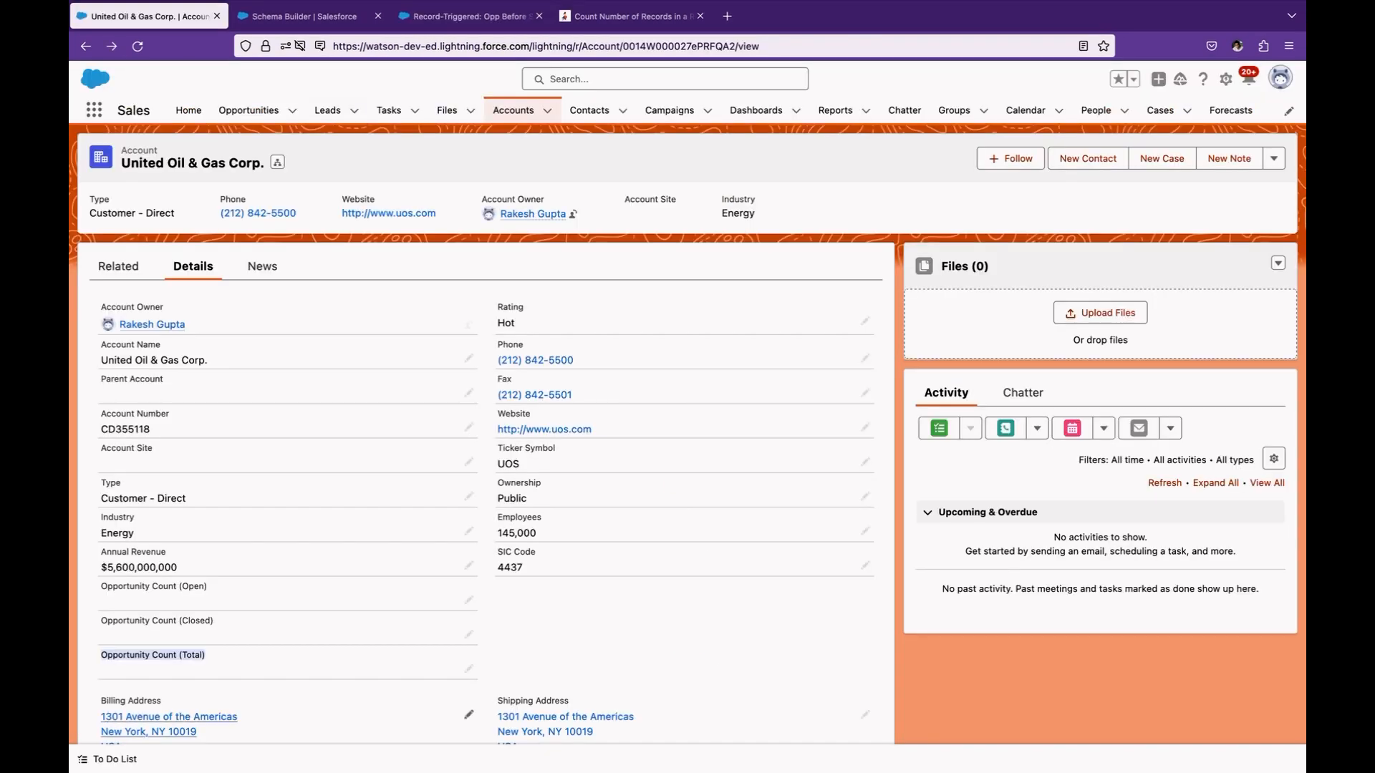
click(118, 266)
scroll(485, 458, down, 3)
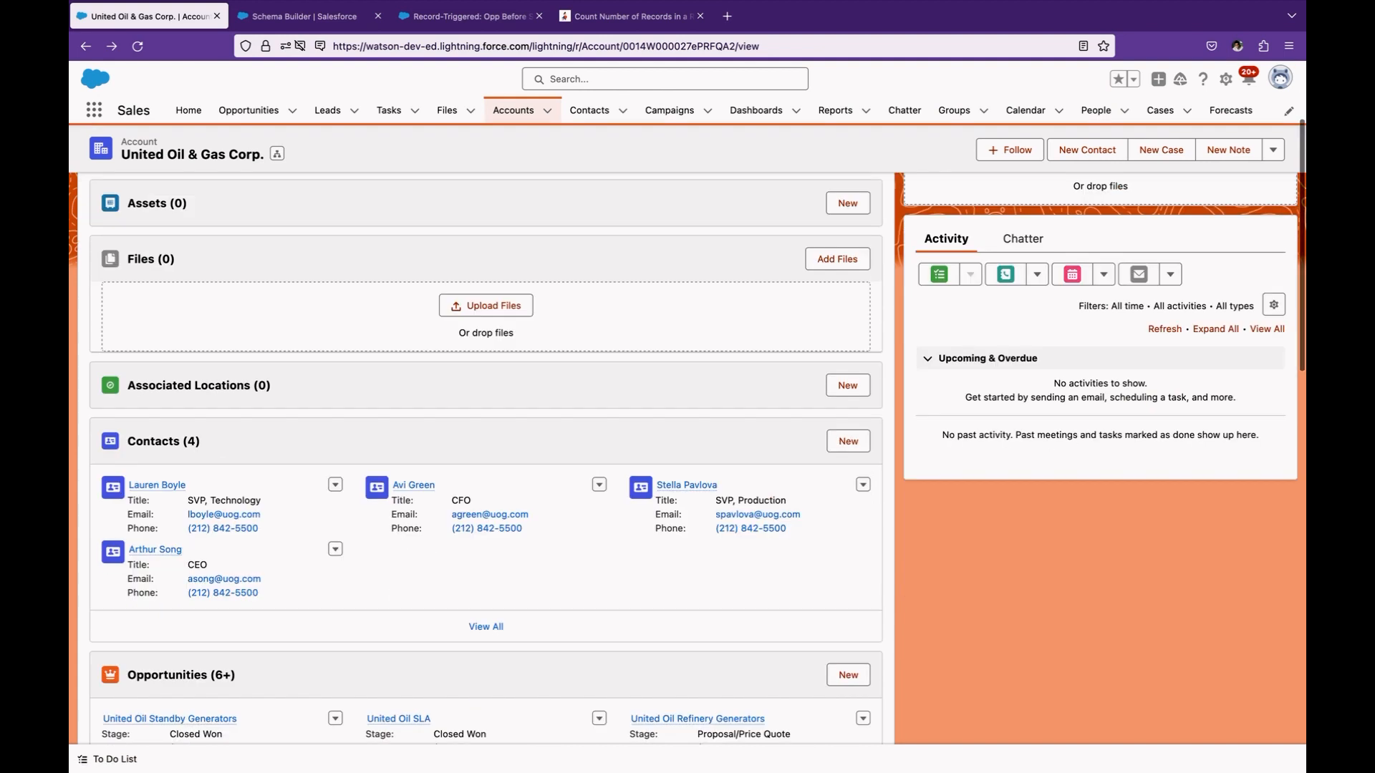
scroll(486, 466, down, 10)
click(486, 469)
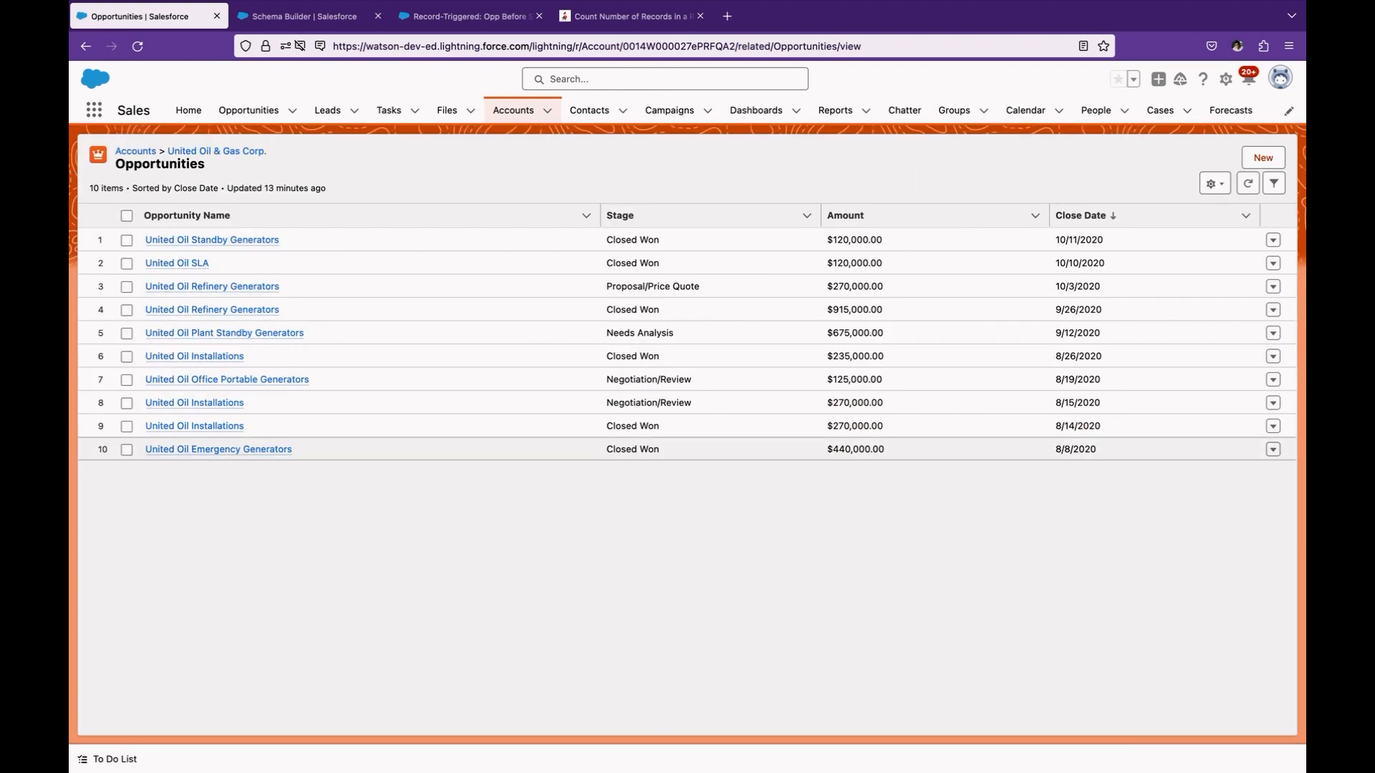
click(630, 215)
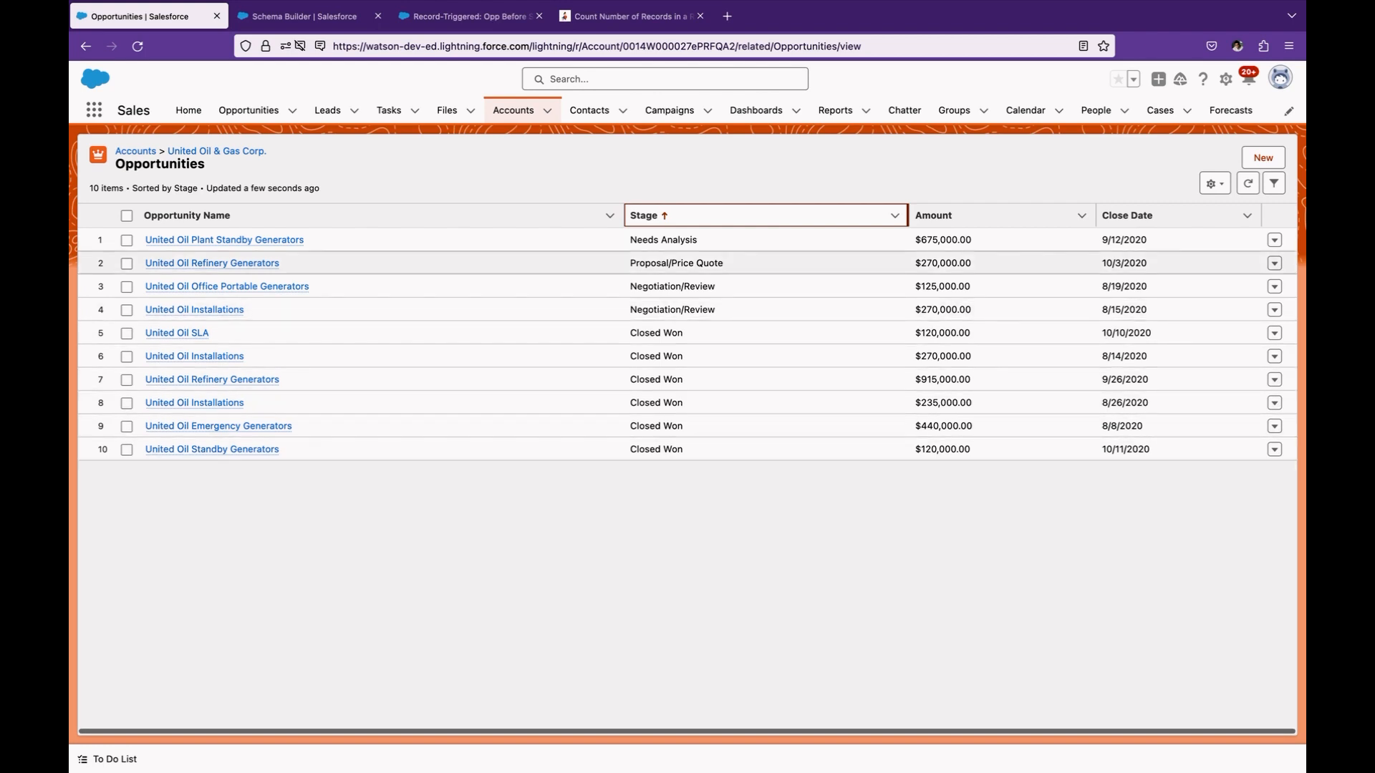
Return to the United Oil & Gas Corp. account details, open the record for editing and save it unchanged to trigger the flow.
click(216, 152)
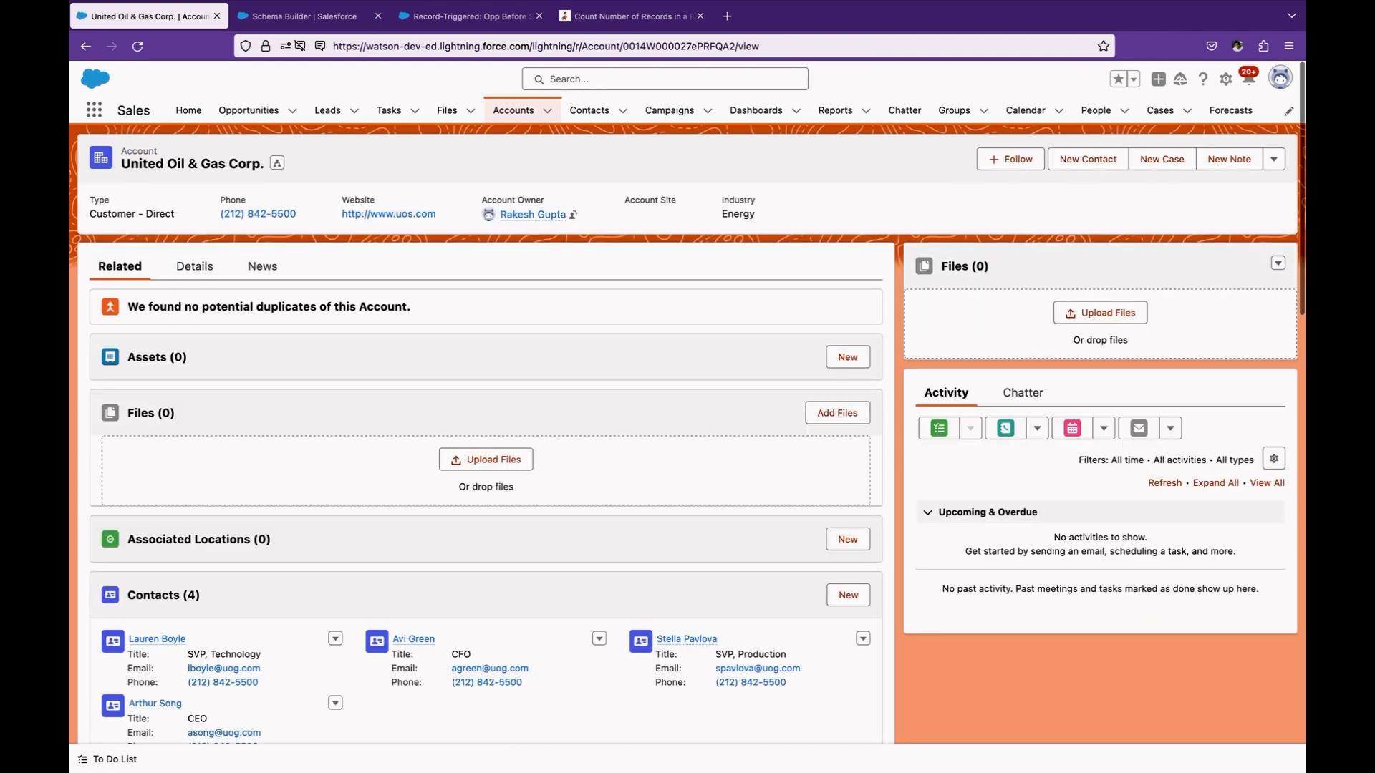
click(193, 265)
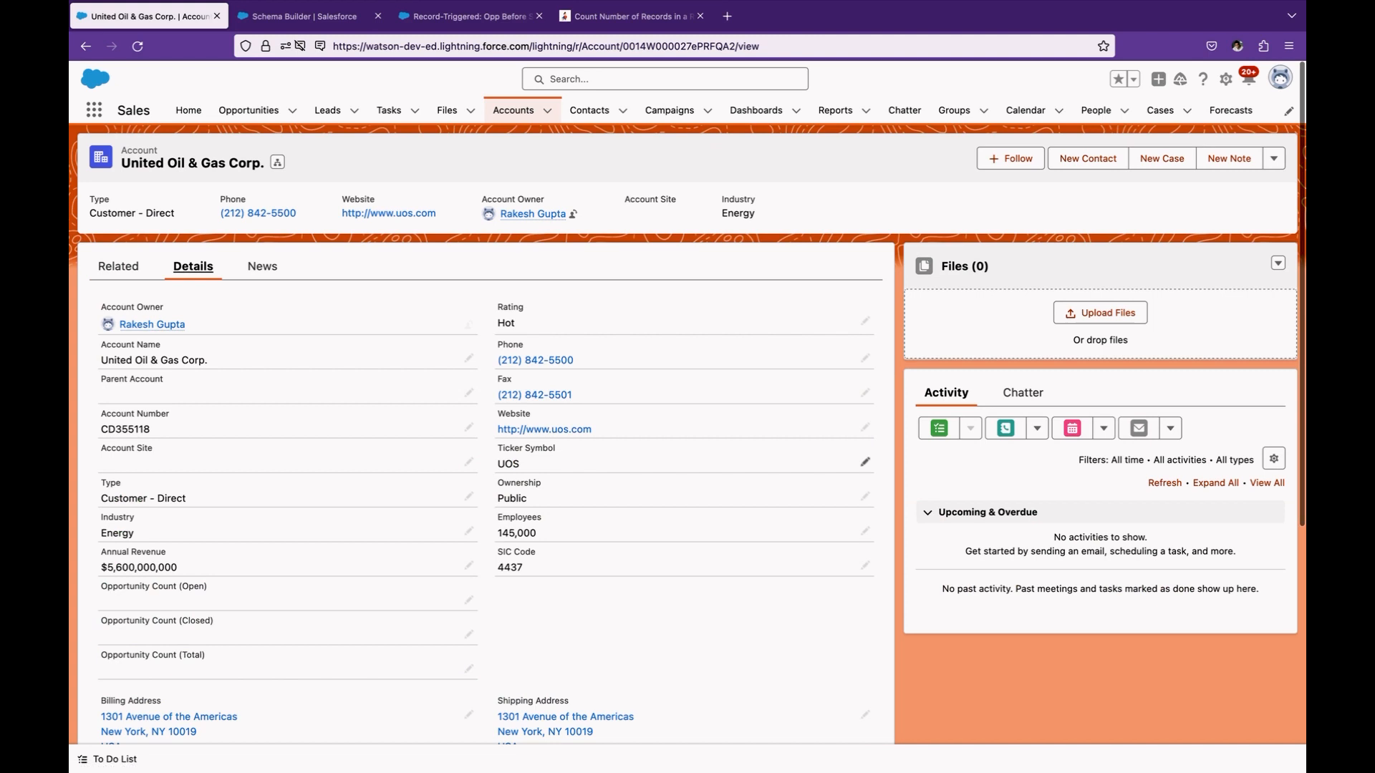
click(865, 427)
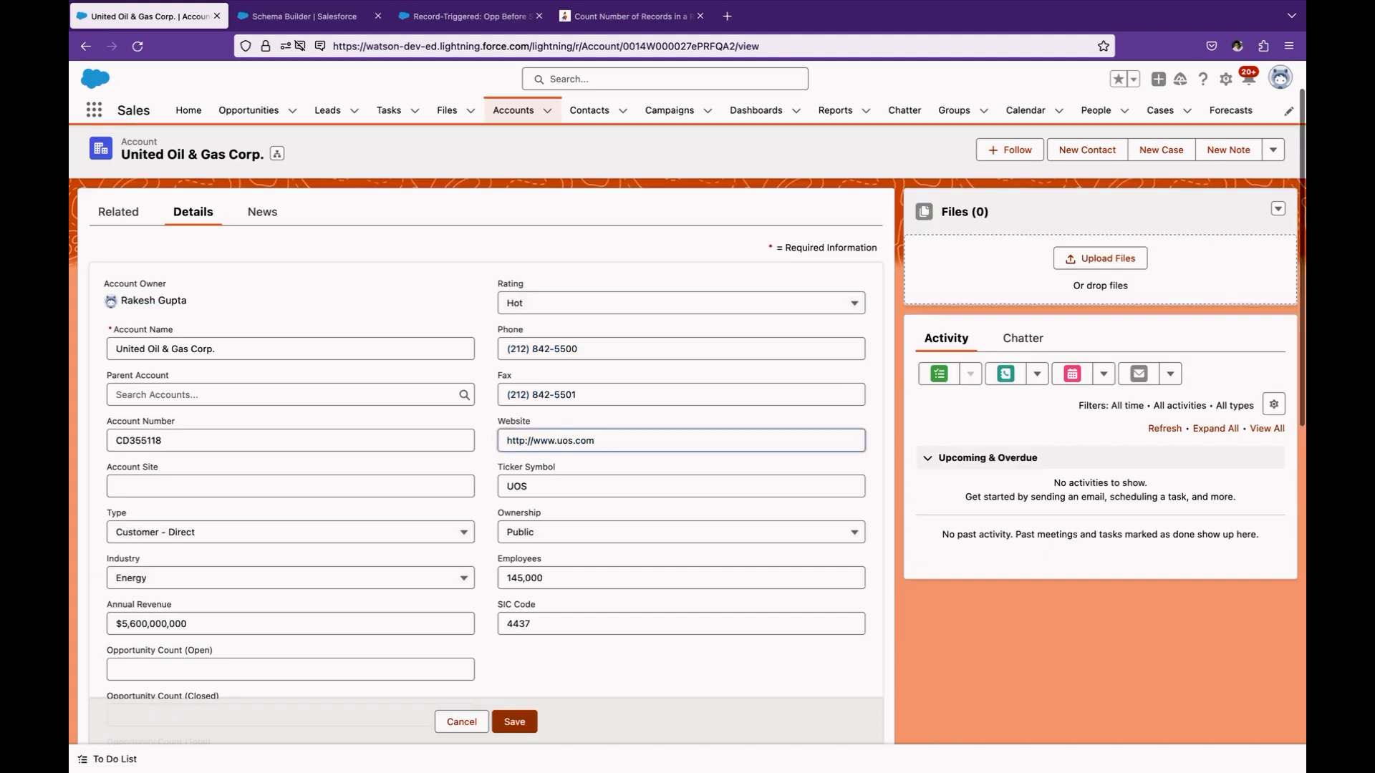
click(515, 721)
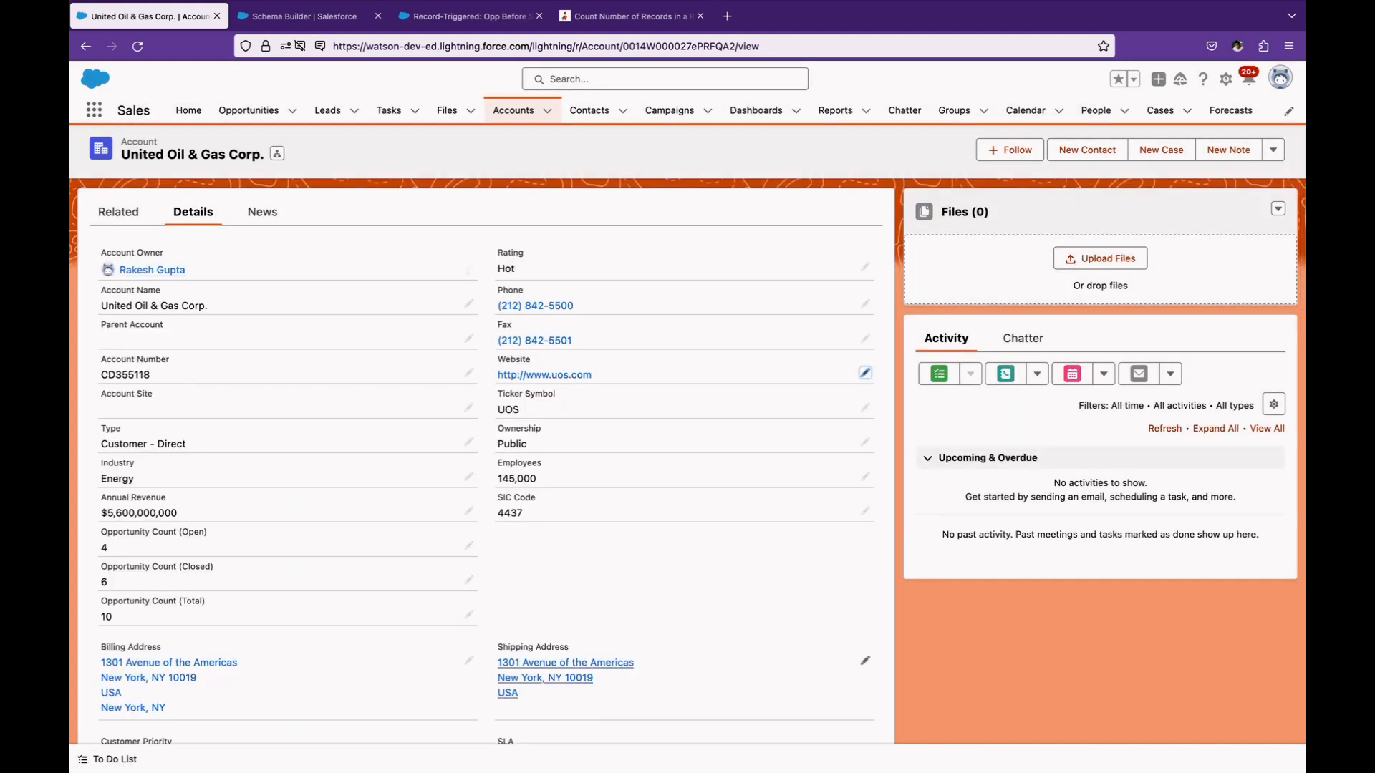
Check the account's Opportunity Count (Open), (Closed) and (Total) fields, and return to the flow in Flow Builder.
scroll(468, 587, down, 1)
mouse_move(114, 591)
mouse_down()
mouse_move(101, 589)
mouse_move(99, 541)
mouse_up()
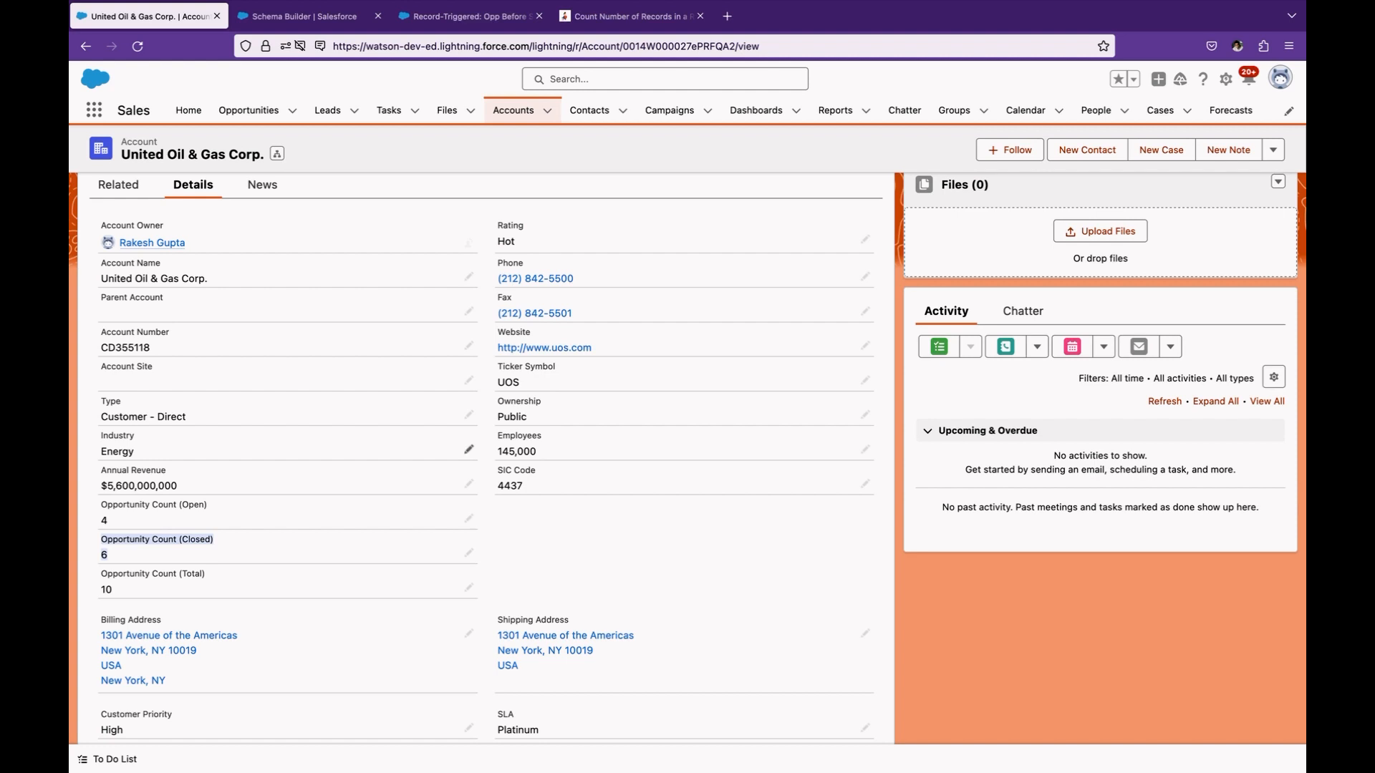
click(466, 16)
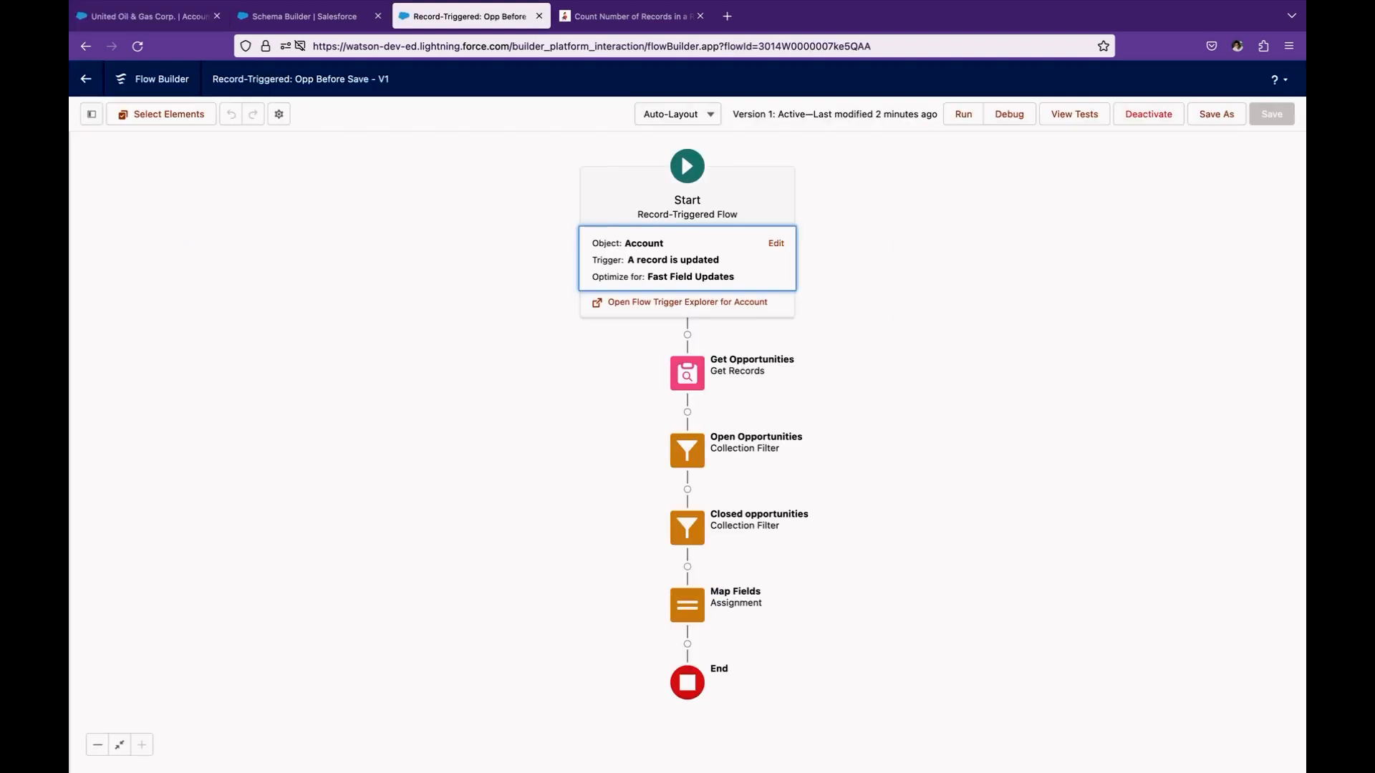